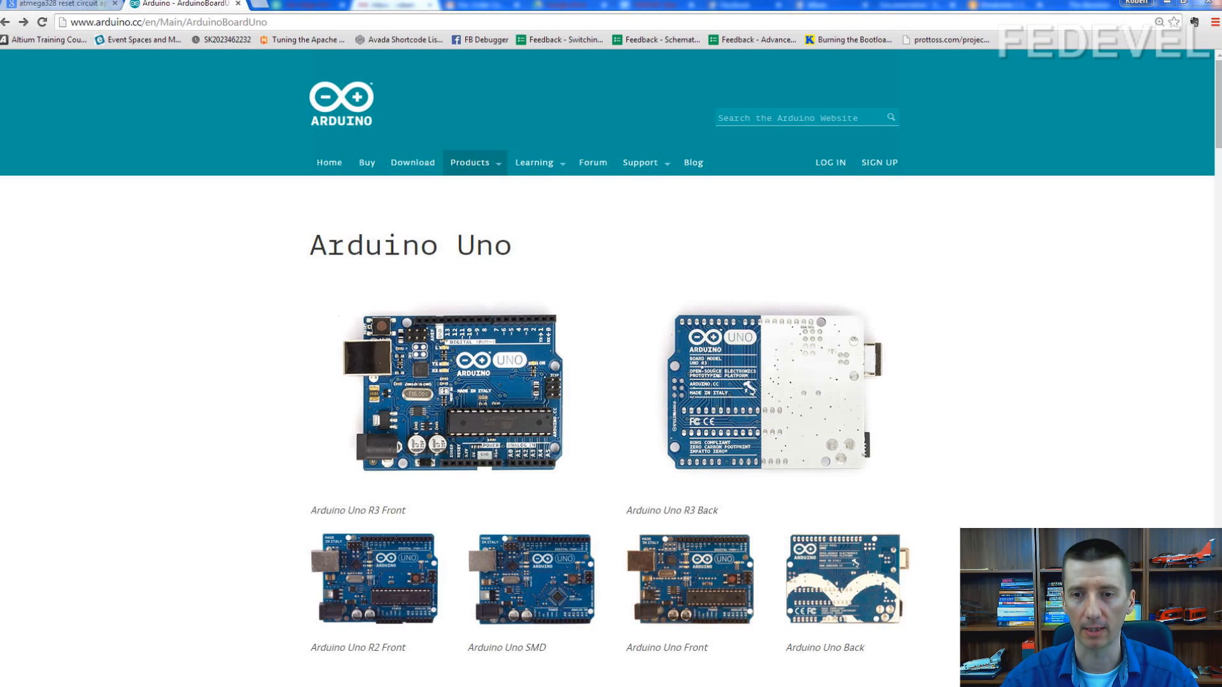
Open arduino-uno-Rev3-schematic.pdf from the Arduino Uno page and examine the reset circuit between the ATMEGA16U2 and ATMEGA328P
scroll(196, 272, "down", 10)
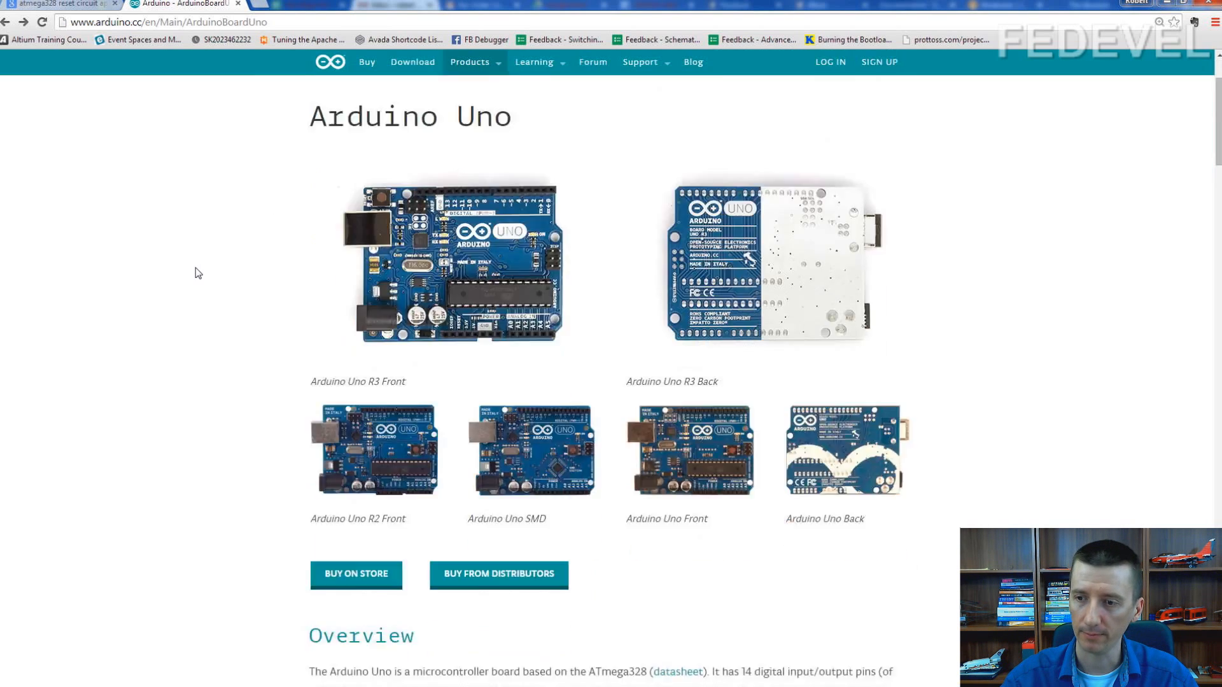
scroll(197, 272, "down", 10)
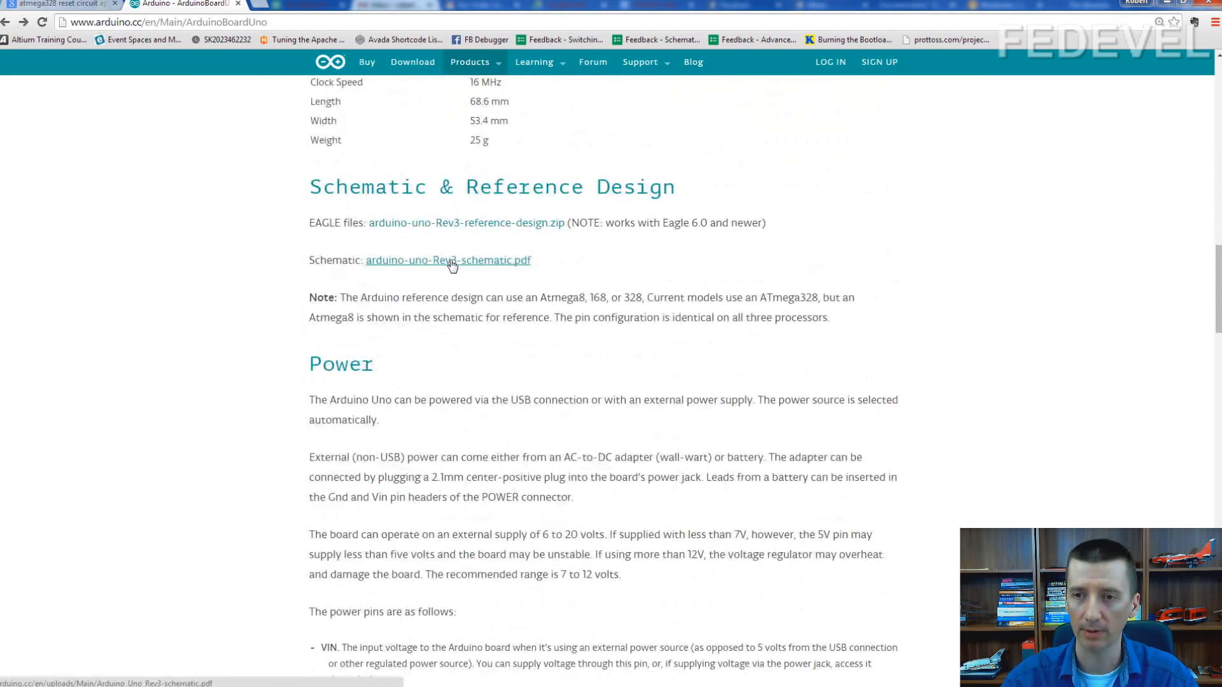
left_click(451, 261)
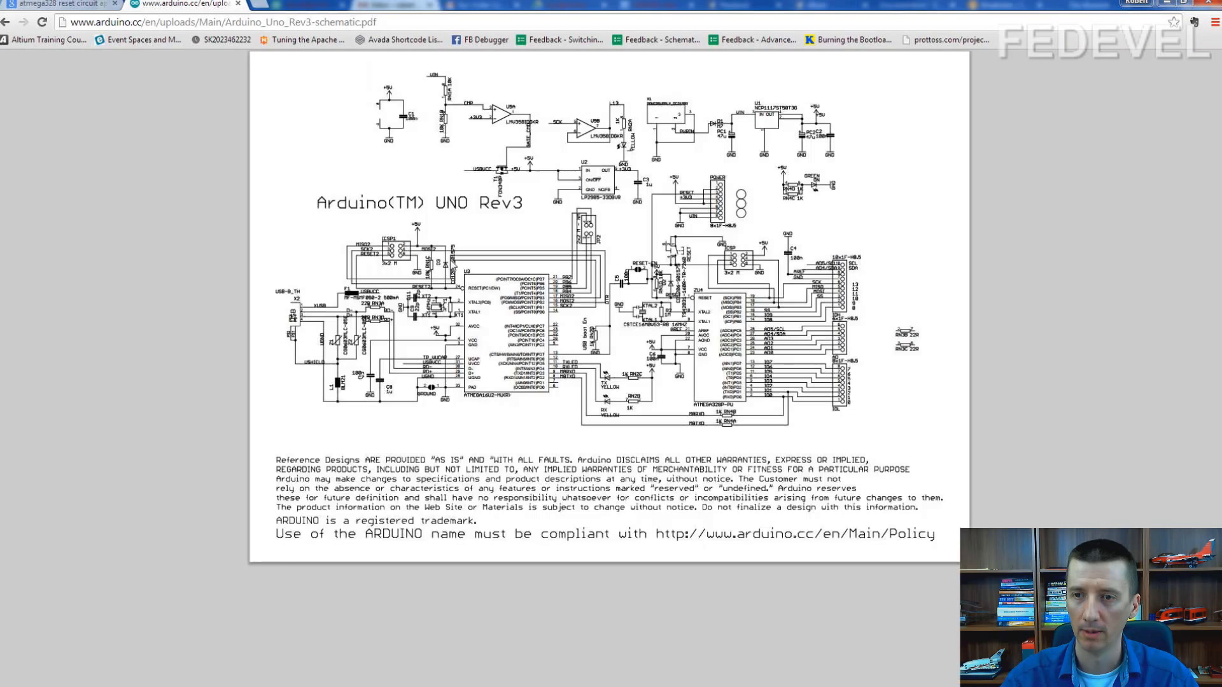
scroll(777, 300, "up", 6, "ctrl")
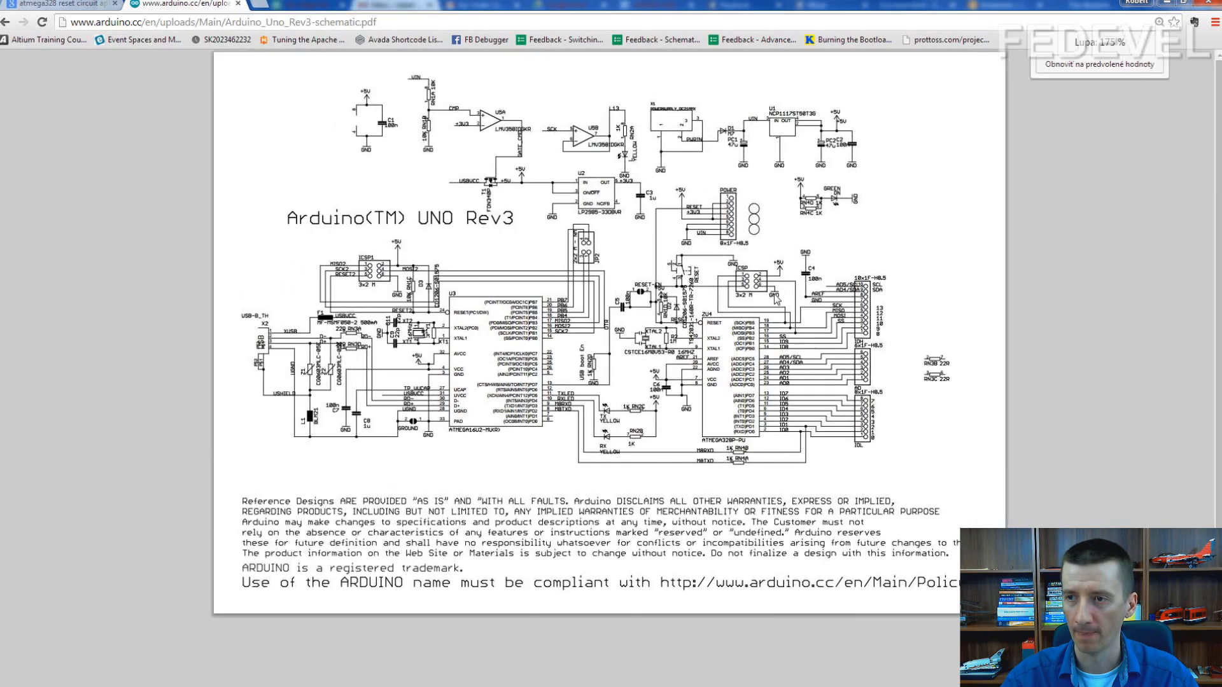
scroll(777, 300, "down", 4)
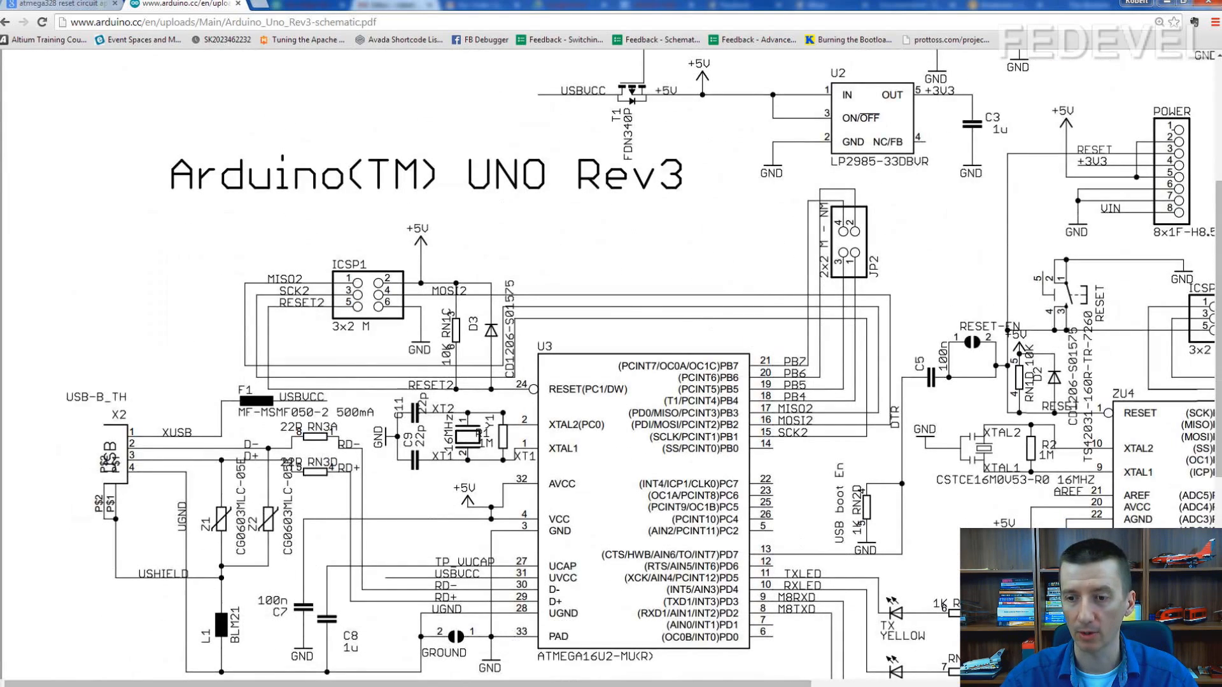
scroll(576, 498, "right", 5, "shift")
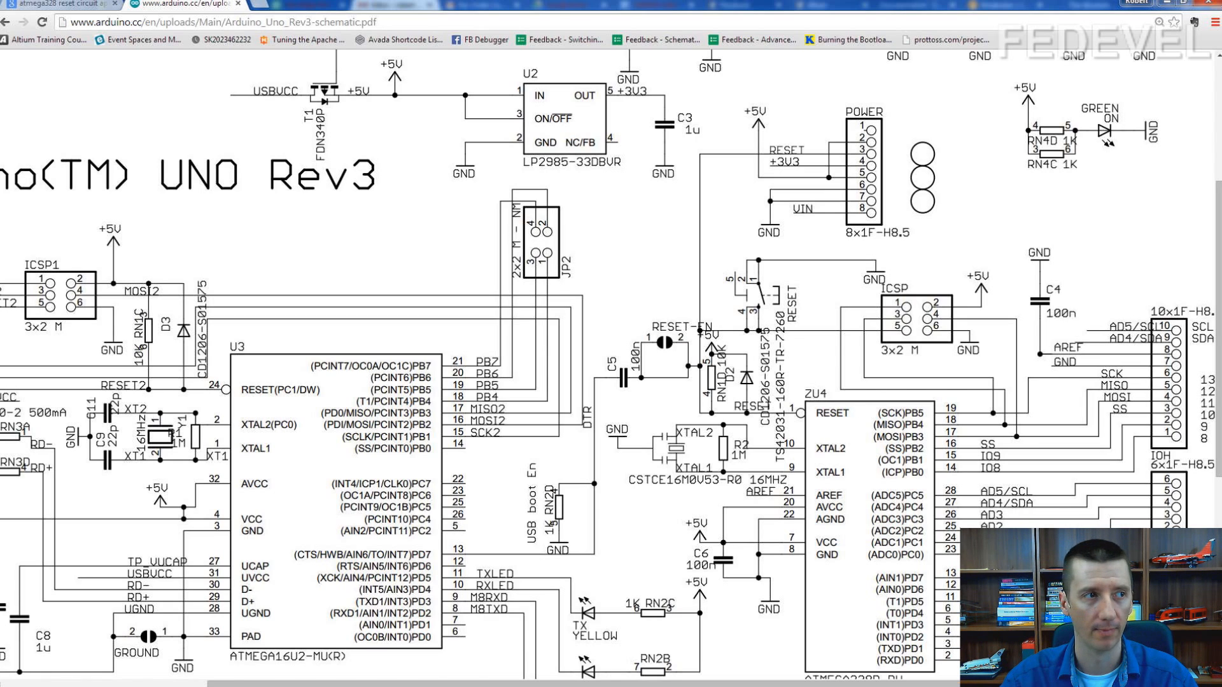
Open the Atmel AVR042 AVR Hardware Design Considerations note from the "atmega328 reset circuit appnote" search results and highlight its feature list
key("ctrl+shift+Tab")
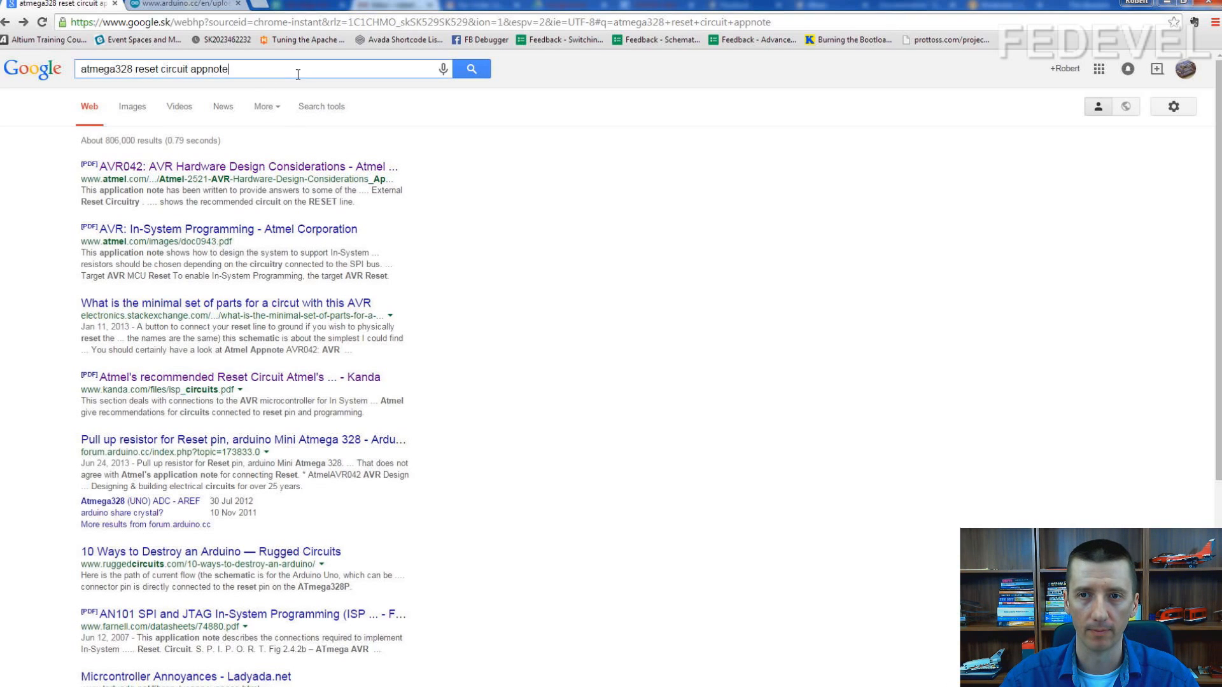
left_click_drag(229, 70, 50, 72)
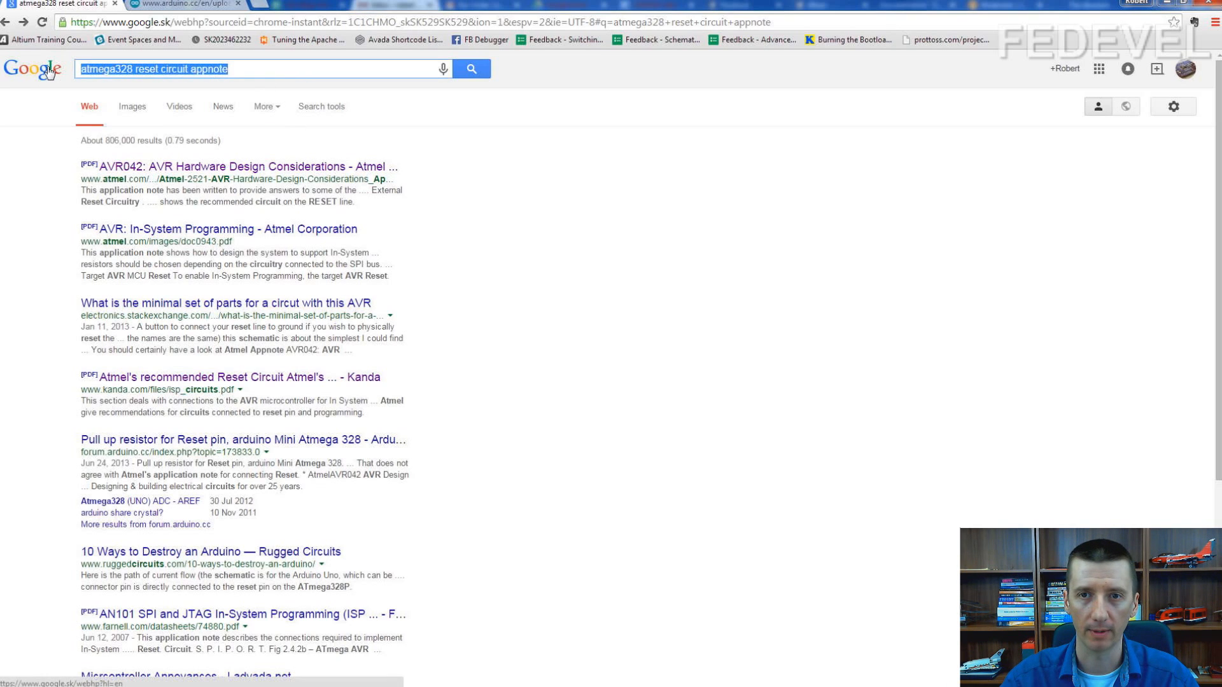
left_click(180, 169)
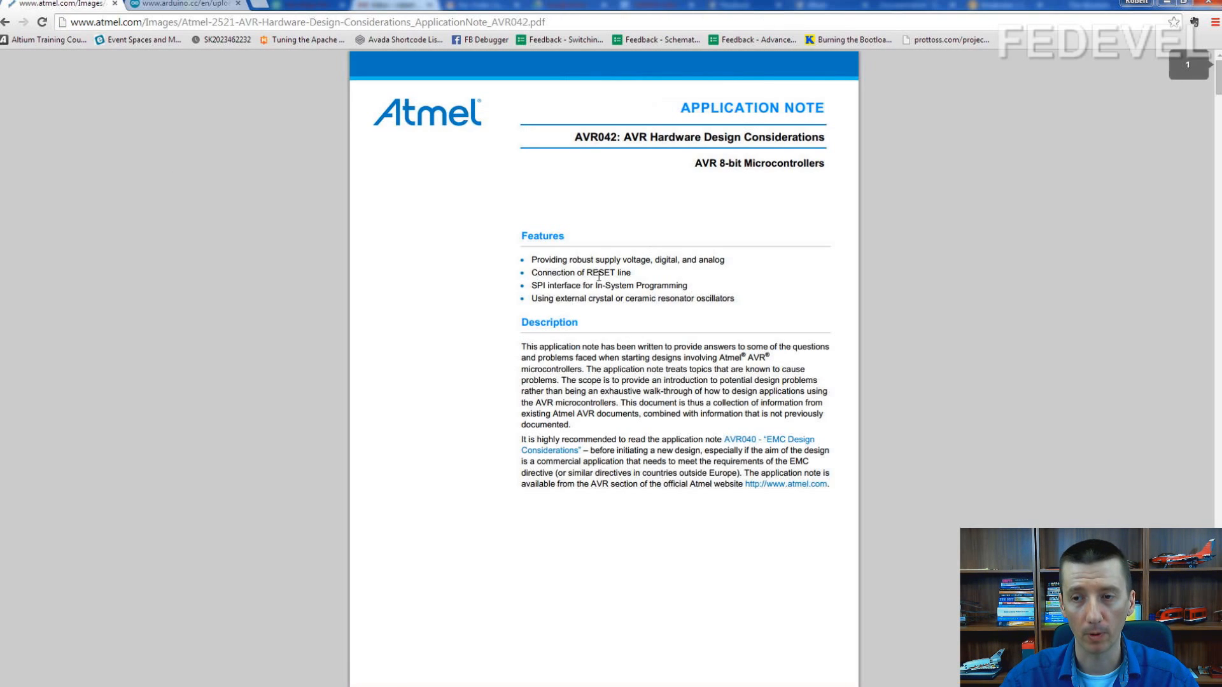
left_click_drag(570, 261, 600, 298)
Find Figure 2-1, Recommended Reset Pin Connection, in the application note and examine its resistor, diode and capacitor
scroll(463, 277, "down", 20)
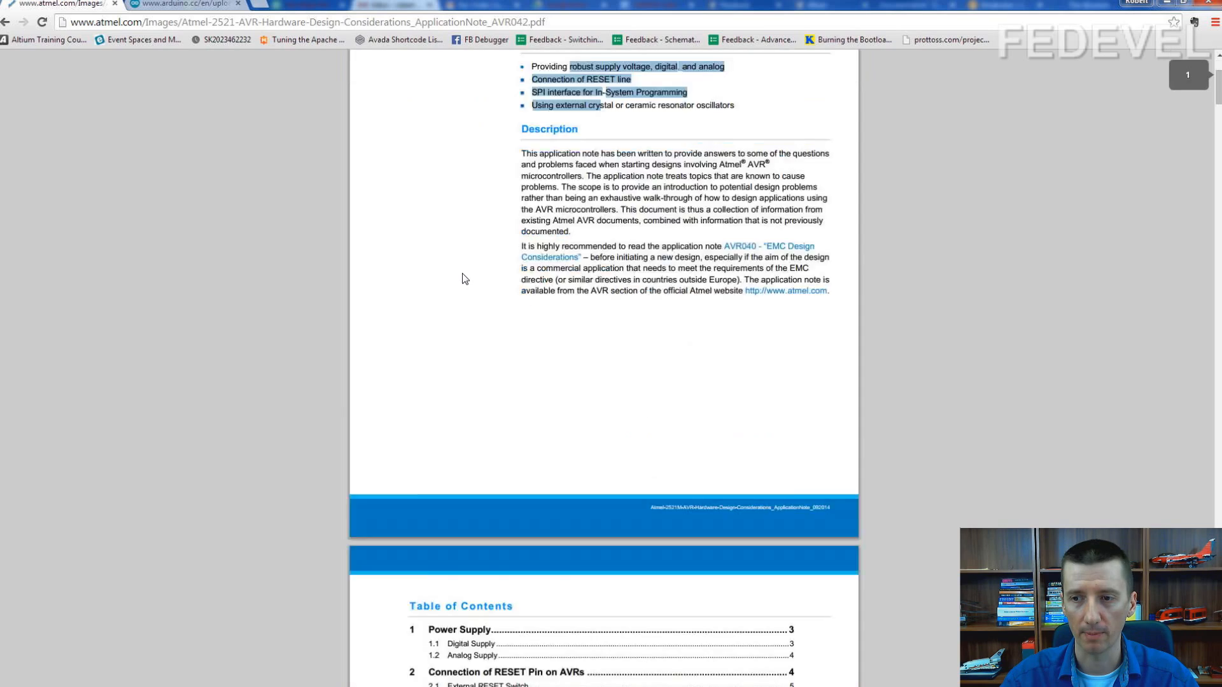
scroll(463, 277, "down", 15)
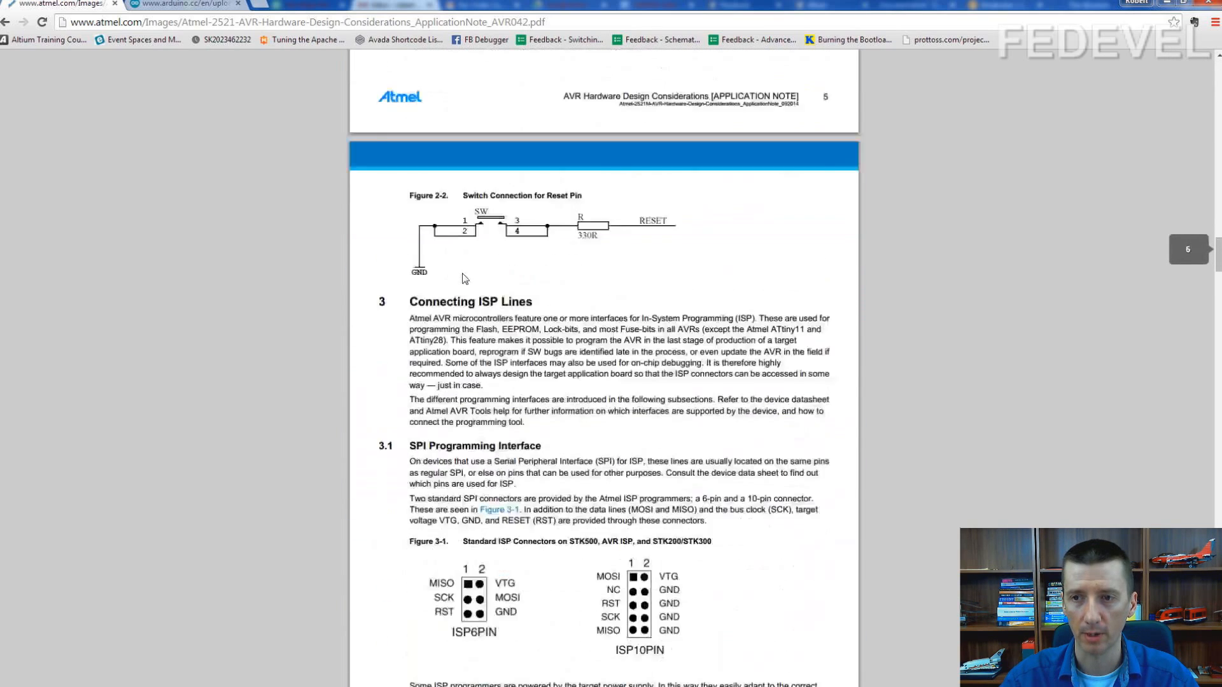
scroll(463, 277, "up", 6)
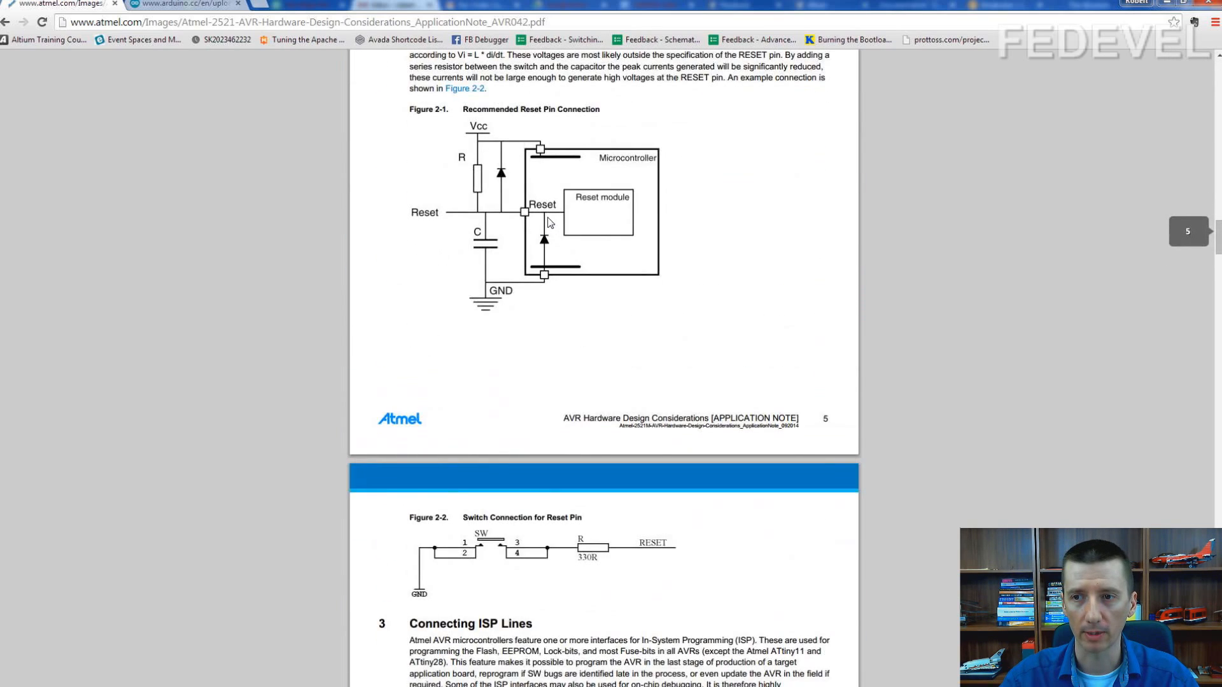
scroll(550, 221, "up", 2)
scroll(550, 221, "down", 1)
scroll(674, 357, "up", 3, "ctrl")
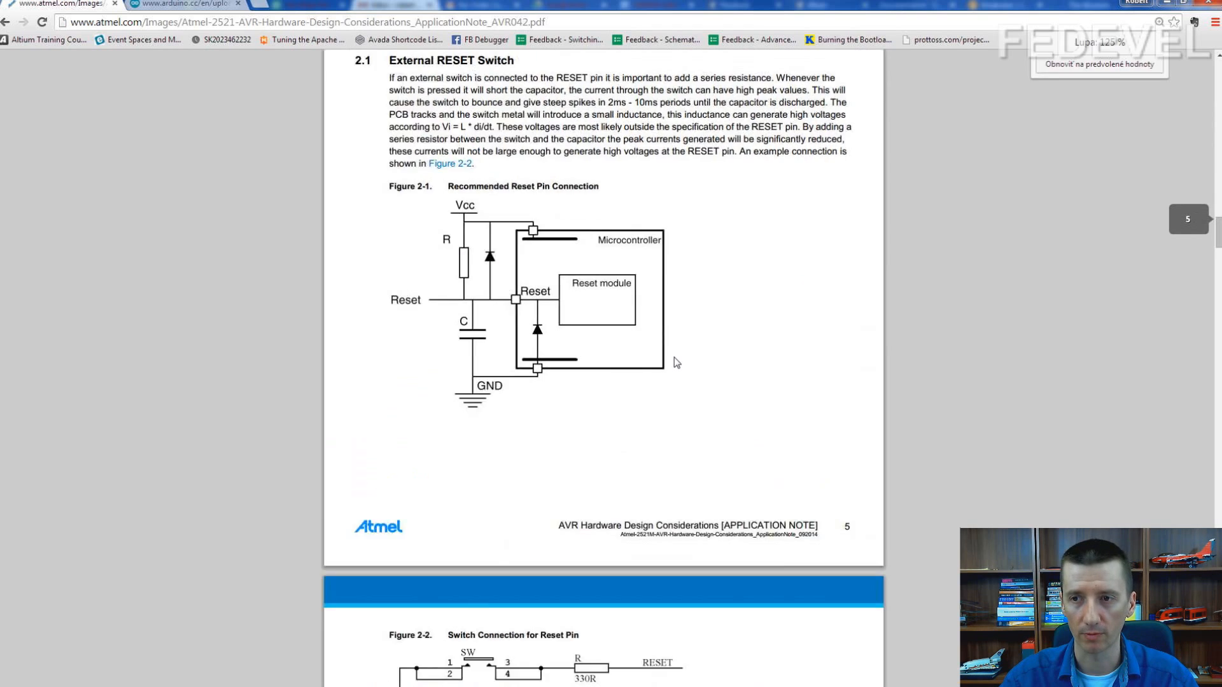
scroll(628, 359, "down", 1)
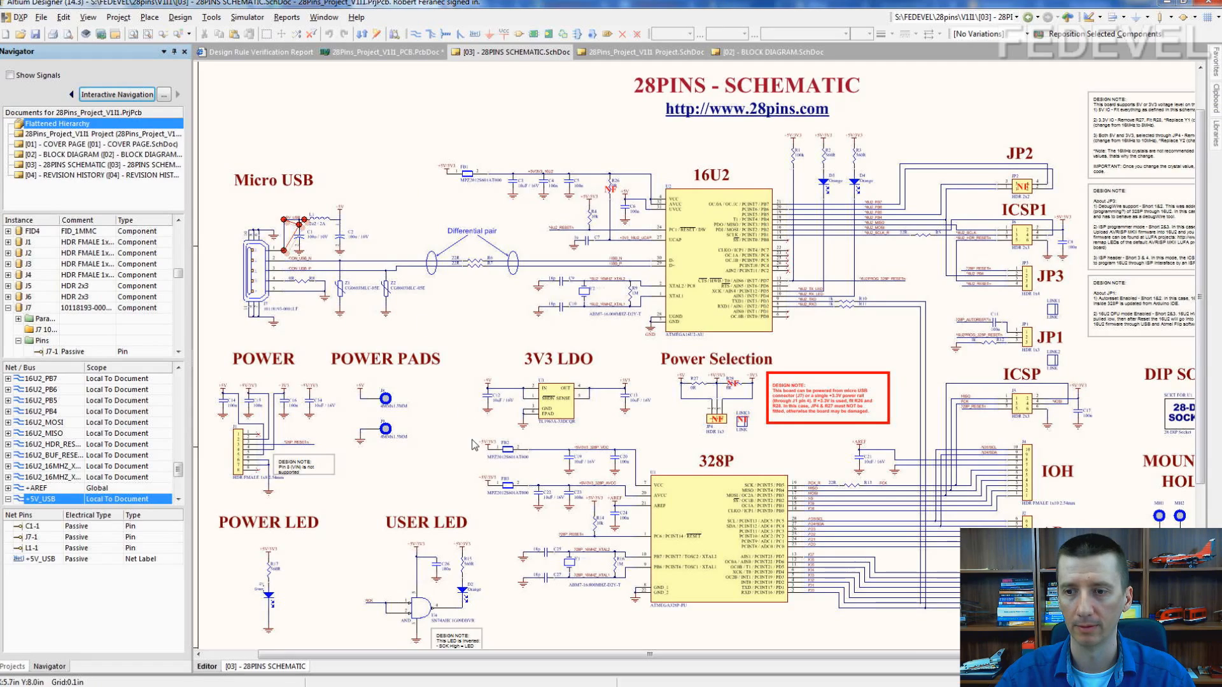
Switch to Altium Designer and trace the 328P_RESETn net from the ATMEGA328P-PU reset pin using Interactive Navigation
scroll(474, 444, "down", 3)
scroll(553, 413, "up", 3, "ctrl")
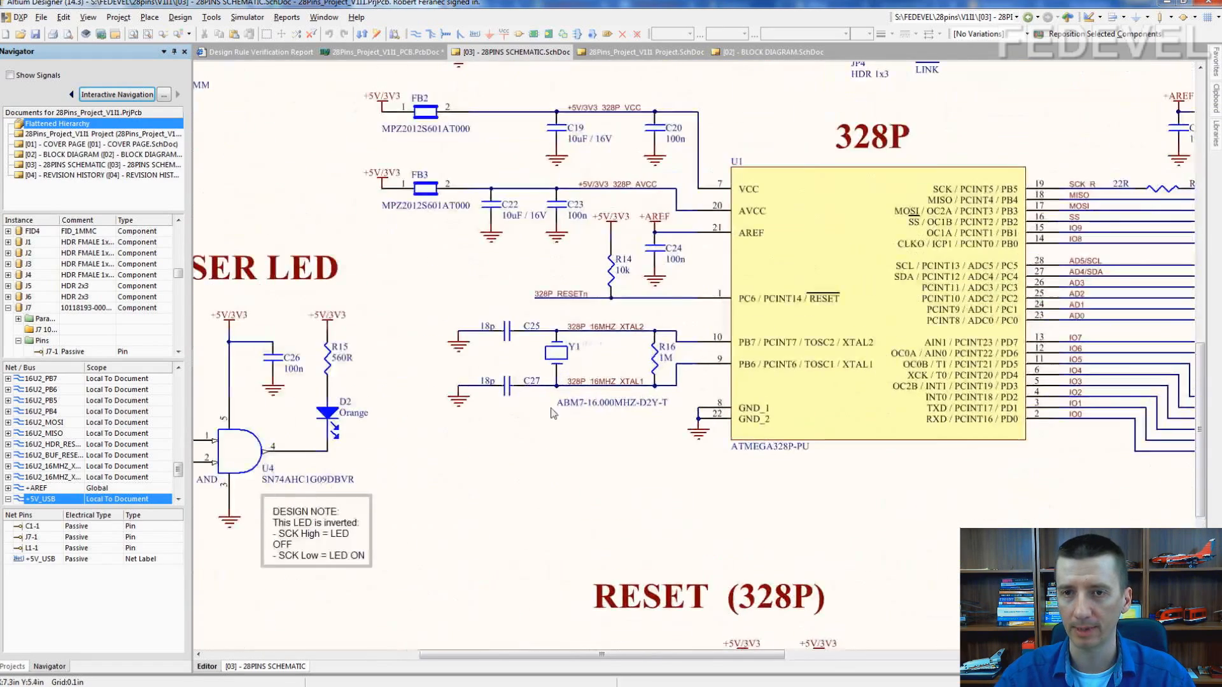
left_click(118, 94)
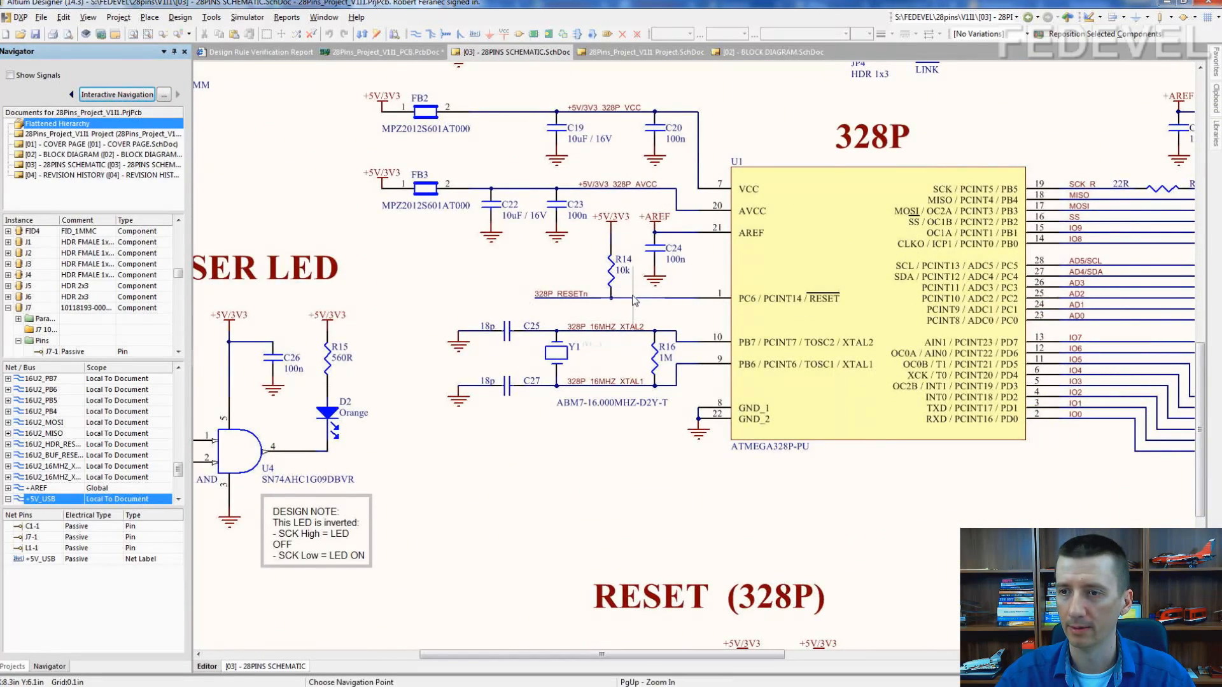
left_click(633, 297)
Follow the highlighted net to the RESET (328P) circuit, clear the dimming, and examine the reset button, filter and AND gate
scroll(668, 375, "up", 2, "ctrl")
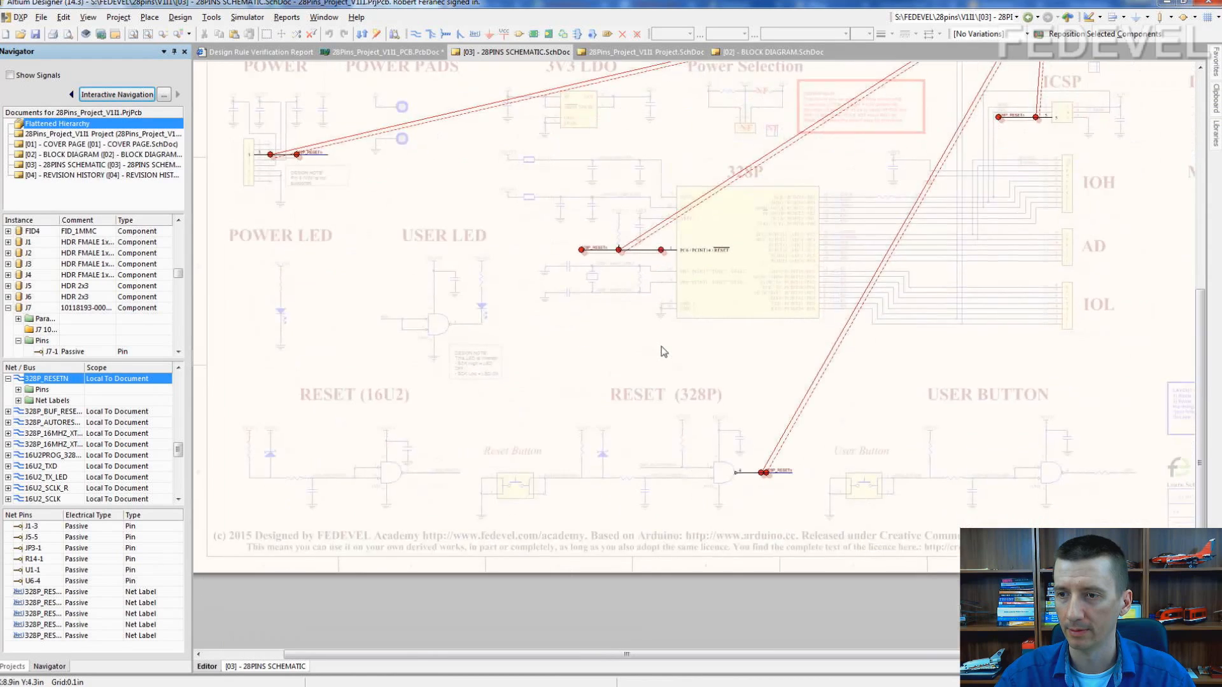
scroll(664, 352, "up", 2, "ctrl")
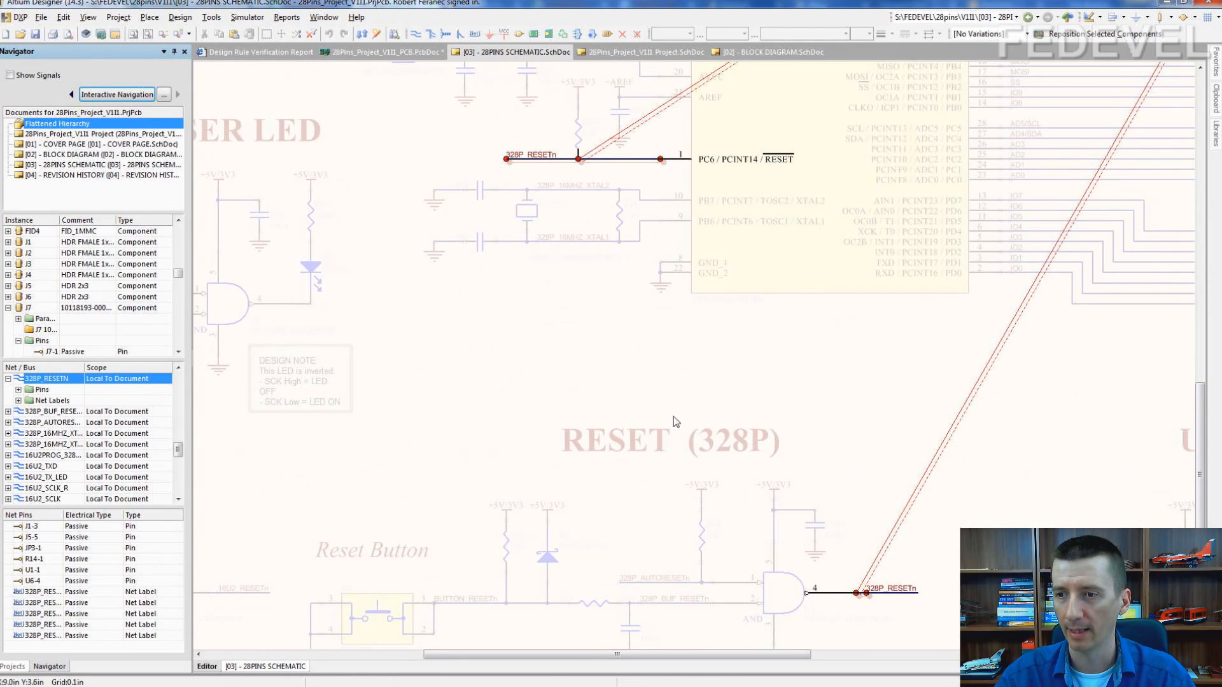
right_click_drag(675, 360, 684, 218)
scroll(624, 436, "up", 2, "ctrl")
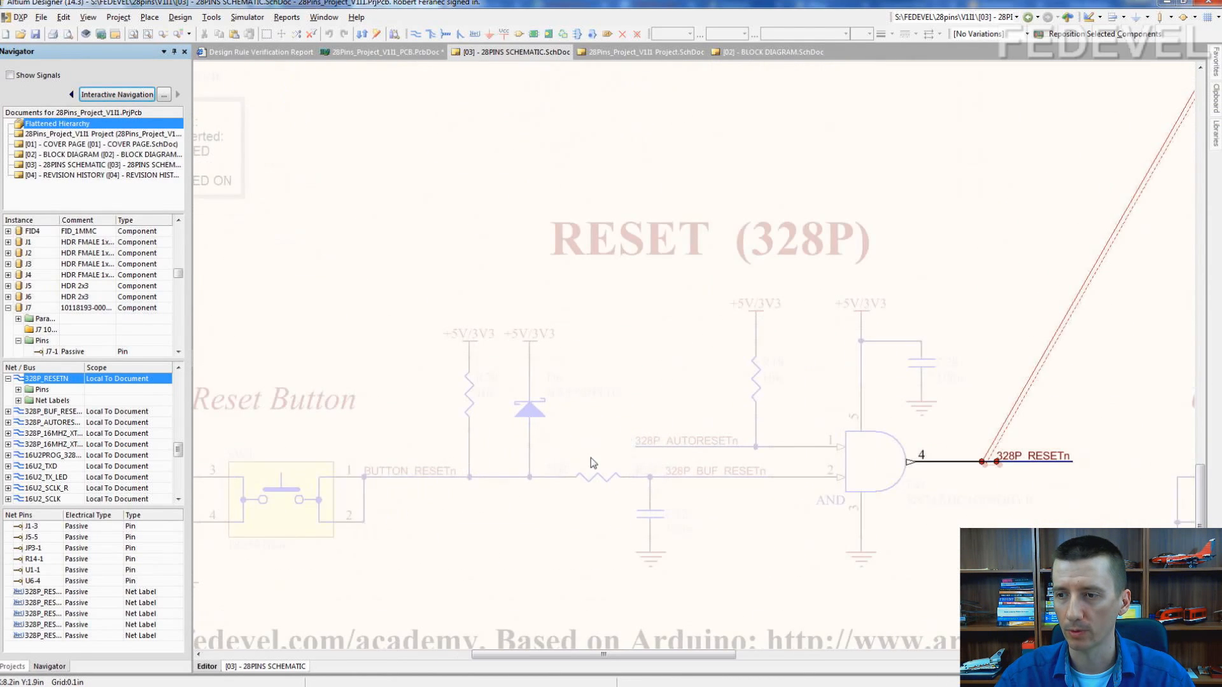
right_click_drag(591, 457, 650, 378)
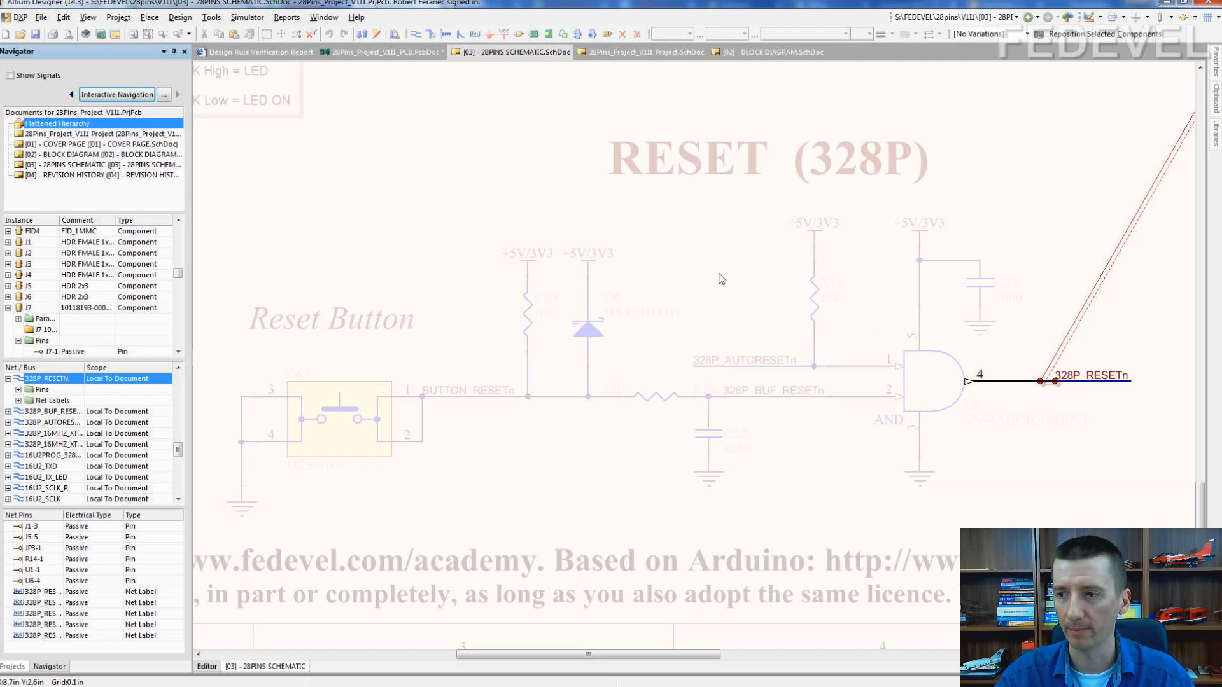
left_click(739, 284)
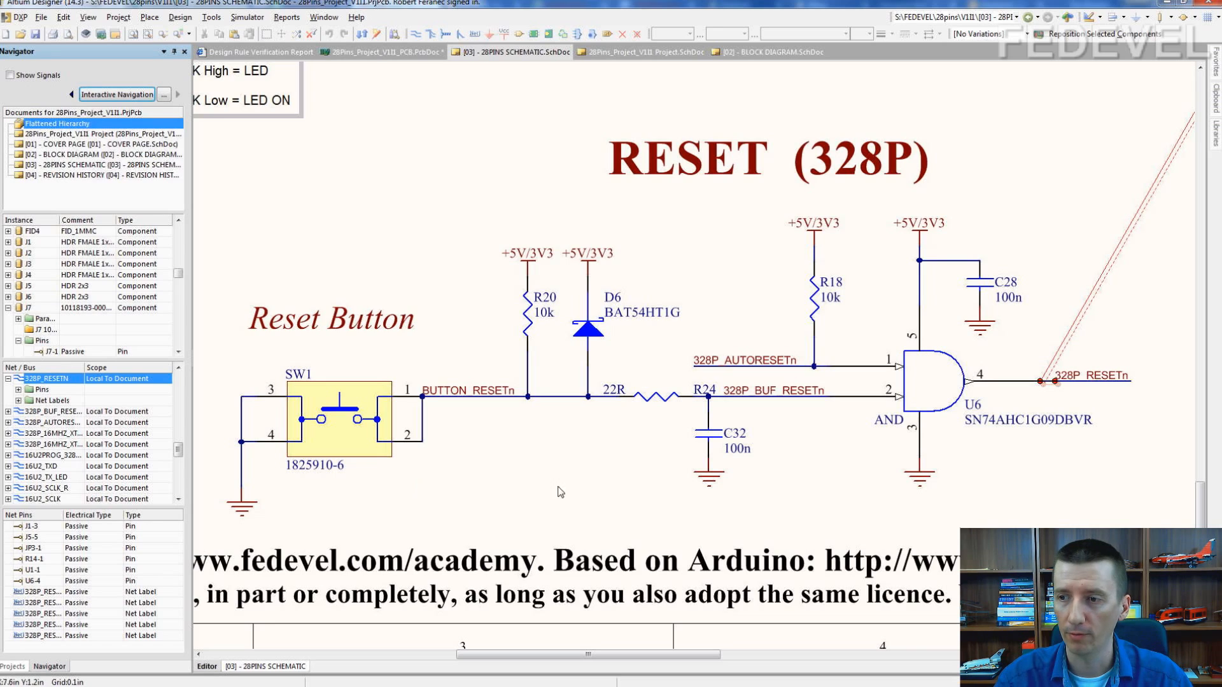
right_click_drag(805, 499, 399, 470)
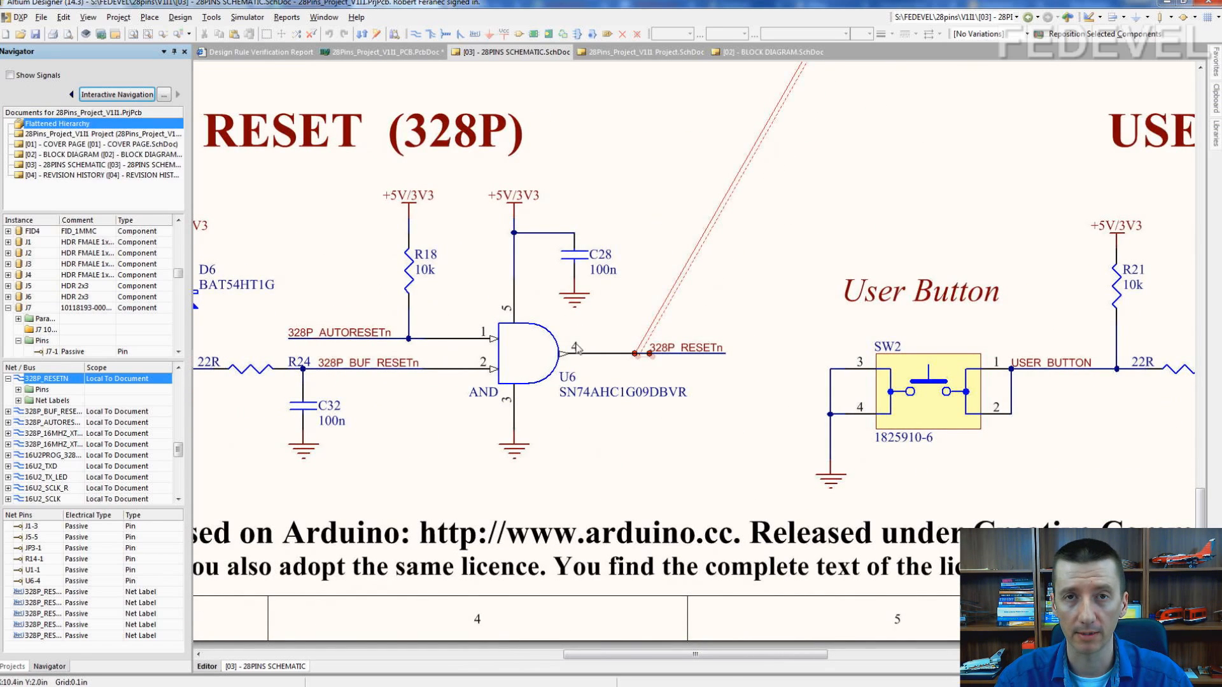
Return to the 328P microcontroller and examine pull-up resistor R14 on its reset pin
scroll(536, 348, "down", 5, "ctrl")
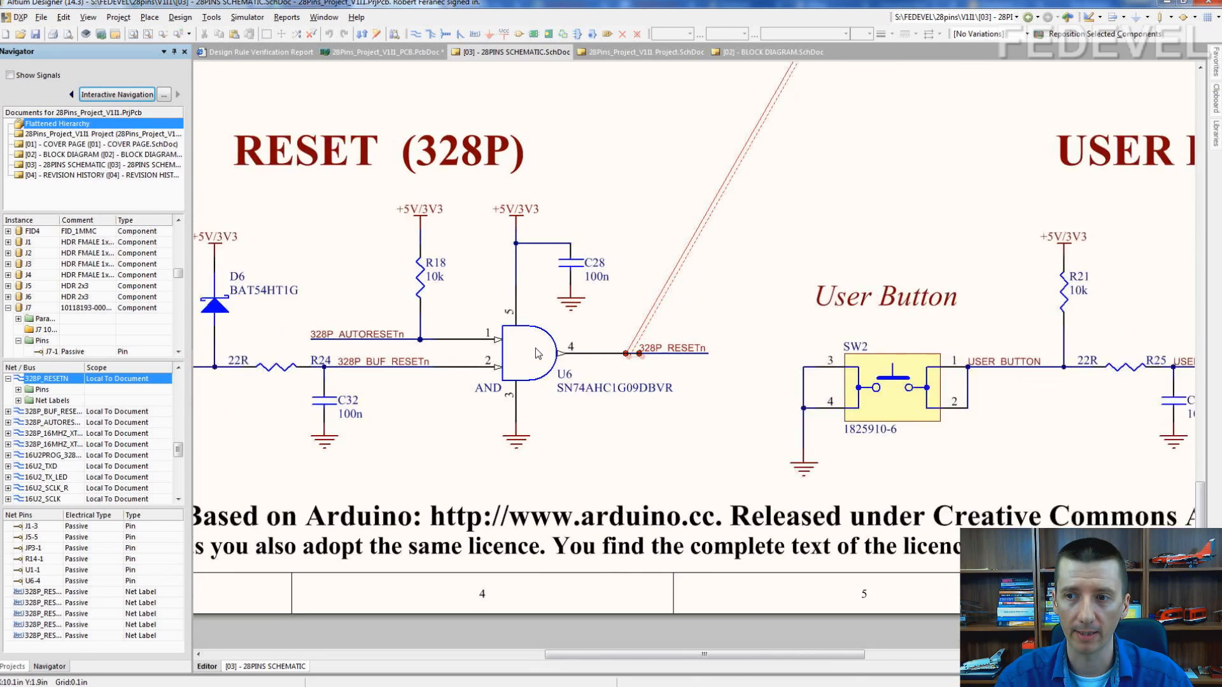
scroll(646, 359, "down", 3, "ctrl")
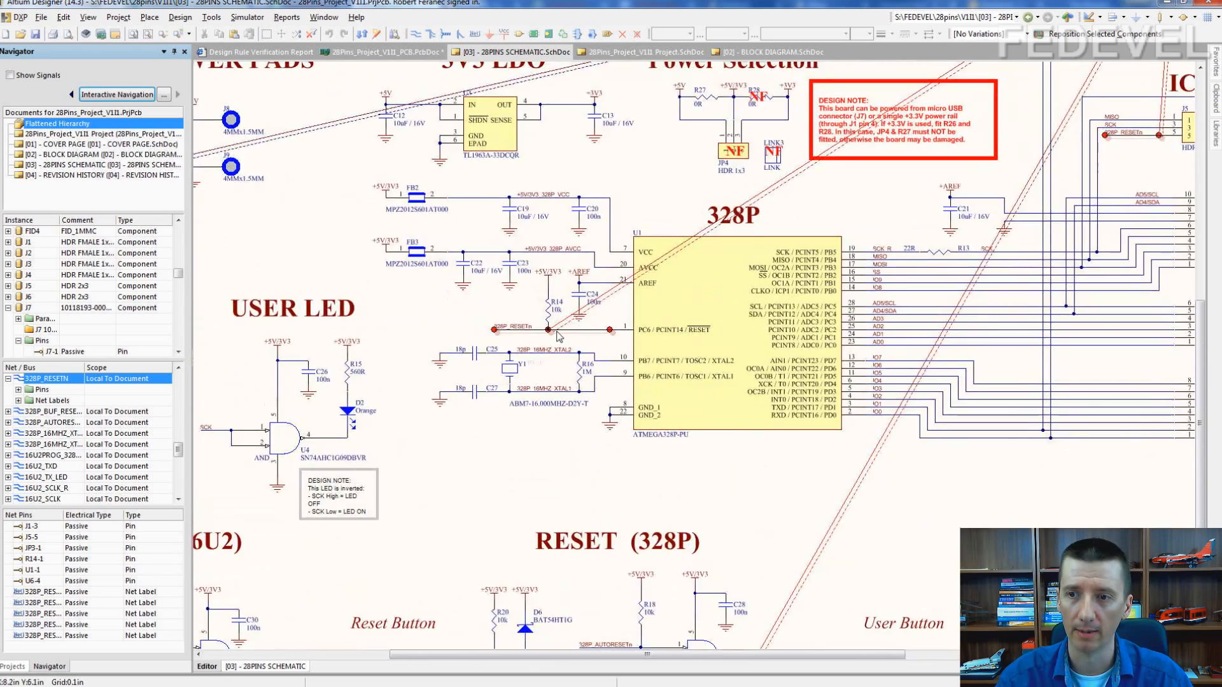
scroll(562, 319, "up", 5, "ctrl")
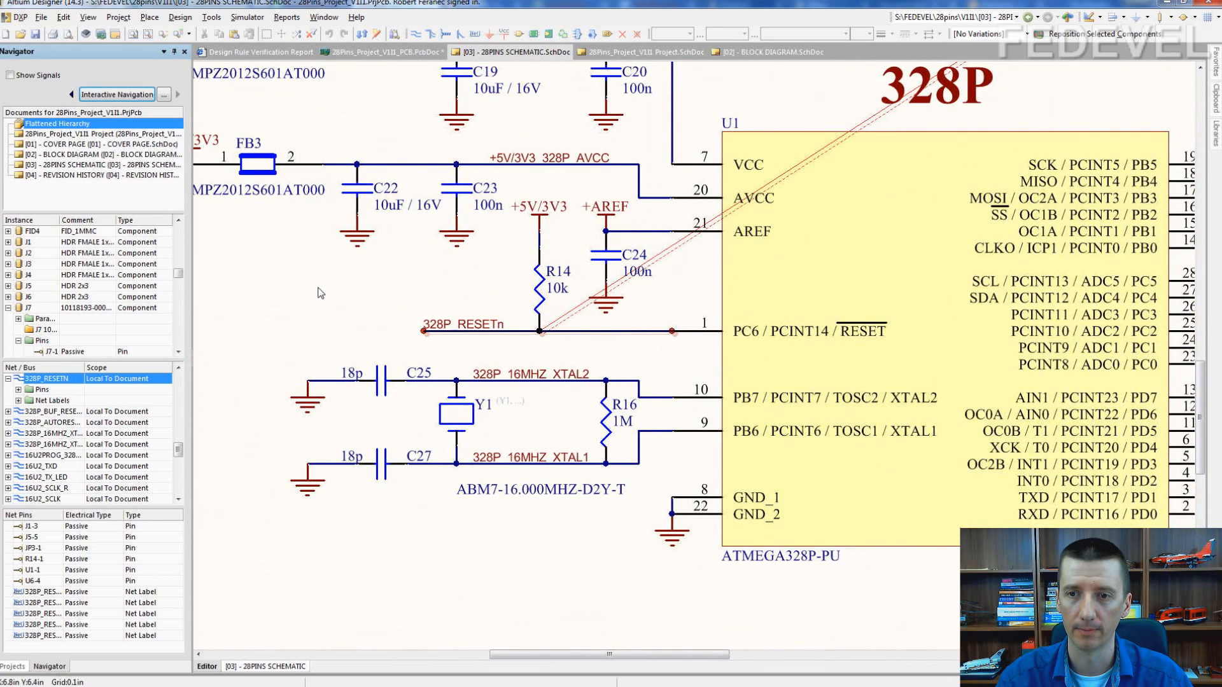
Switch to the AVR042 application note in the browser and highlight its title and the robust supply voltage feature
key("alt+Tab")
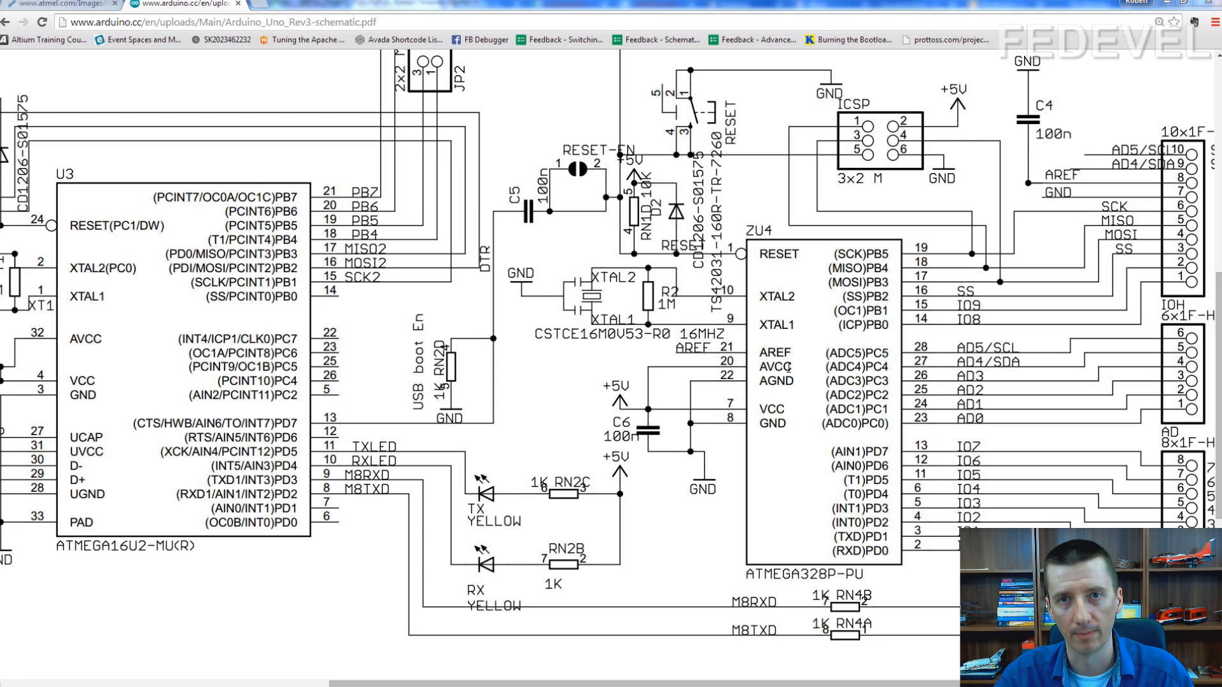
left_click(50, 6)
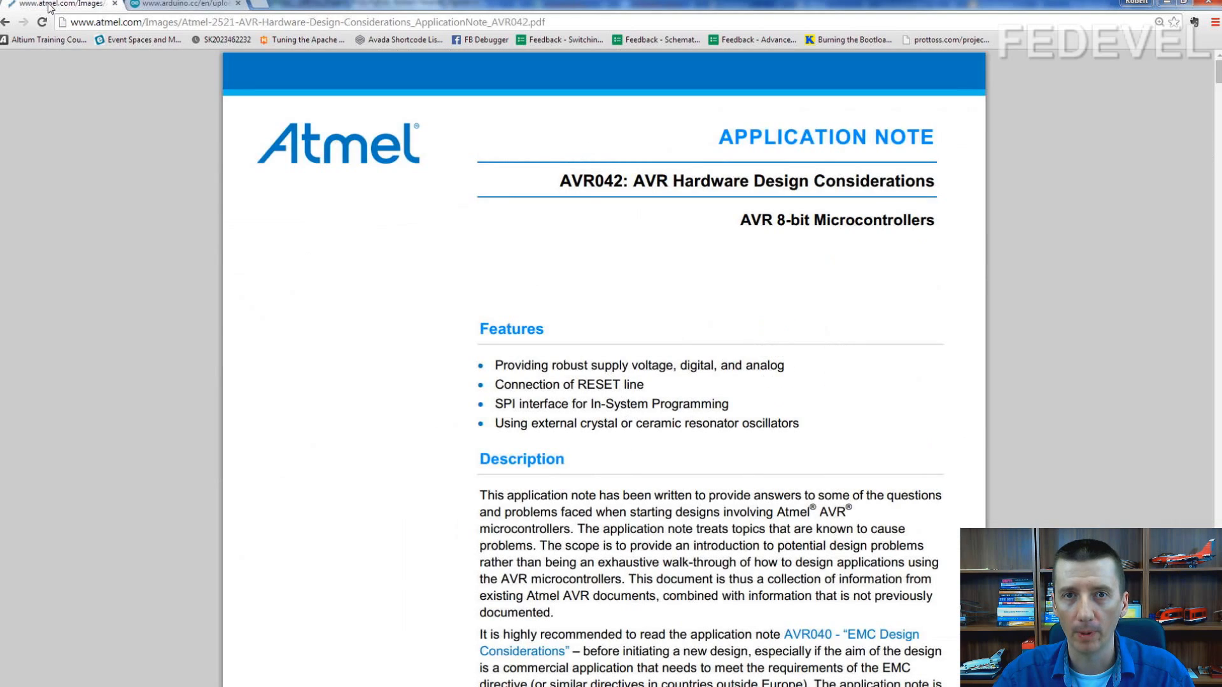
left_click_drag(630, 176, 894, 176)
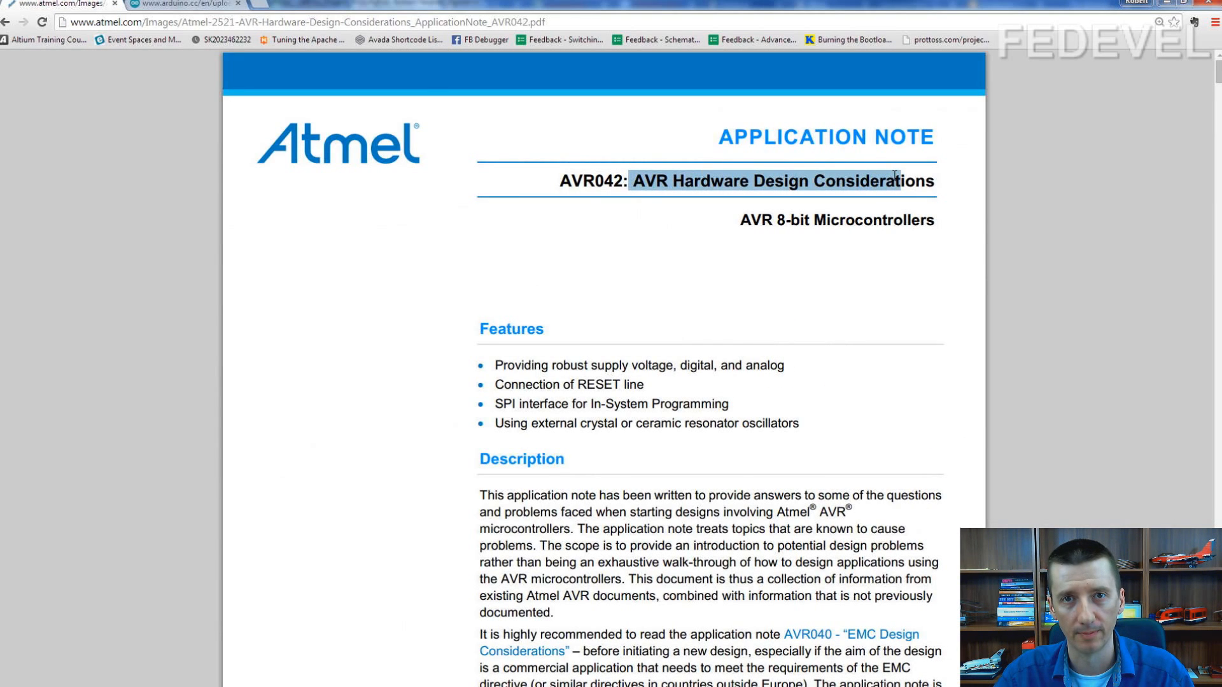
left_click(689, 267)
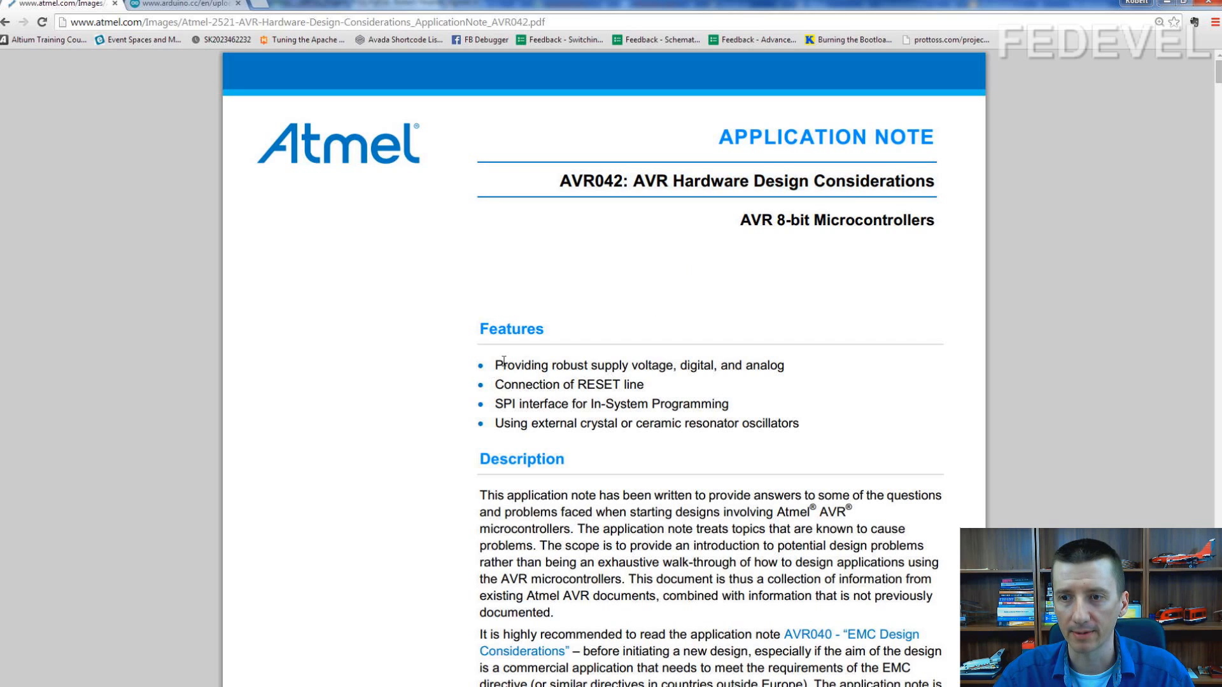
left_click_drag(496, 364, 753, 364)
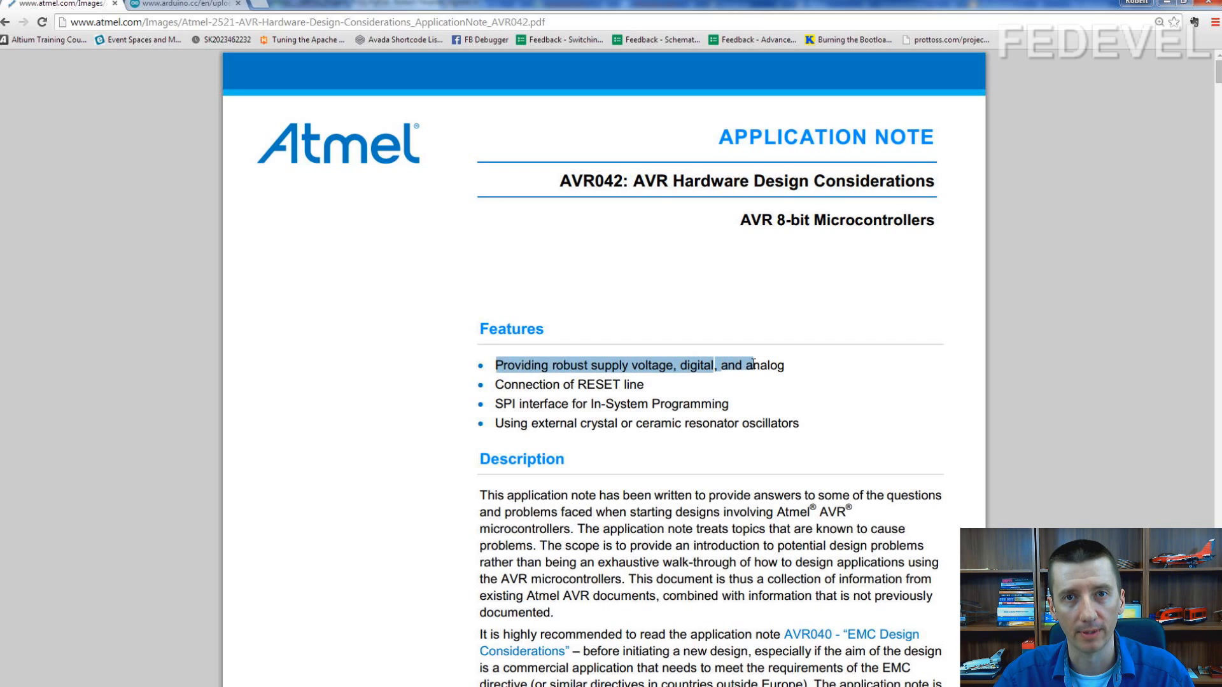
Find Figure 1-2, Decoupling with Series Inductor, in the Power Supply section and examine the ferrite bead and capacitor arrangement
scroll(558, 402, "down", 20)
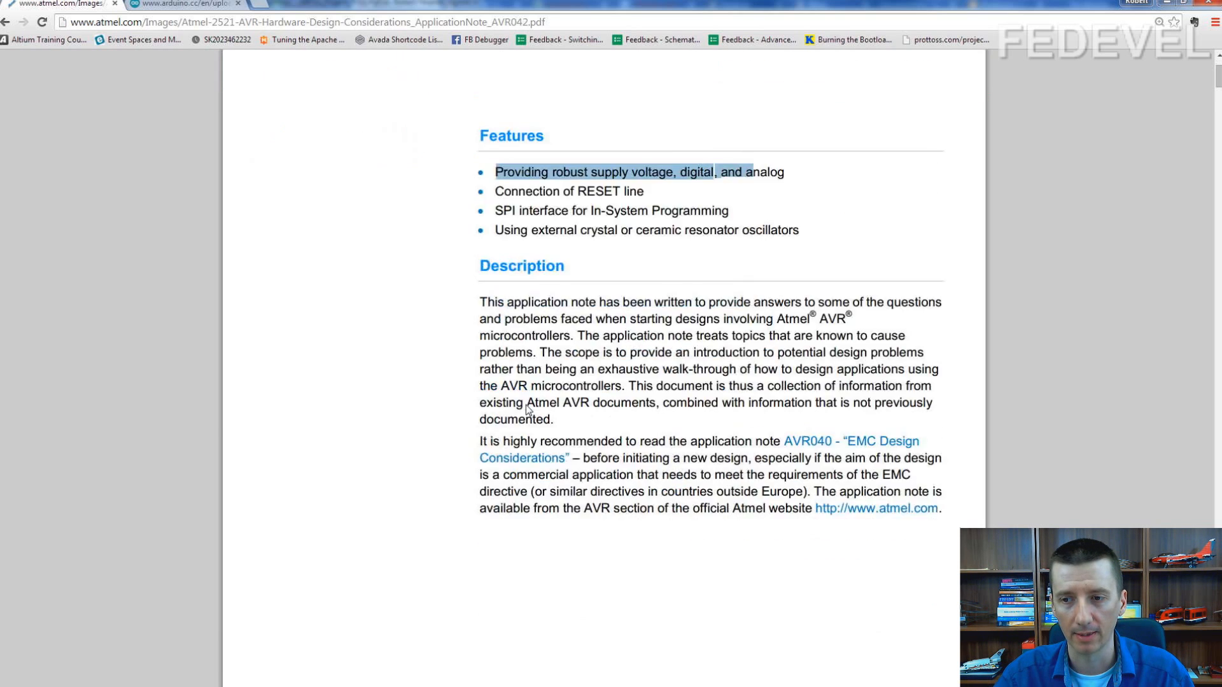
scroll(526, 405, "down", 16)
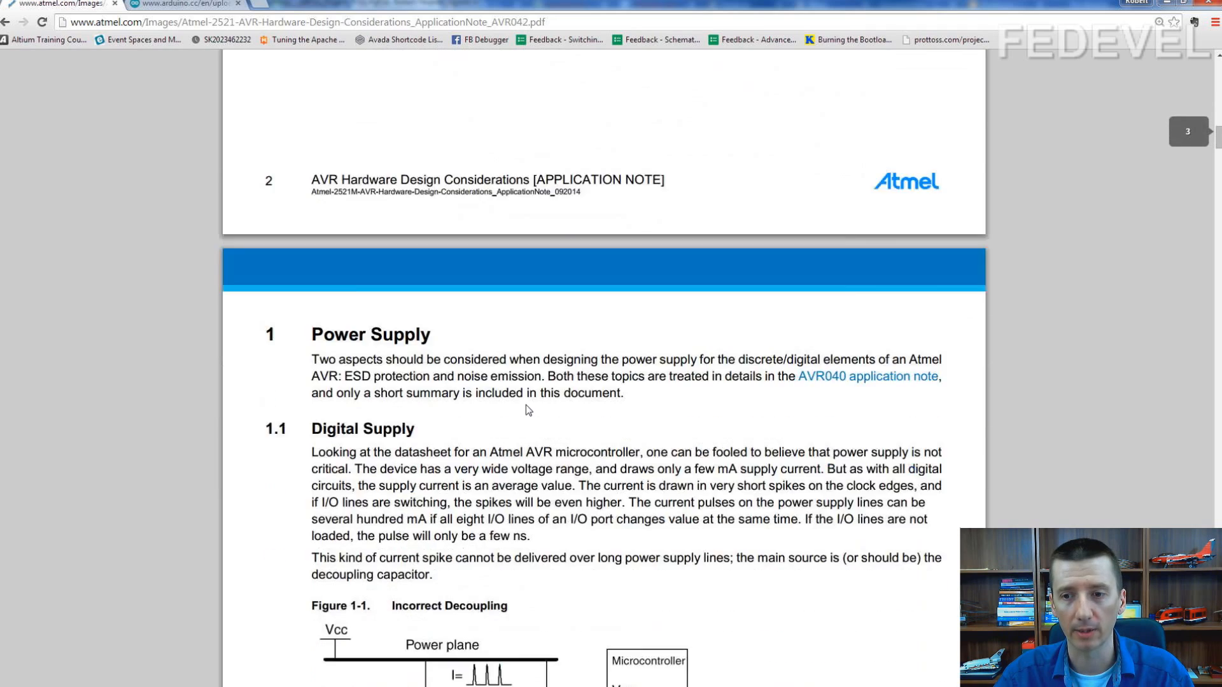
scroll(527, 410, "down", 2)
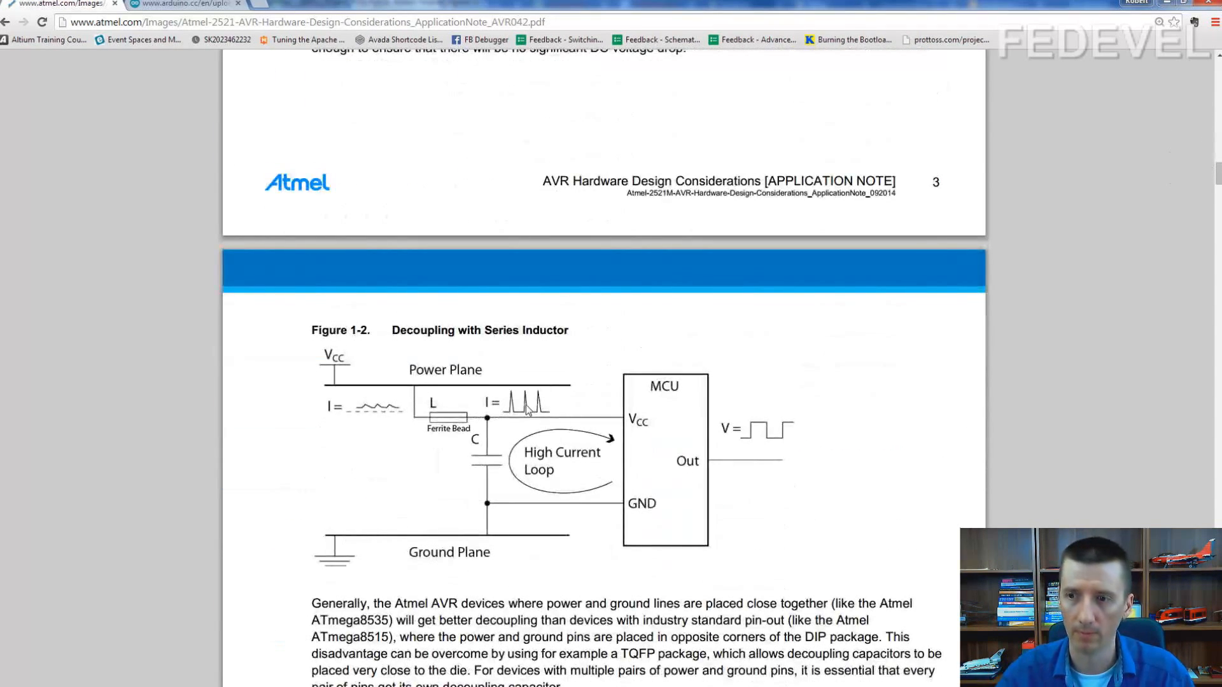
scroll(526, 411, "down", 2)
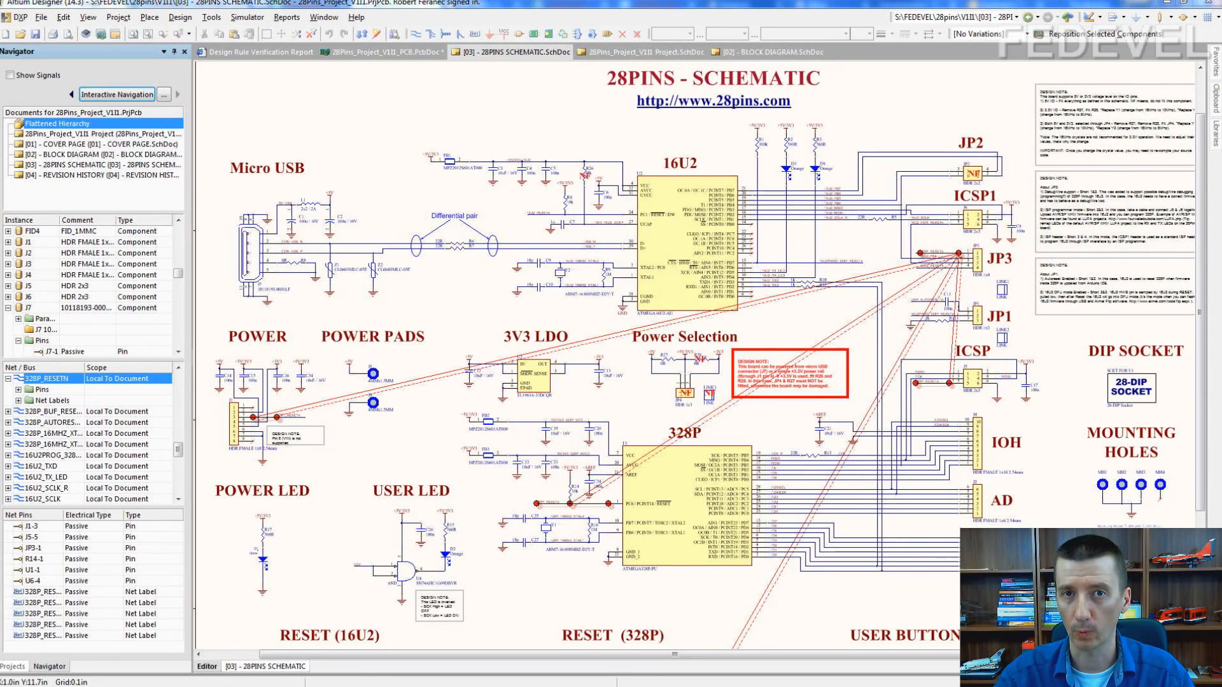
Examine the ferrite beads FB2 and FB3 and the decoupling capacitors on the 328P microcontroller's VCC and AVCC supplies
scroll(584, 508, "up", 3, "ctrl")
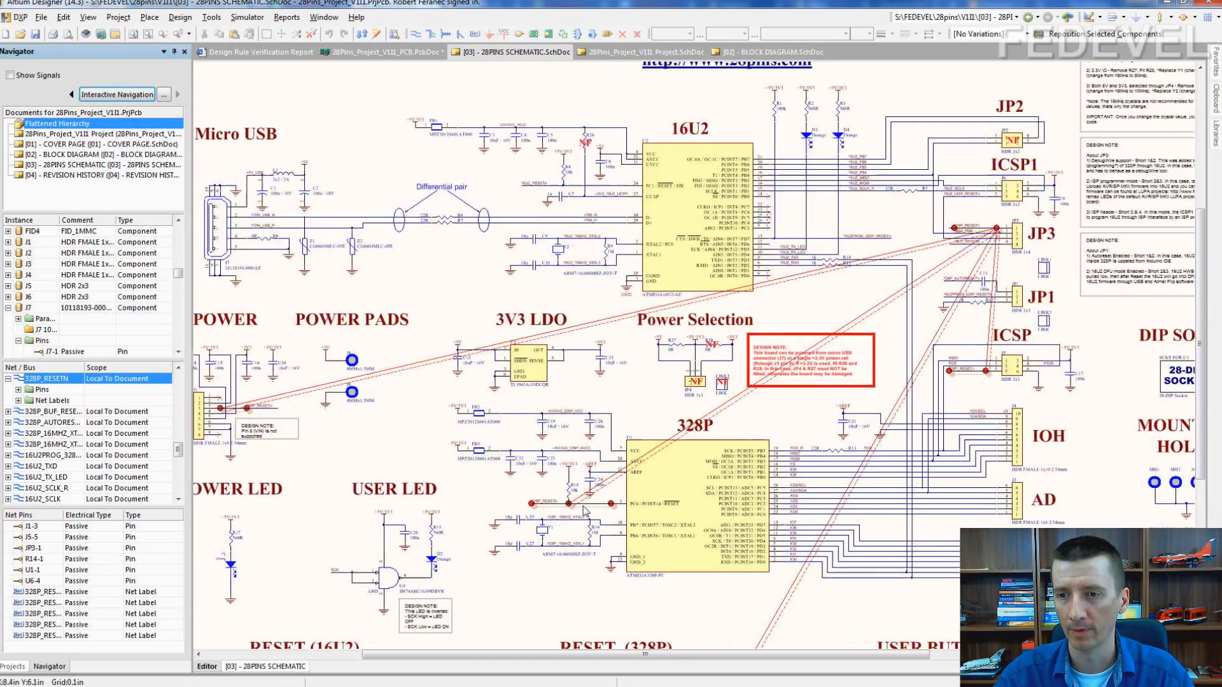
scroll(584, 509, "up", 1, "ctrl")
right_click_drag(619, 509, 665, 436)
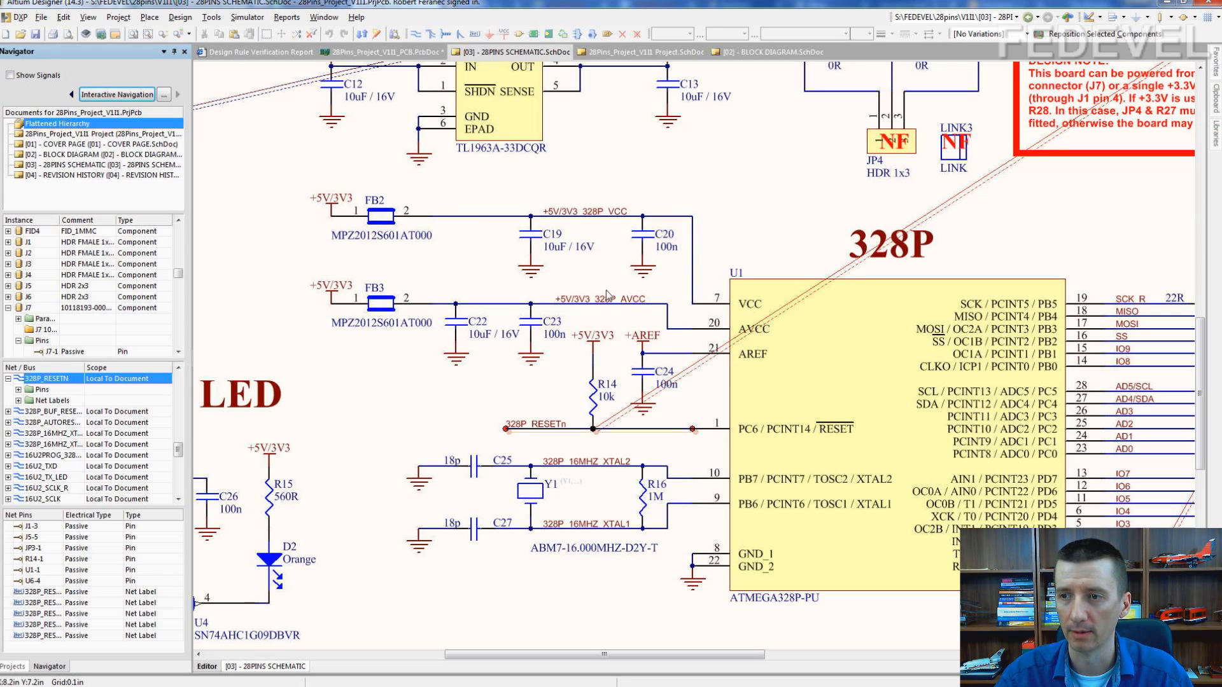
Go to the 16U2 microcontroller and examine ferrite bead FB1 and capacitors C3, C4 and C5 on its supply rail
scroll(553, 268, "down", 3, "ctrl")
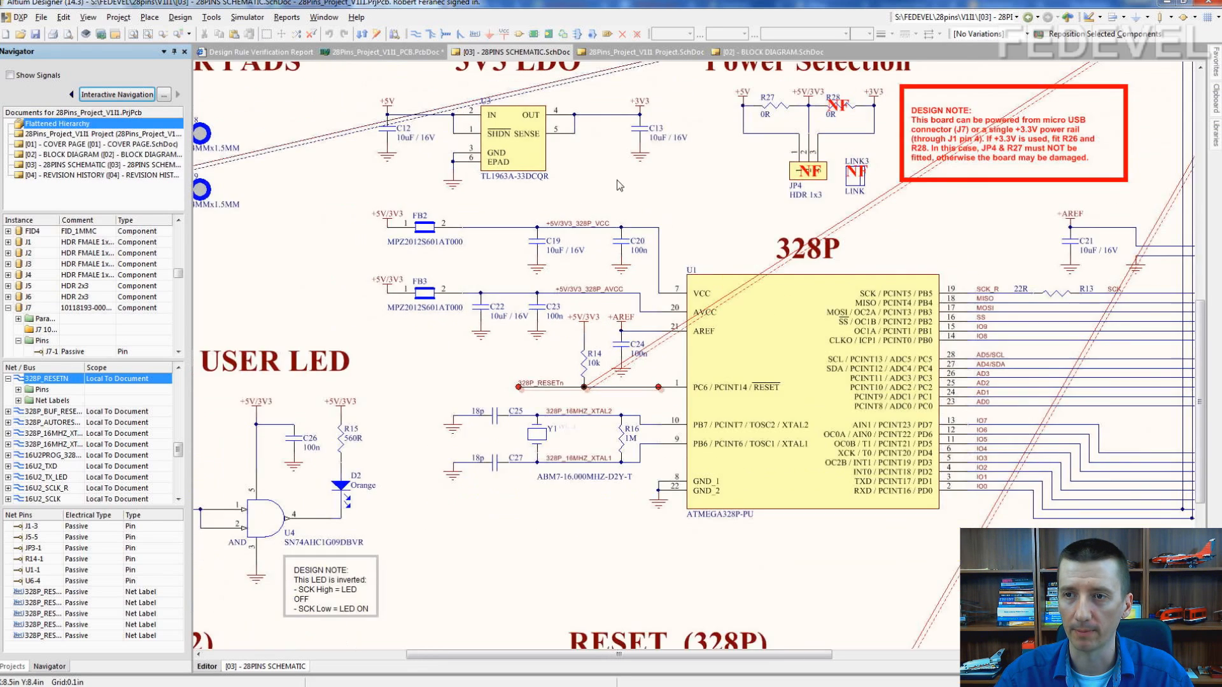
right_click_drag(617, 180, 634, 602)
scroll(559, 183, "up", 5, "ctrl")
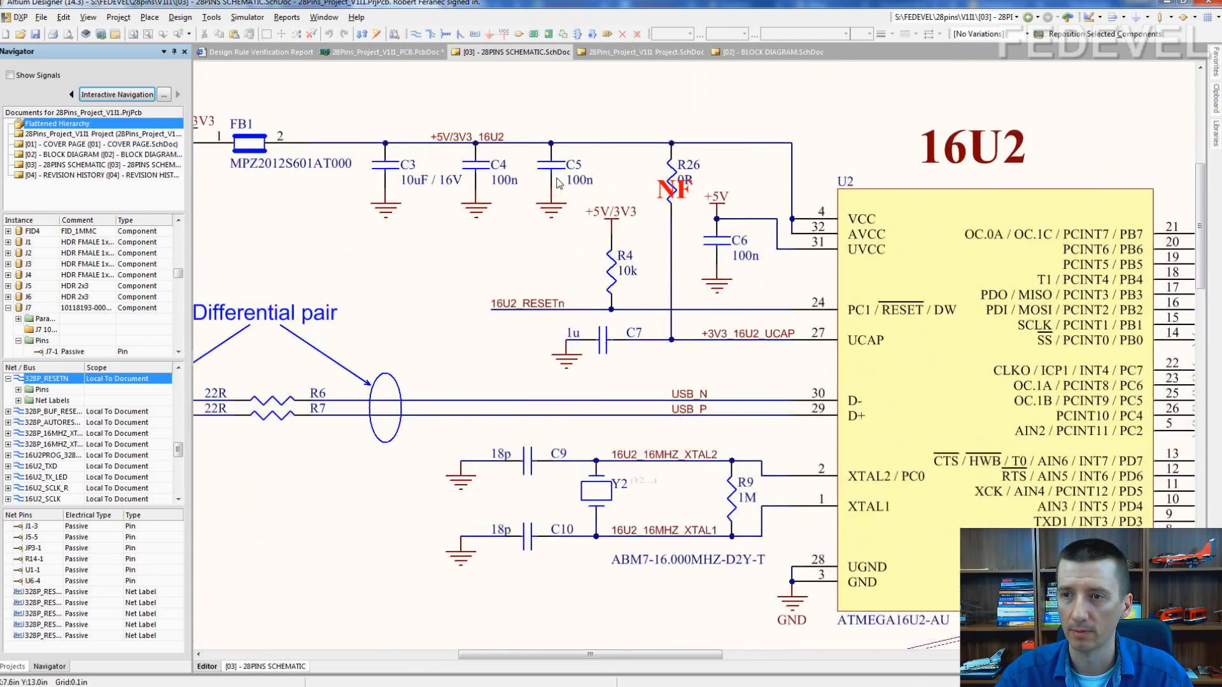
right_click_drag(499, 256, 571, 319)
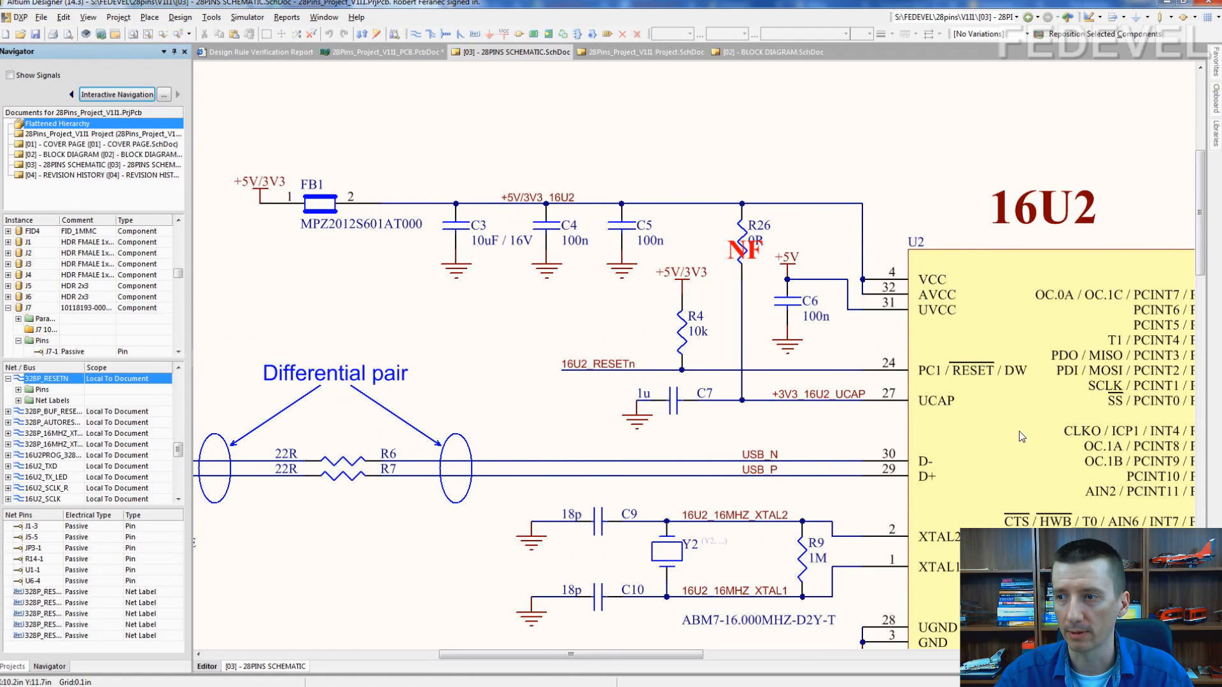
right_click_drag(1022, 436, 957, 419)
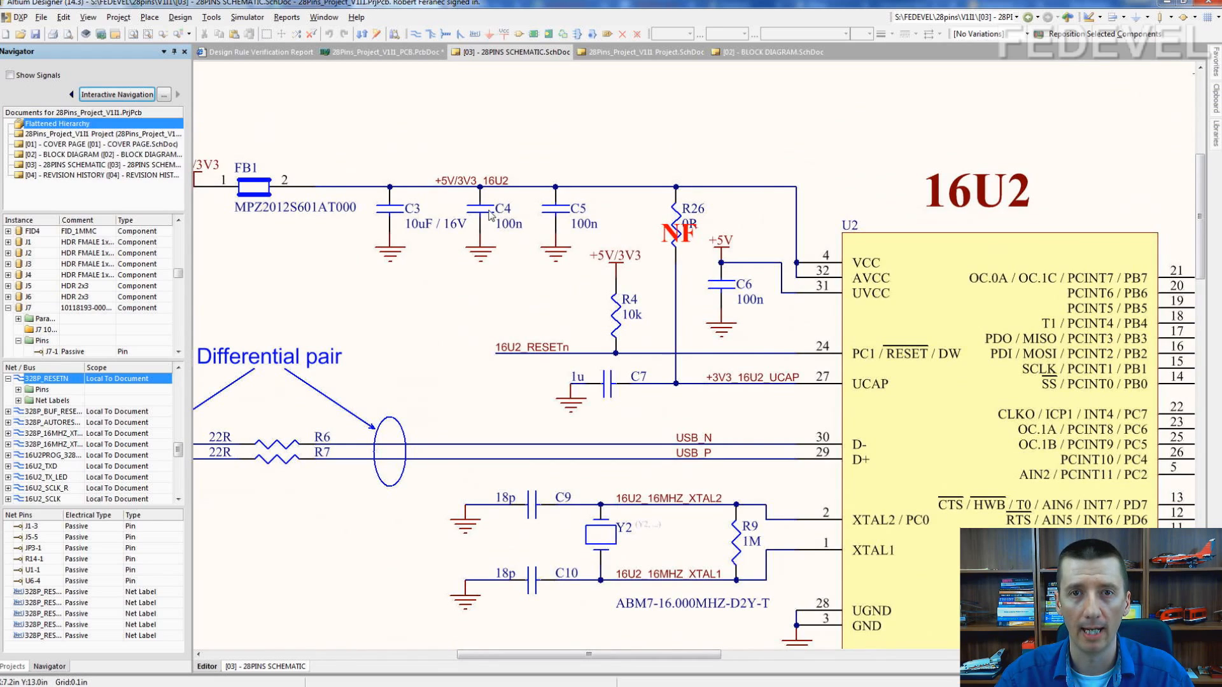
mouse_move(489, 215)
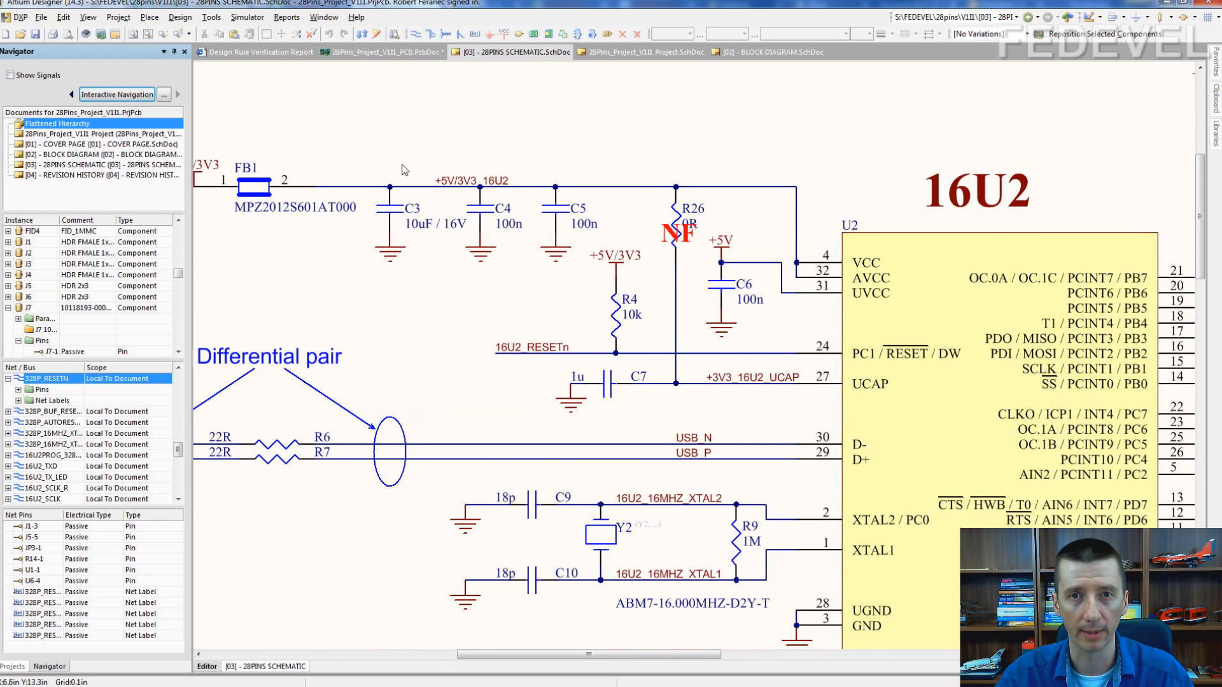
Return to the 328P microcontroller and examine series resistor R13 between its SCK pin 19 and the SCK net
key("ctrl+Page_Down")
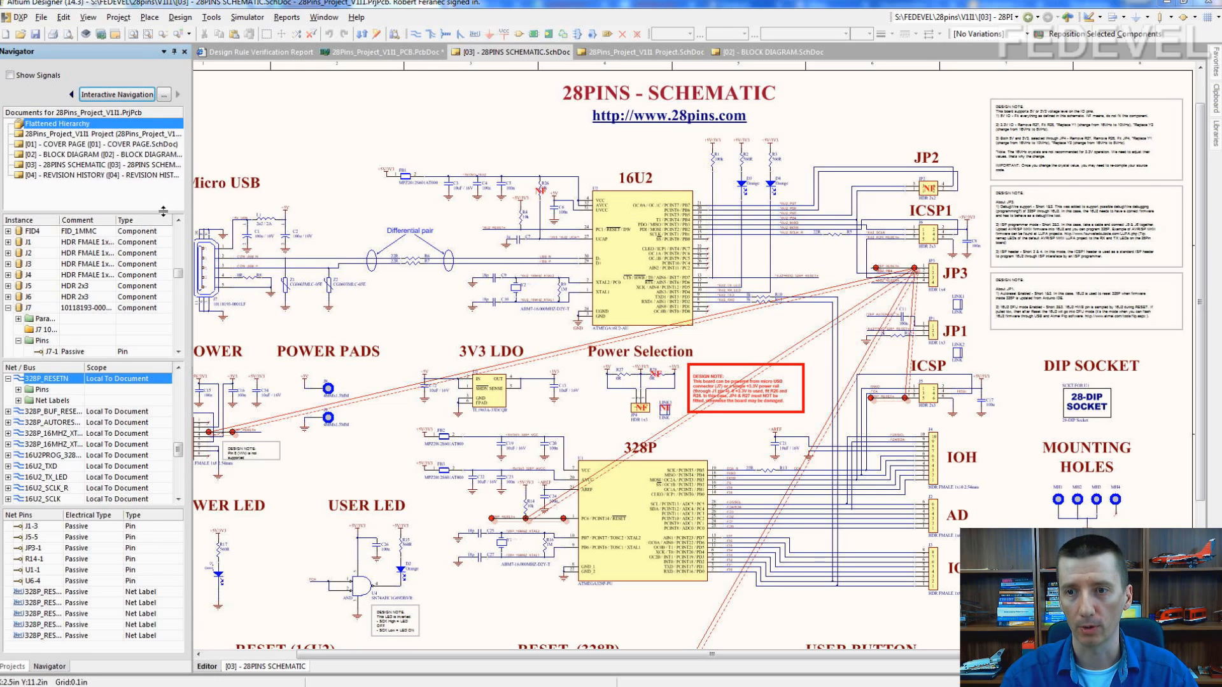
scroll(494, 507, "up", 4, "ctrl")
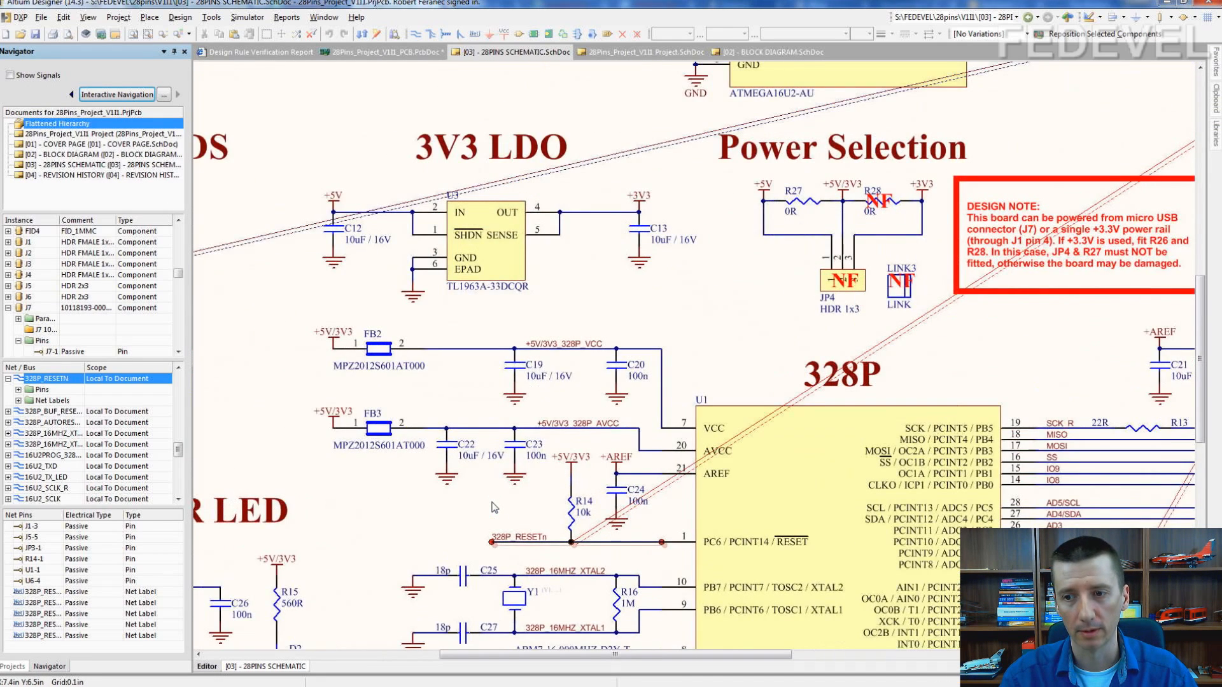
scroll(503, 490, "up", 2, "ctrl")
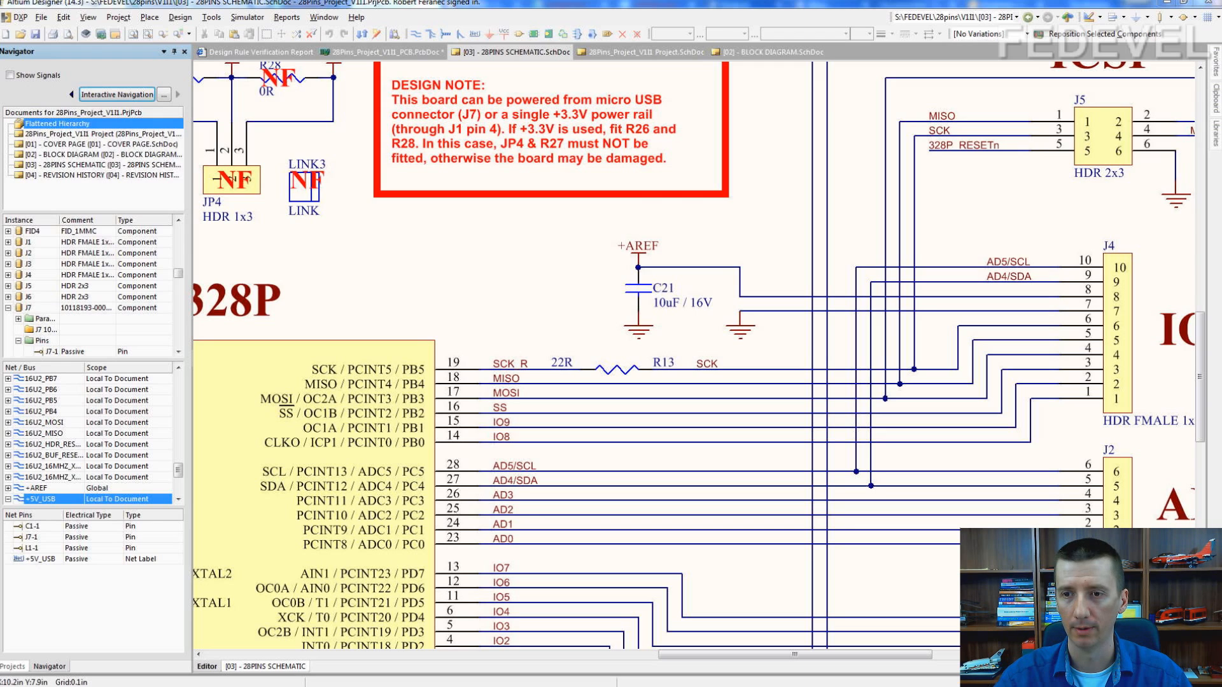
right_click_drag(572, 357, 699, 345)
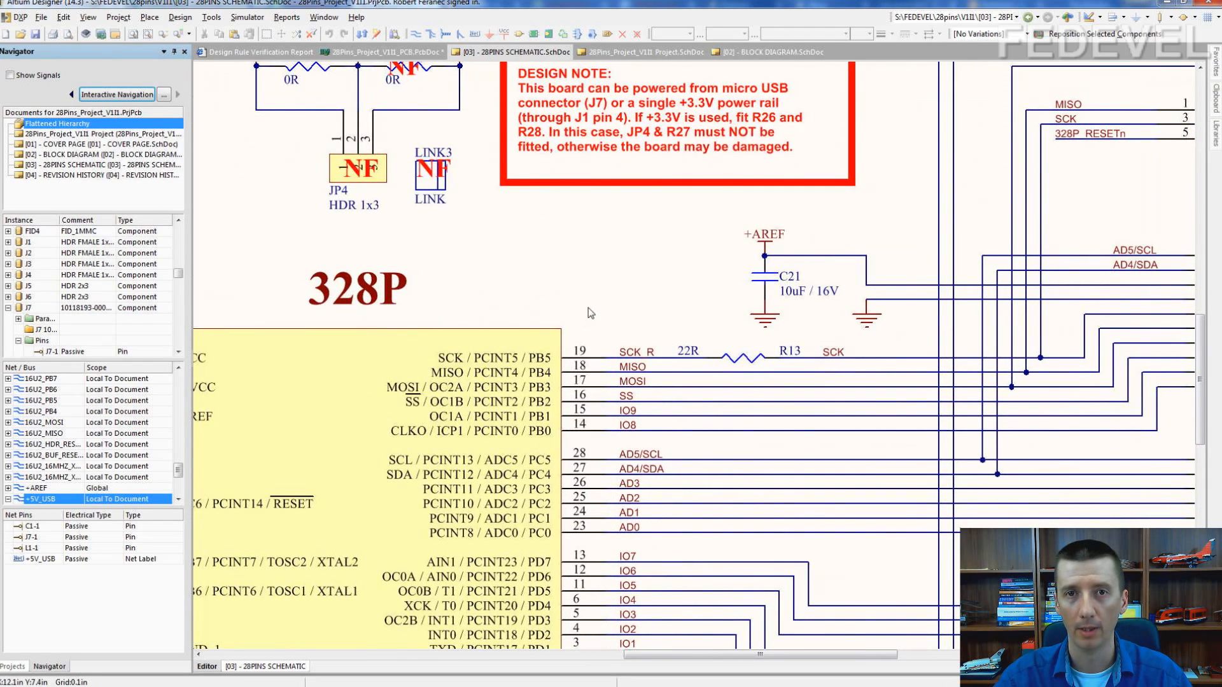
right_click_drag(591, 313, 557, 304)
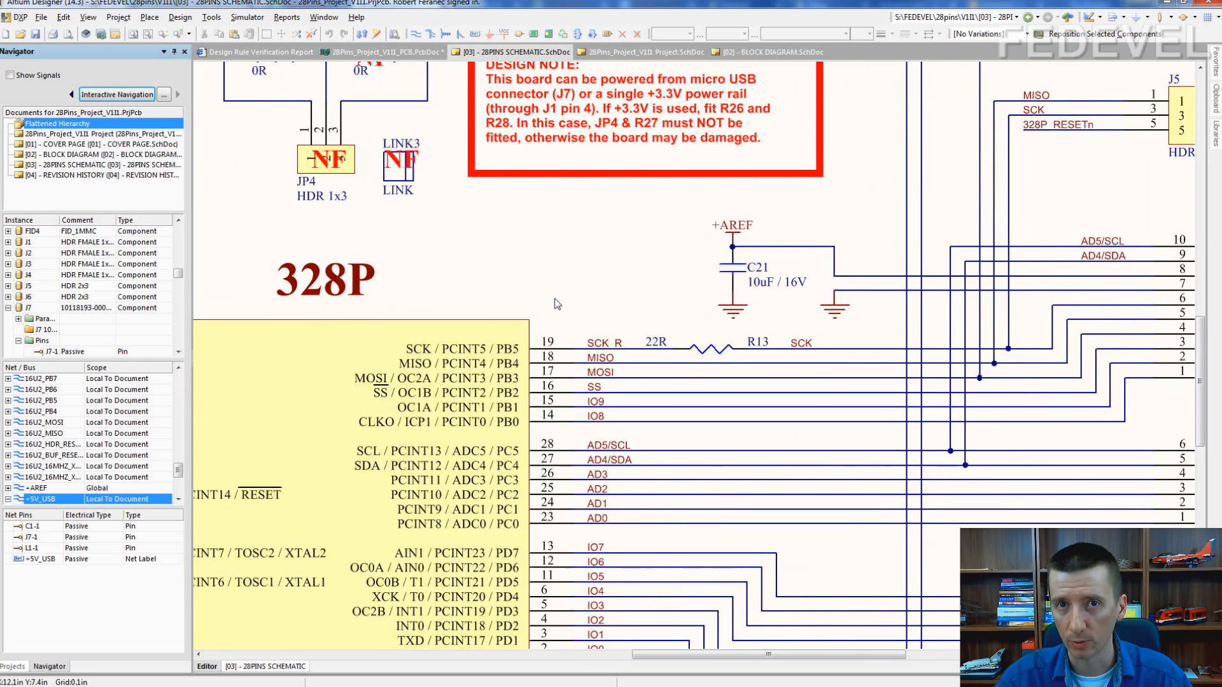
scroll(556, 304, "up", 2, "ctrl")
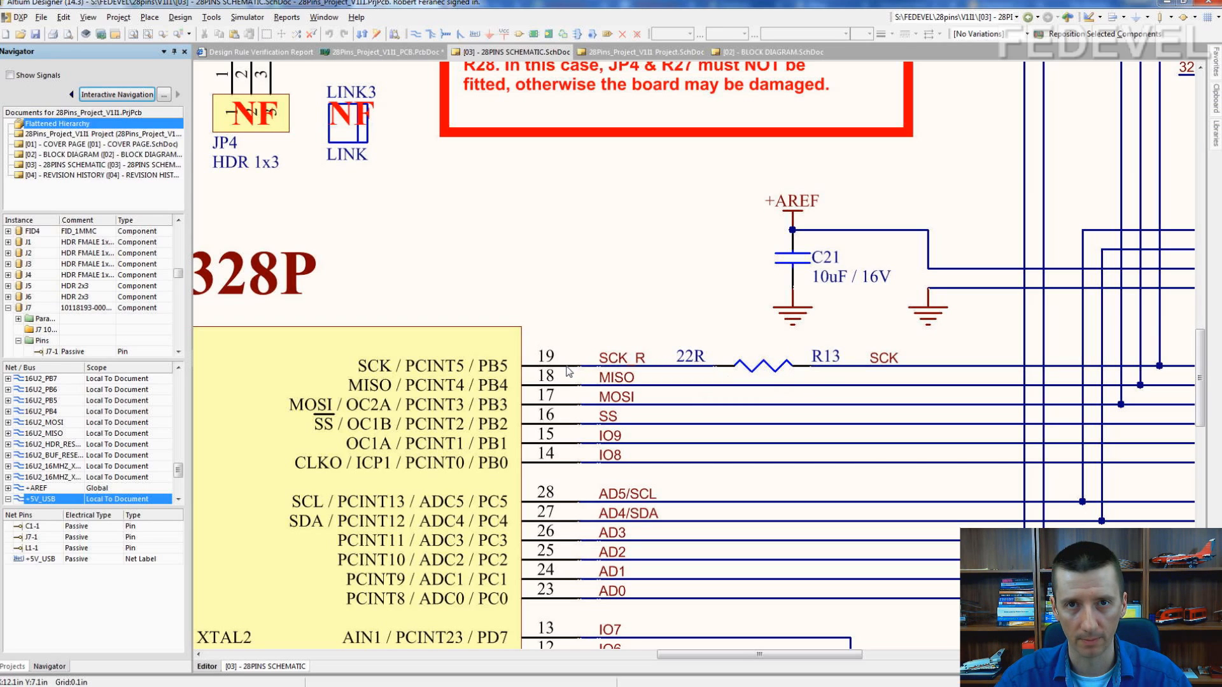
mouse_move(568, 372)
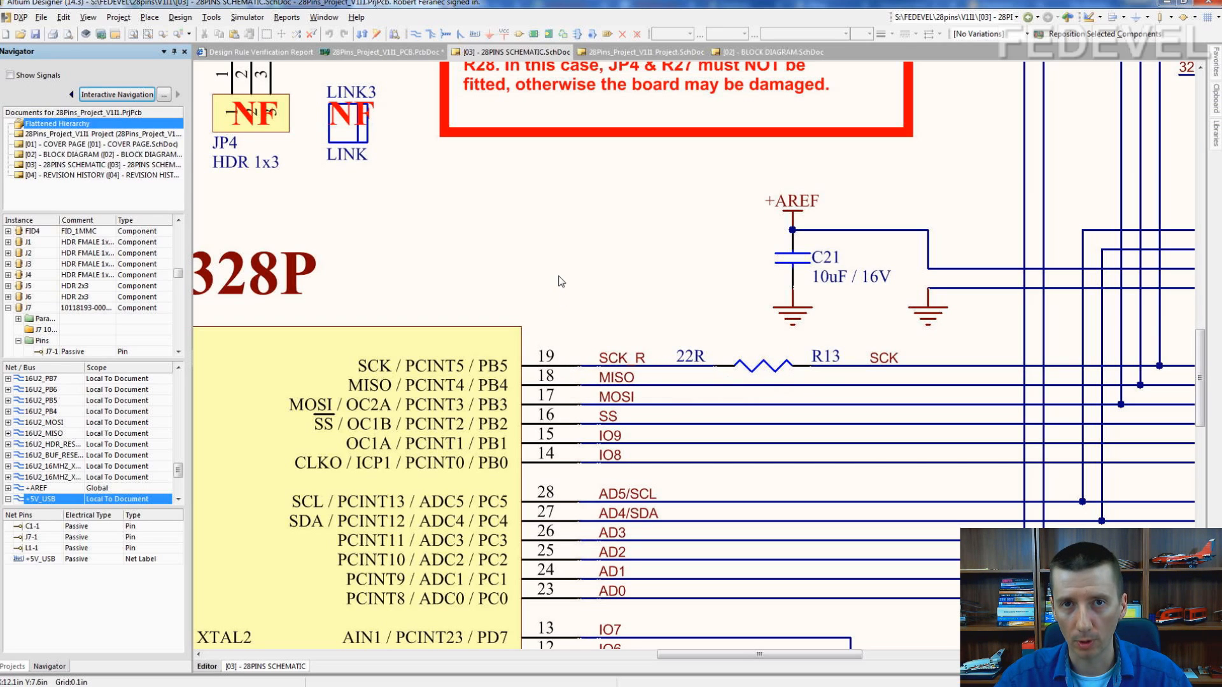
right_click_drag(700, 284, 549, 276)
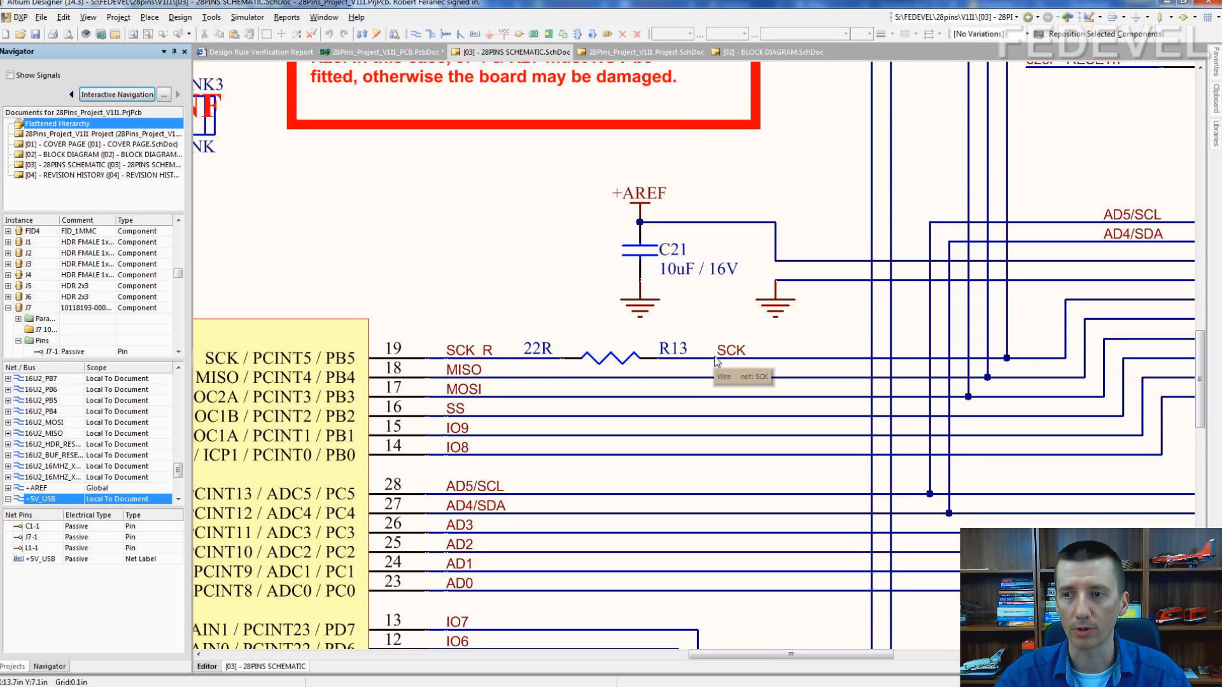
Select the SCK wire after R13 and trace its route to header J4, then examine the pin 19 side
left_click(689, 359)
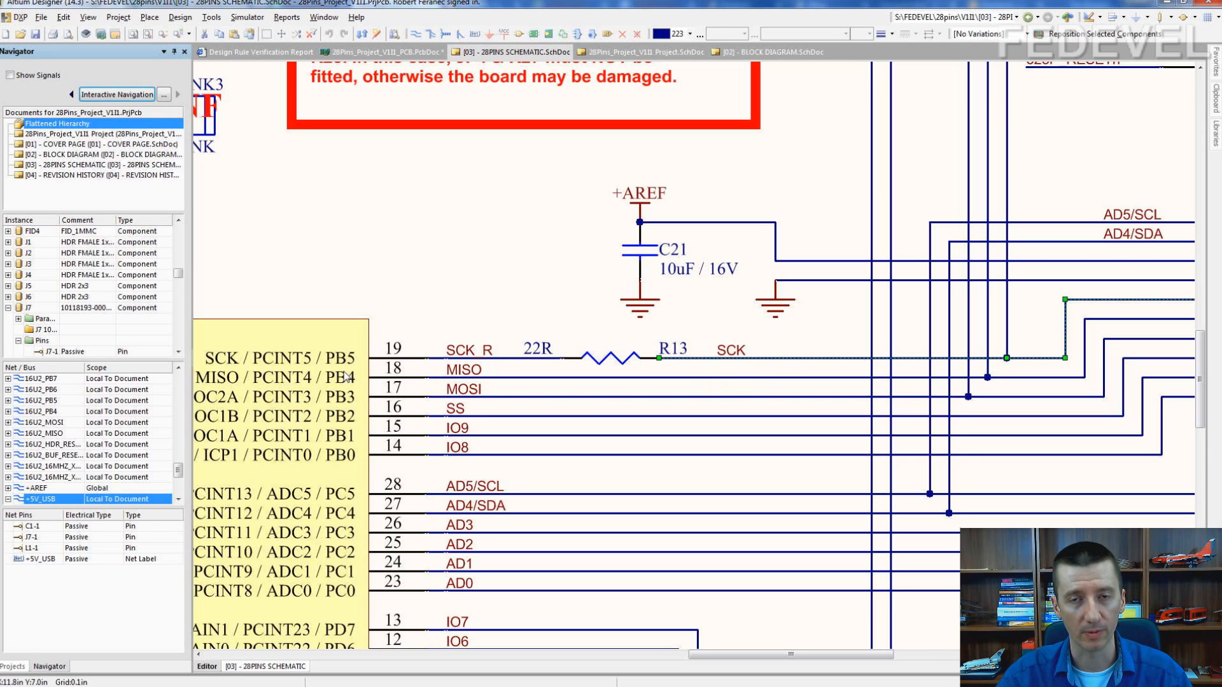
scroll(346, 377, "down", 2, "ctrl")
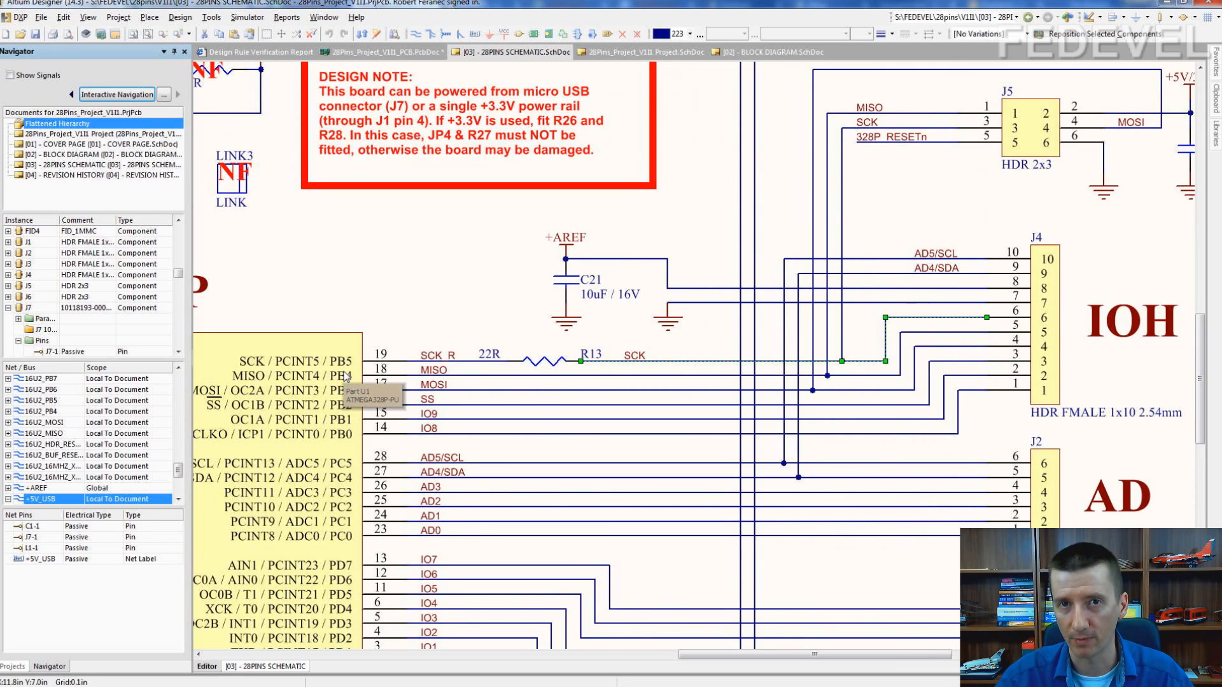
scroll(345, 377, "up", 2, "ctrl")
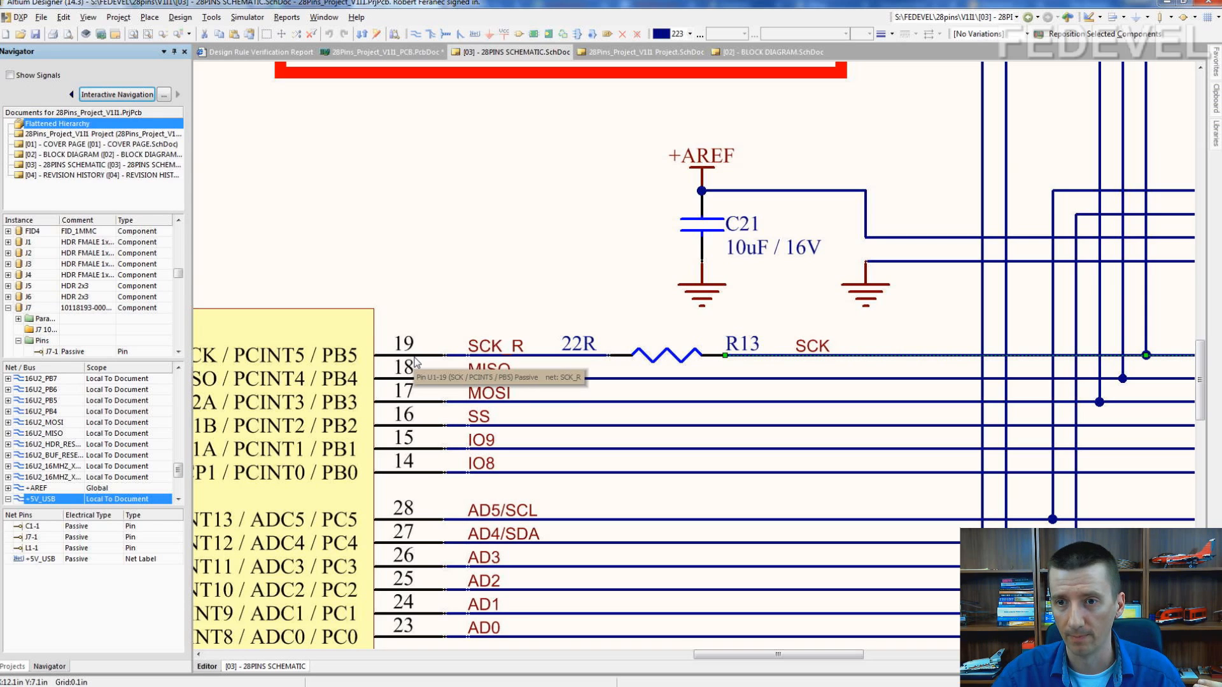
scroll(446, 221, "down", 1, "ctrl")
right_click_drag(445, 221, 358, 252)
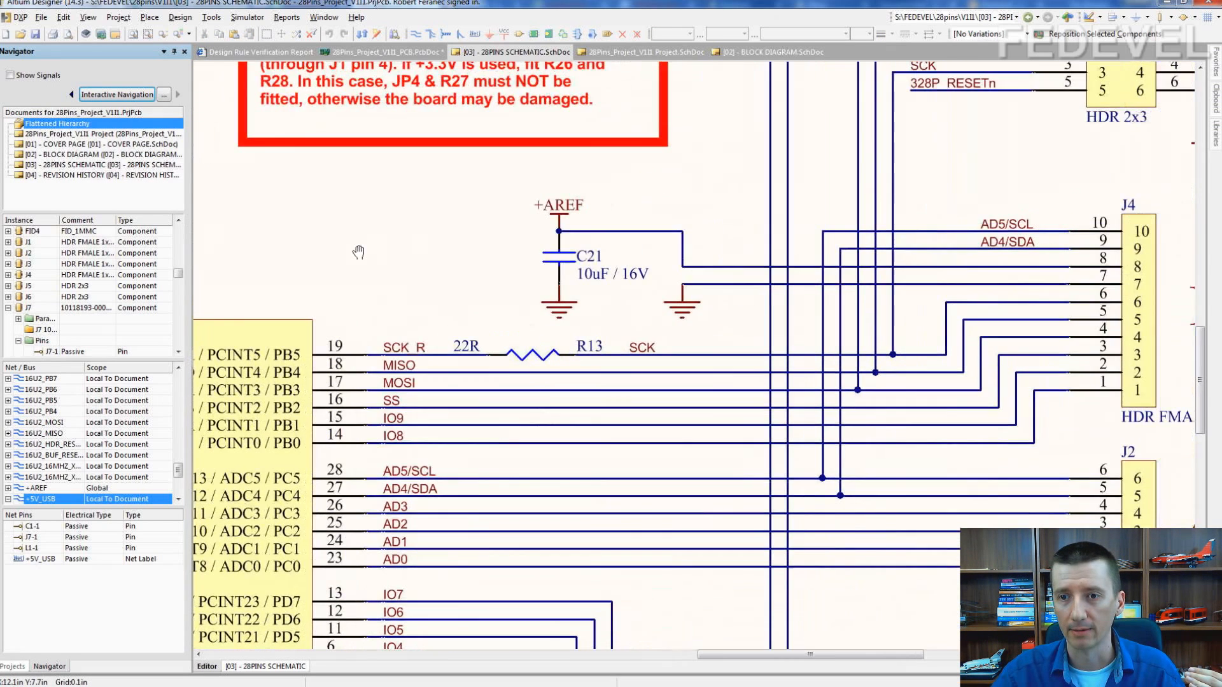
scroll(736, 371, "up", 2, "ctrl")
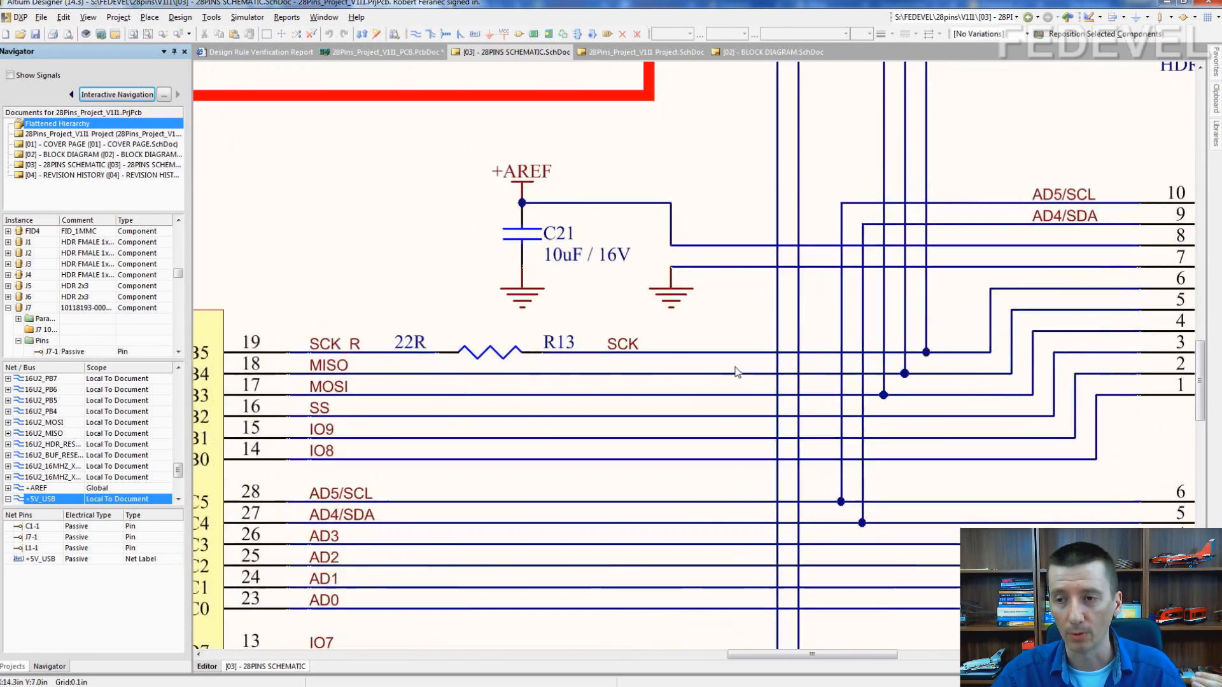
Select the SCK wire again, then resistor R13 itself, to examine the series termination, and clear the selection
left_click(666, 346)
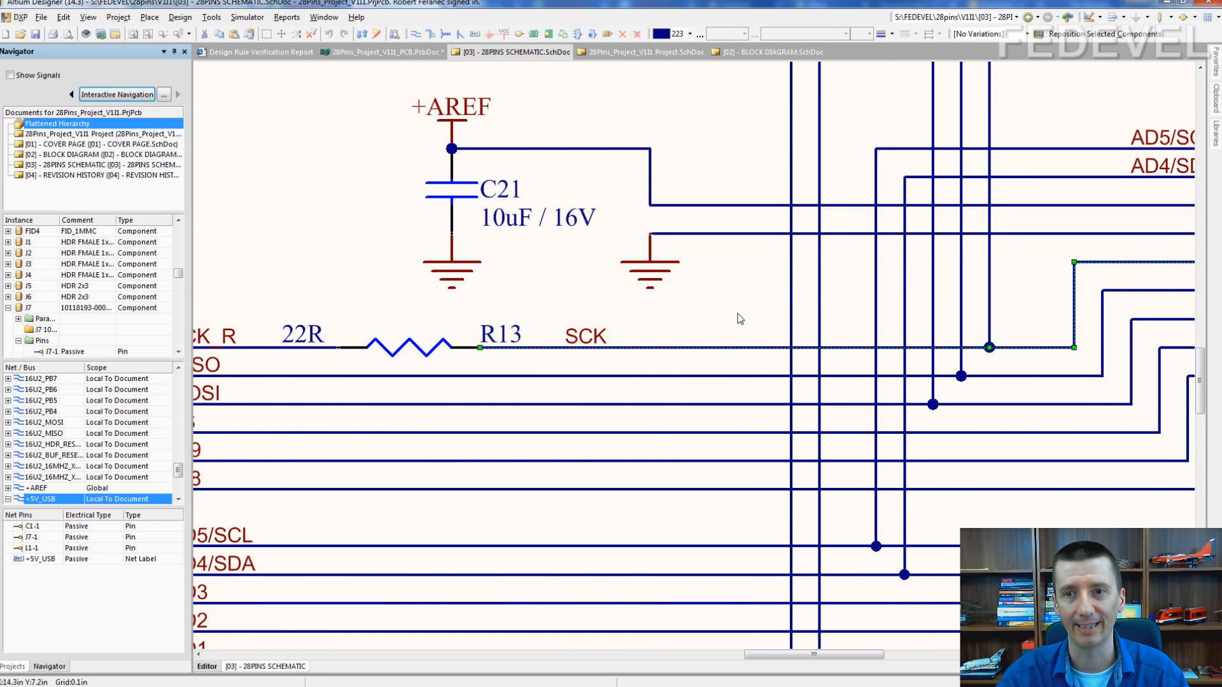
scroll(663, 304, "down", 1, "ctrl")
right_click_drag(396, 289, 579, 318)
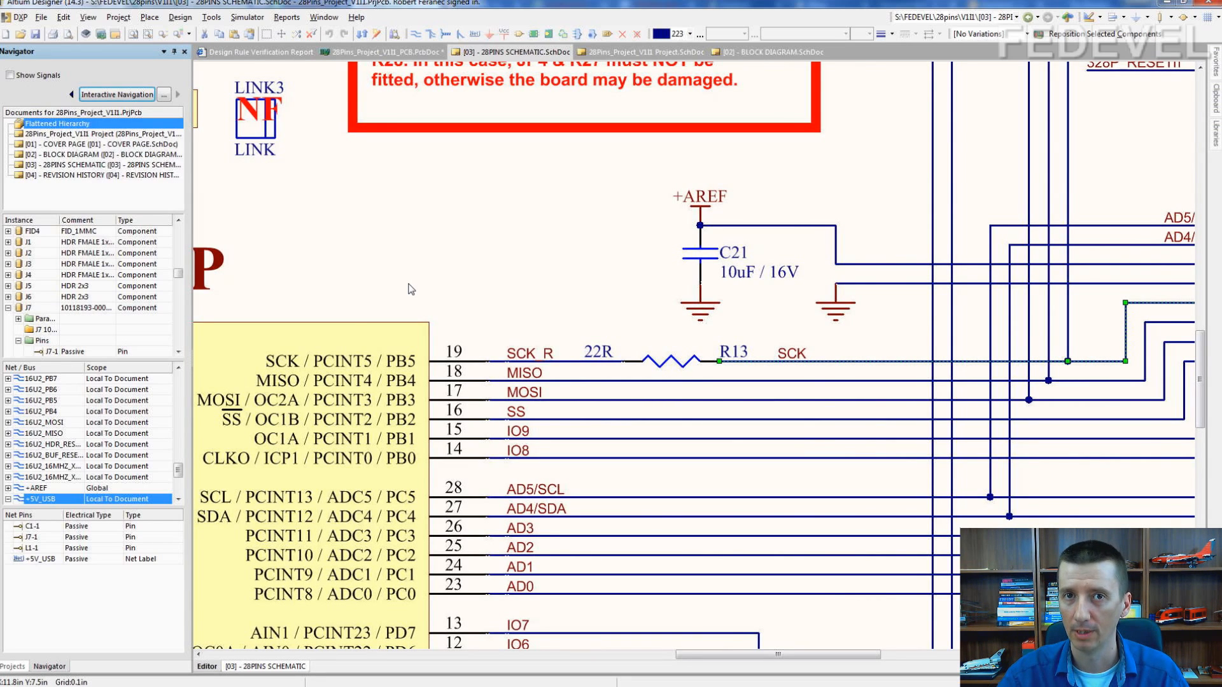
left_click(669, 362)
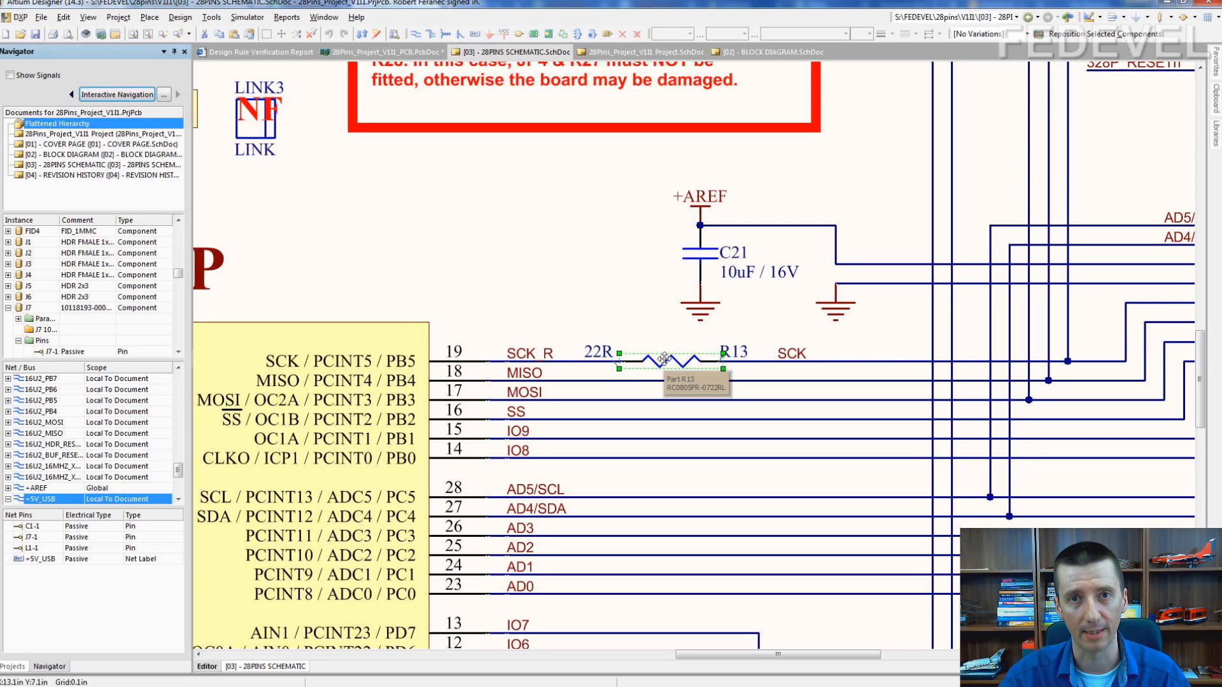
left_click(563, 284)
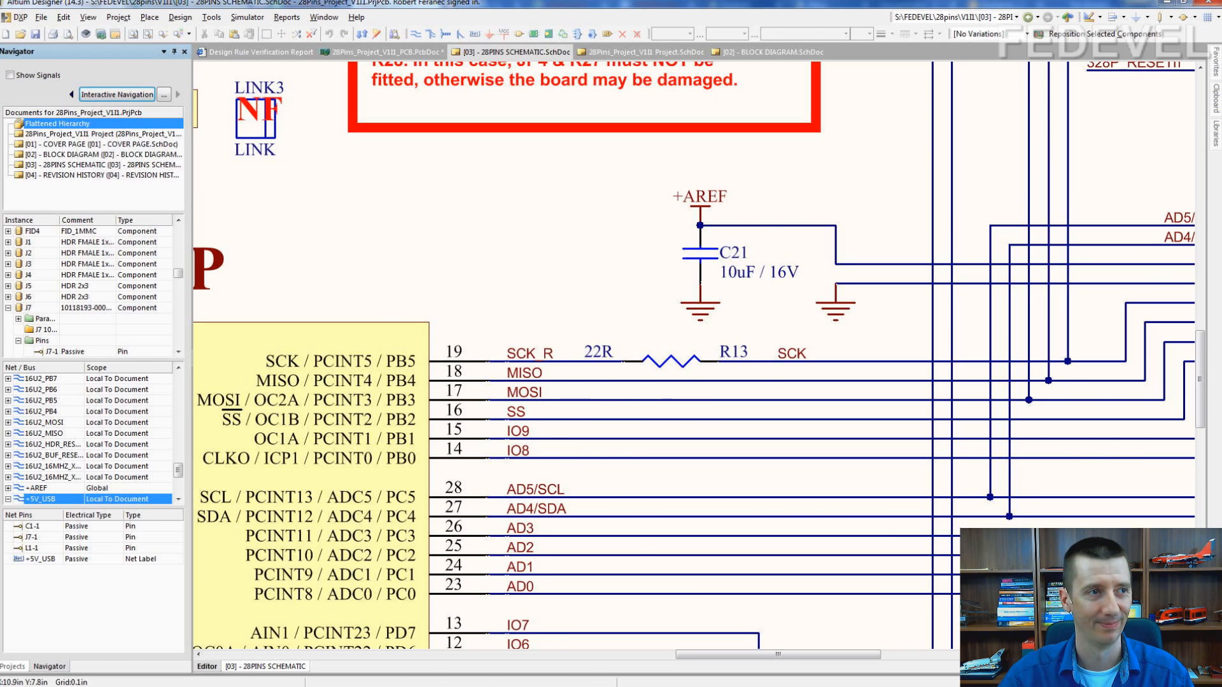
Switch to the ATmega328P datasheet in Adobe Reader and highlight the 328P part name and its operating voltage range
key("alt+Tab")
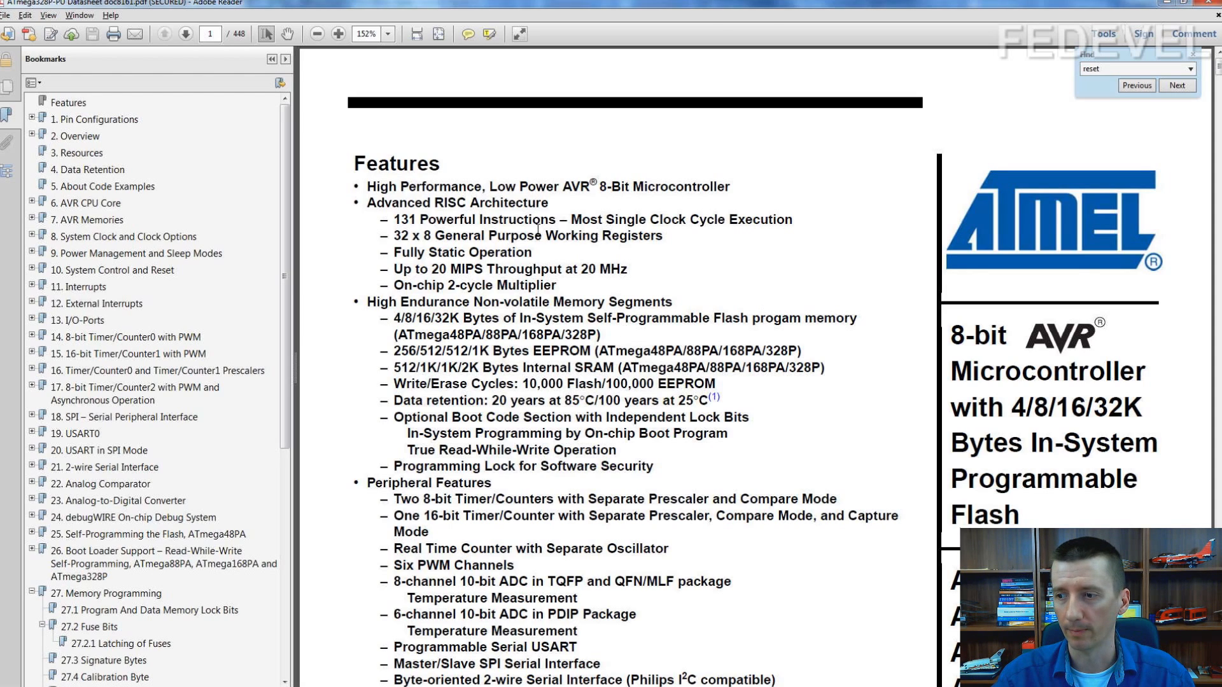
scroll(538, 231, "down", 10)
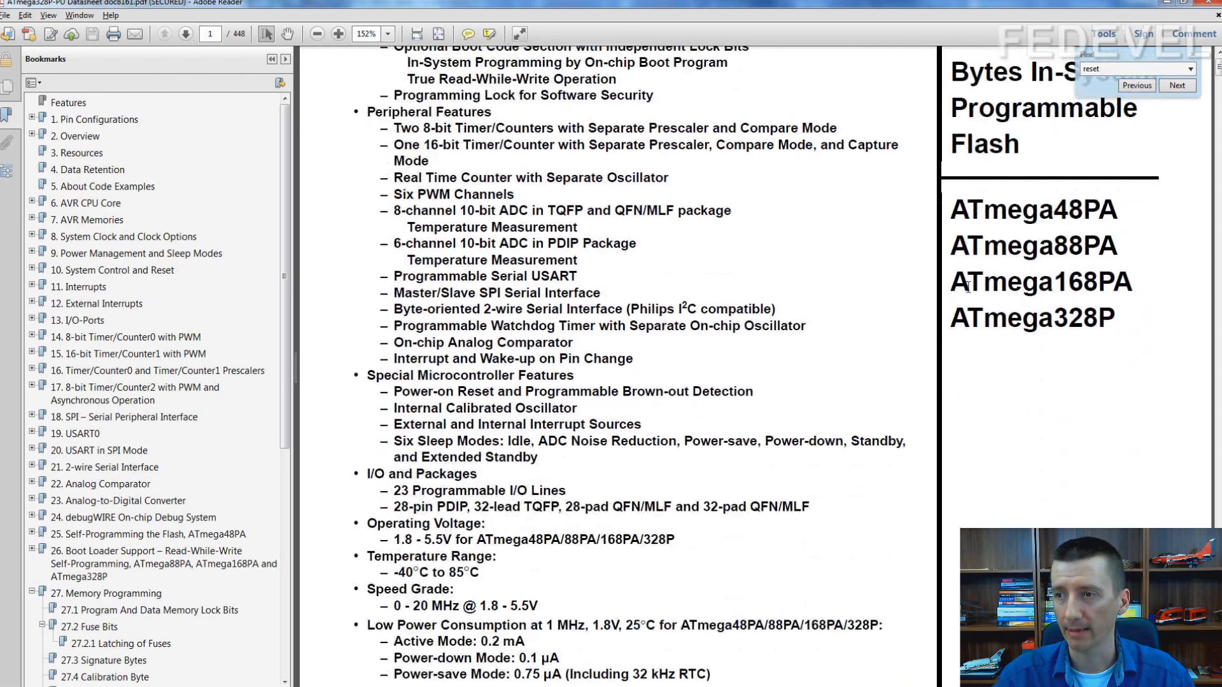
left_click_drag(950, 285, 1108, 318)
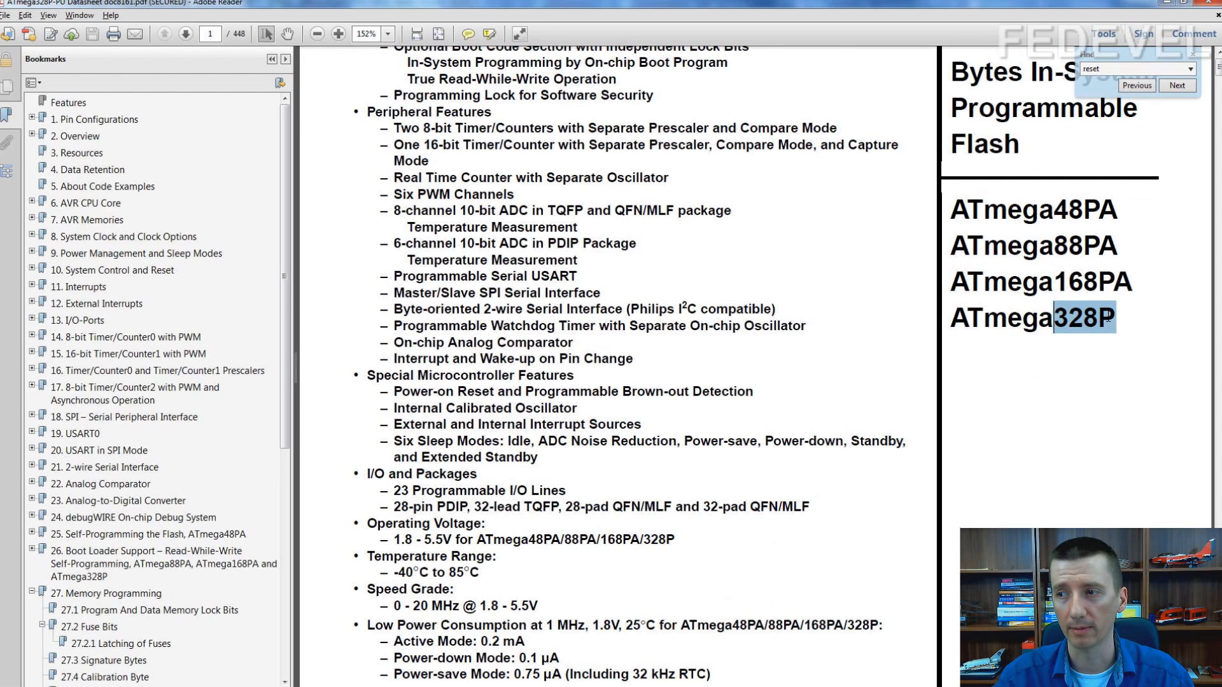
scroll(906, 287, "down", 3)
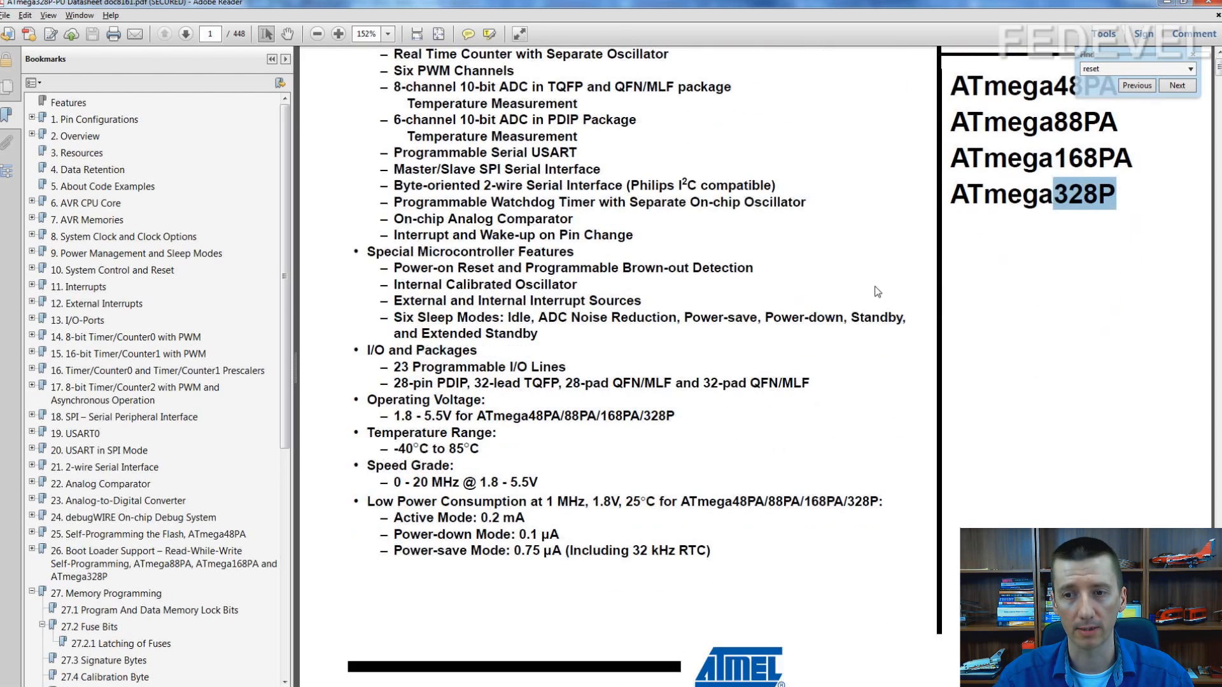
left_click_drag(368, 399, 487, 402)
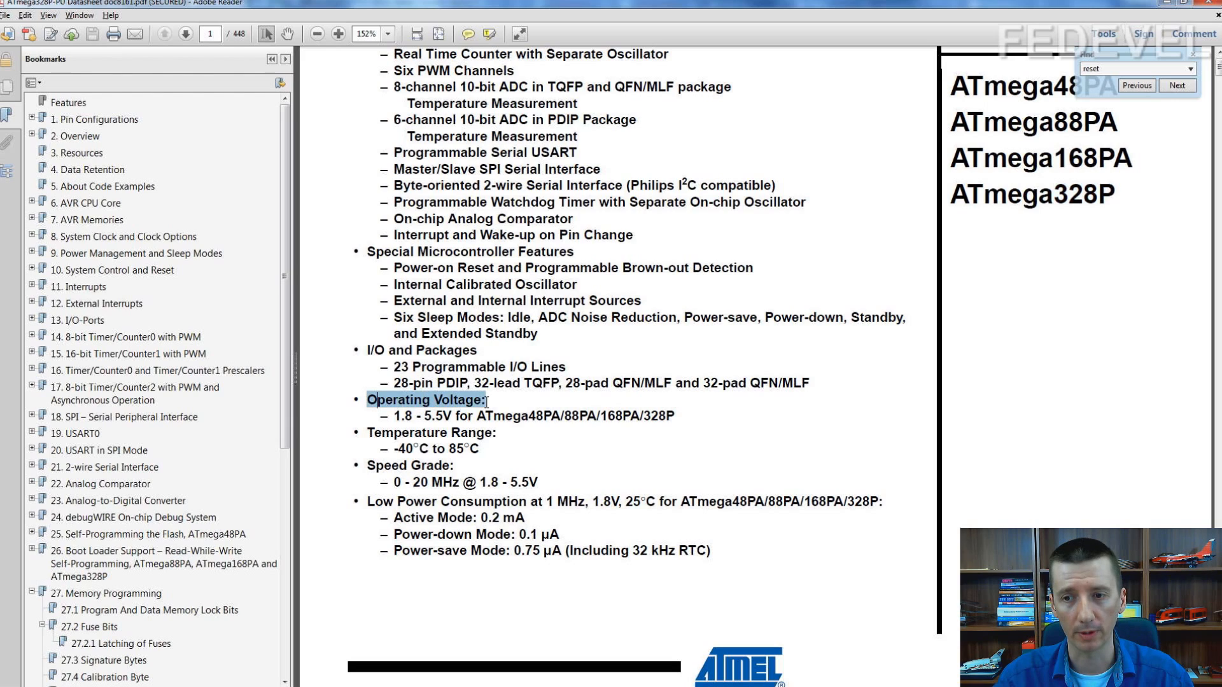
left_click_drag(392, 417, 429, 417)
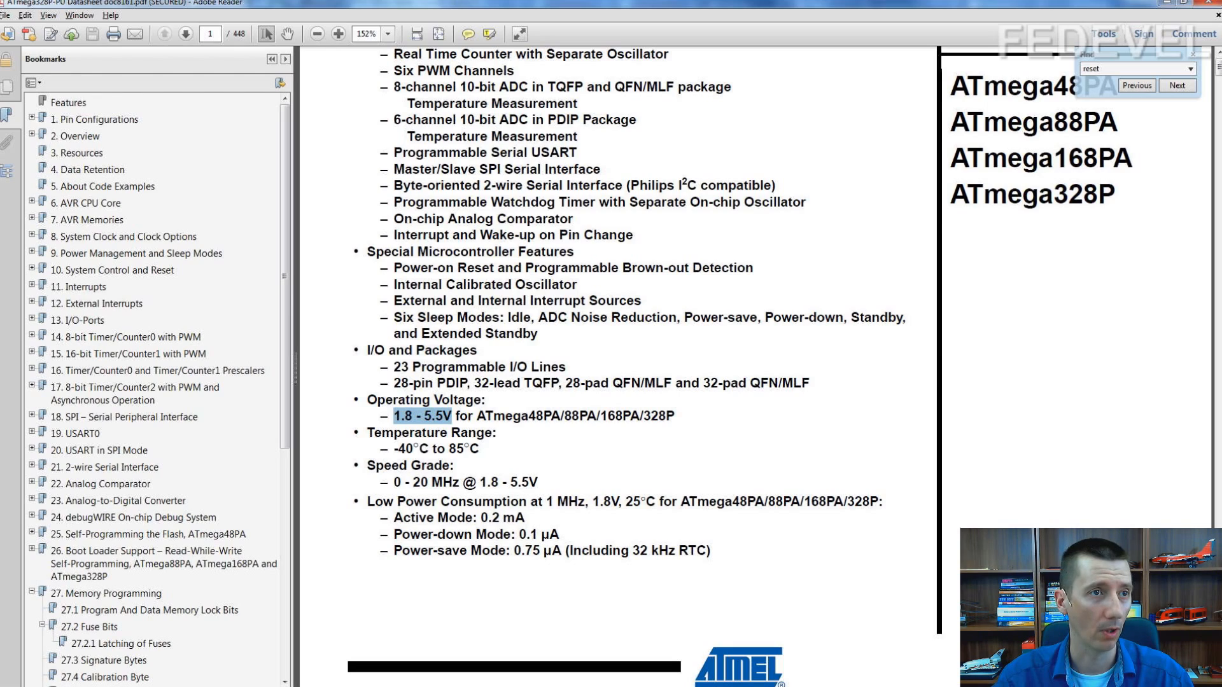
Switch to the ATmega16U2 datasheet and highlight the ATmega16U2 part name and its operating voltage range
key("alt+Tab")
scroll(693, 205, "down", 6)
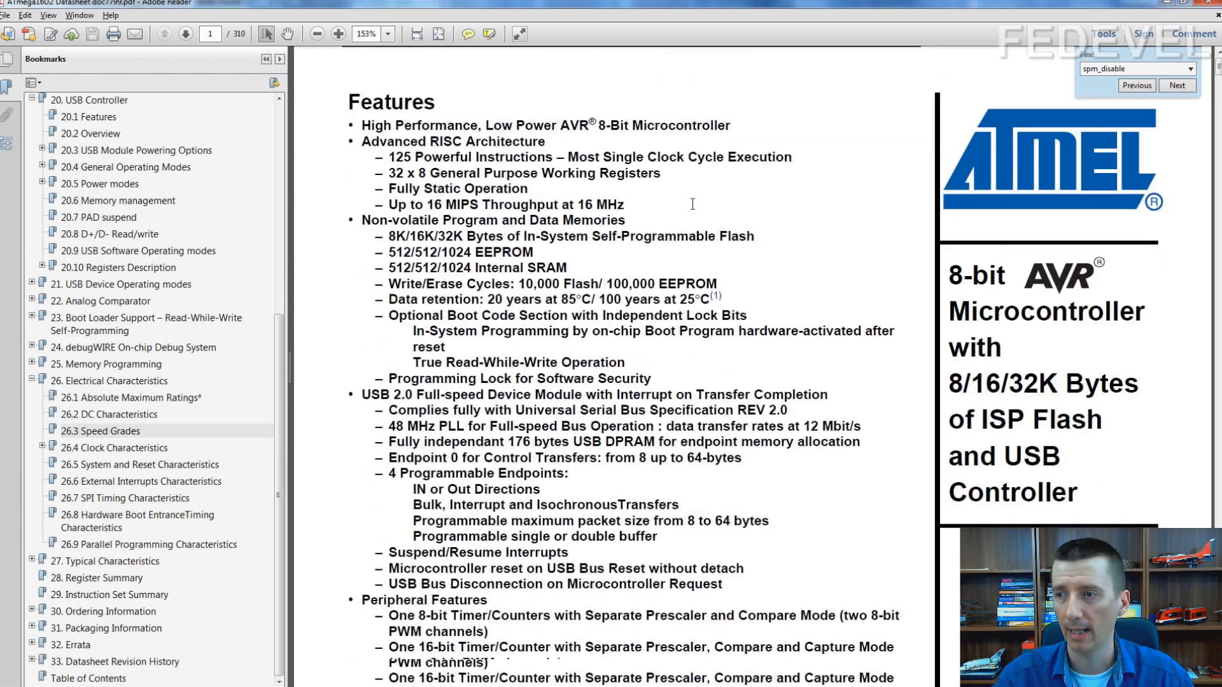
scroll(693, 210, "down", 2)
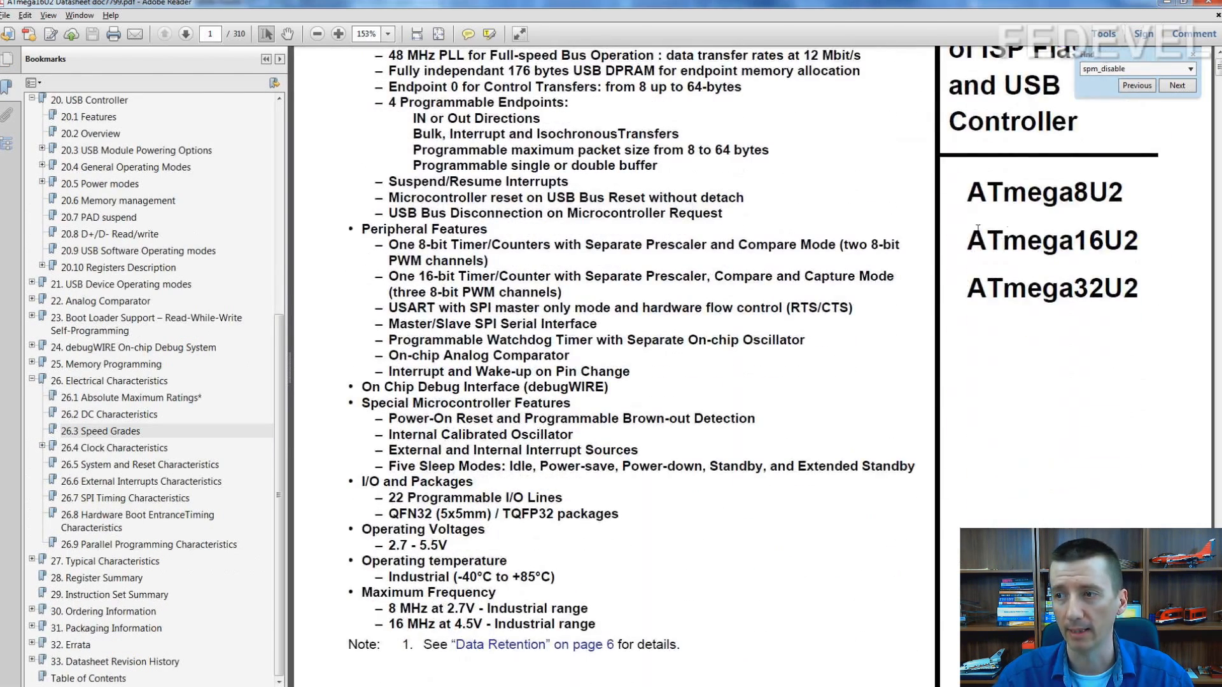
left_click_drag(977, 229, 1088, 242)
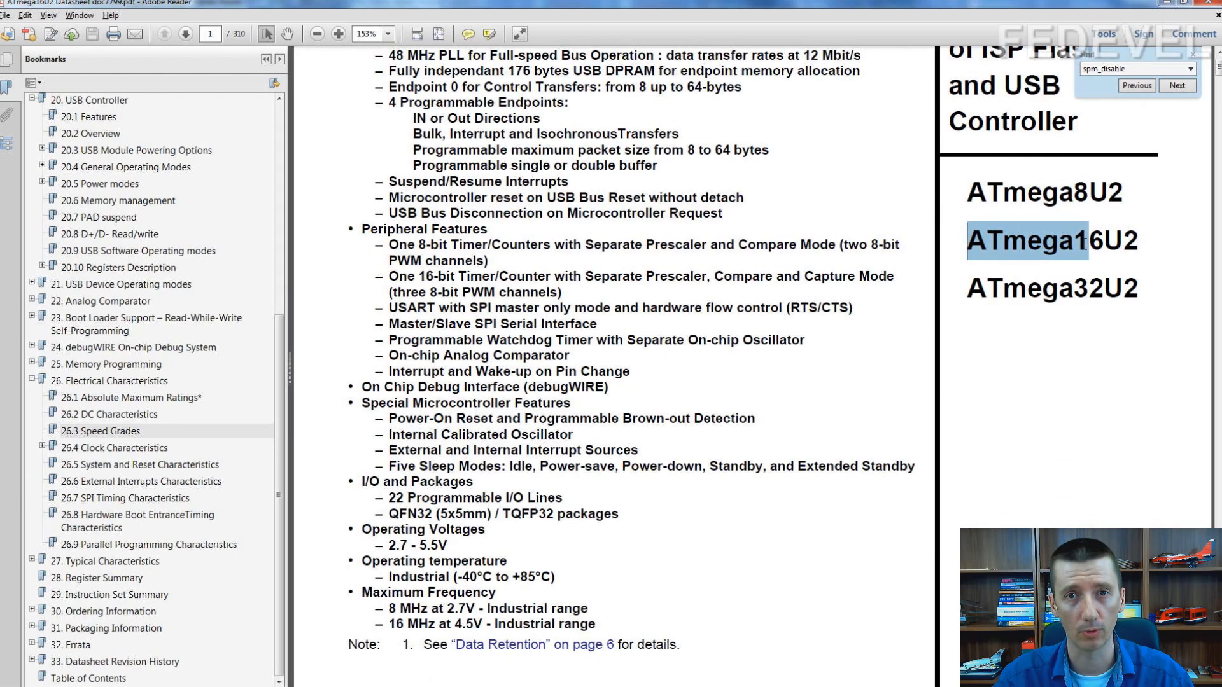
scroll(670, 232, "down", 2)
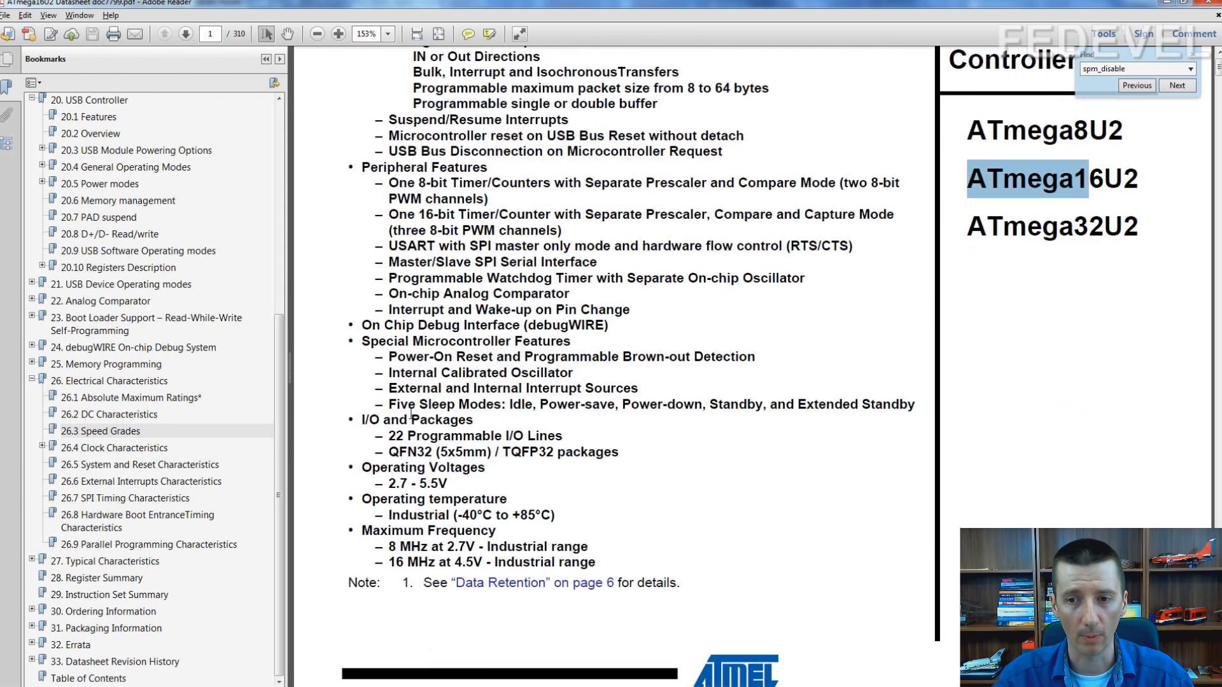
left_click_drag(379, 461, 444, 485)
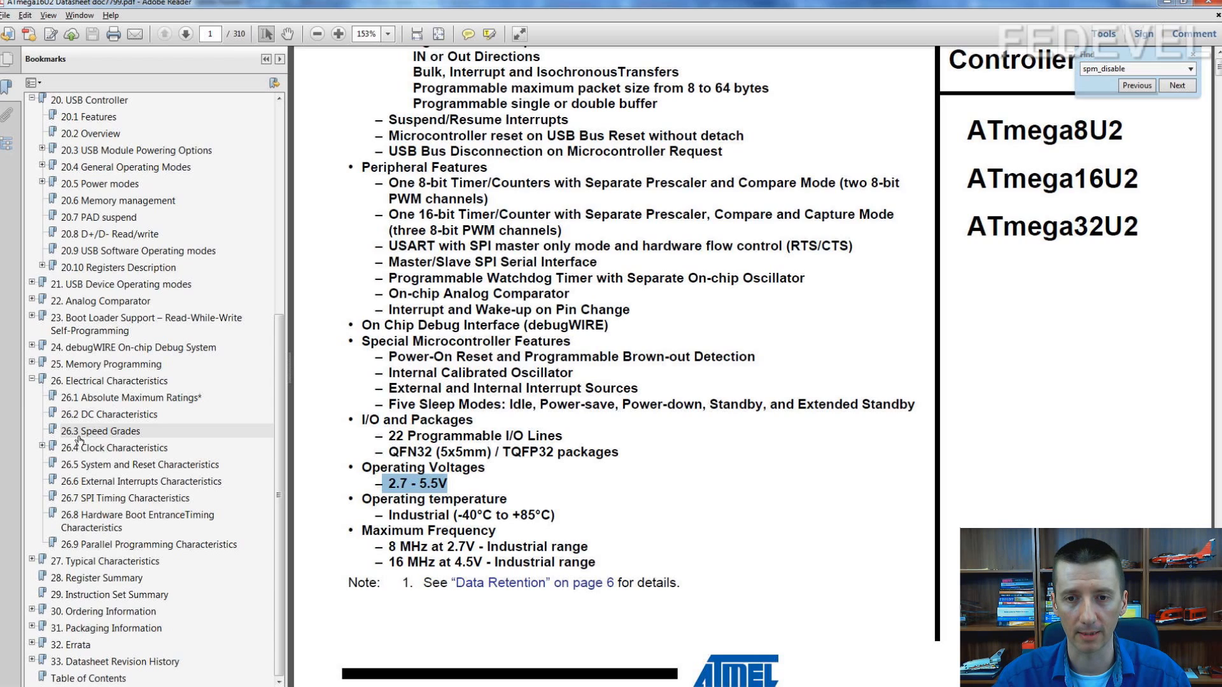
Open section 26.3 Speed Grades of the ATmega16U2 datasheet and highlight 5.5V, 16 MHz, 2.7V and 8 MHz in Figure 26-1
left_click(103, 433)
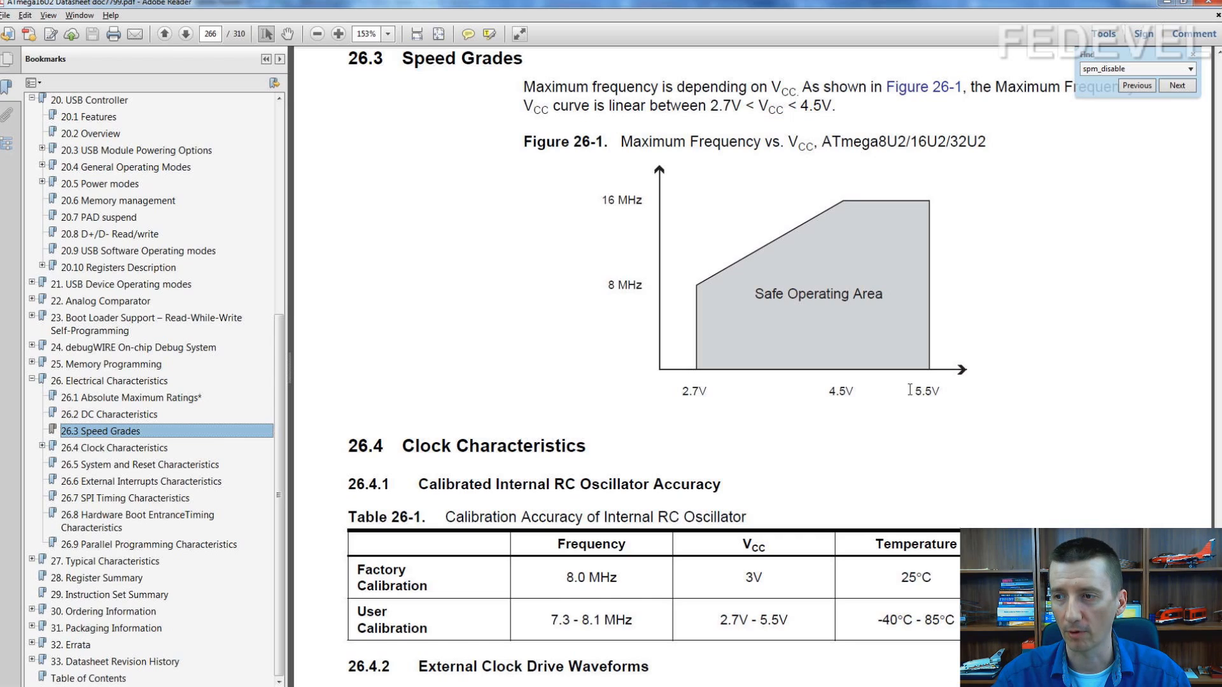
left_click_drag(909, 389, 941, 392)
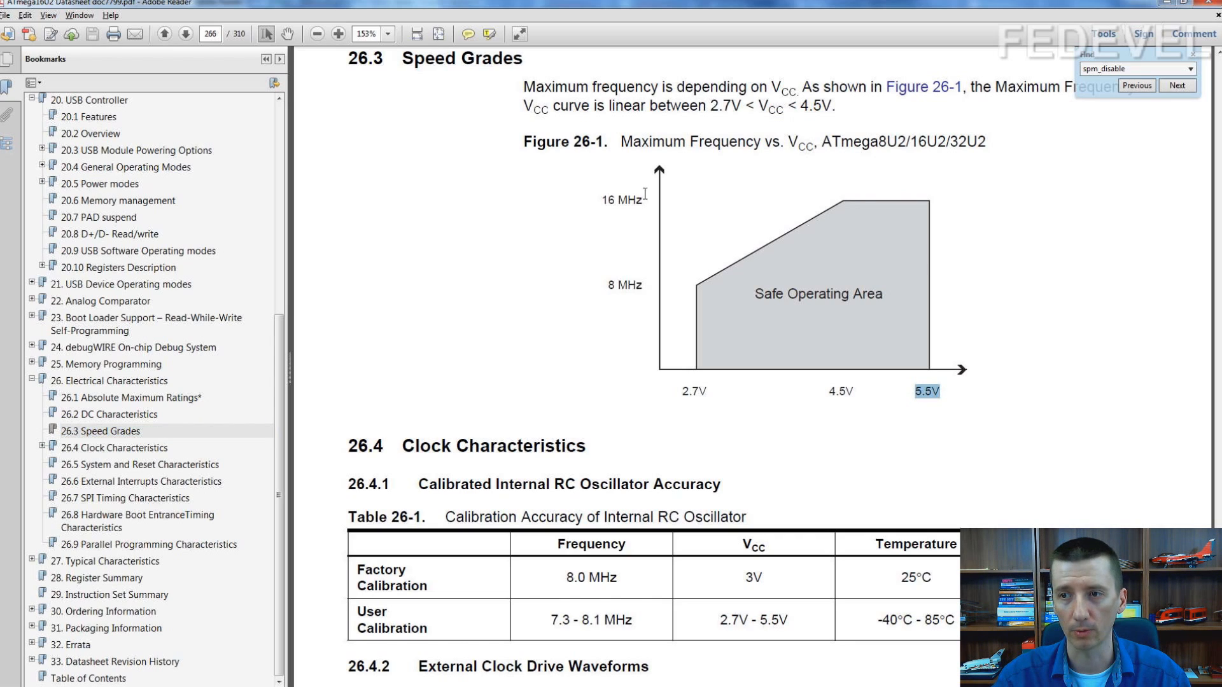
left_click_drag(601, 201, 628, 201)
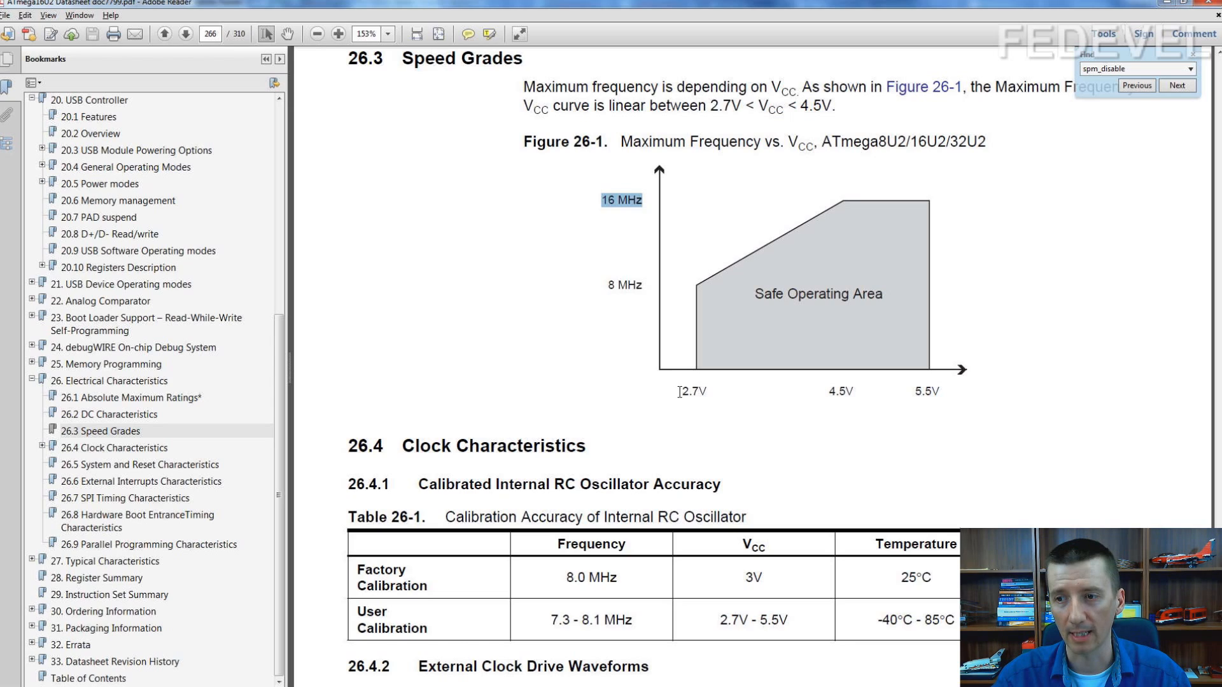
left_click_drag(681, 392, 698, 392)
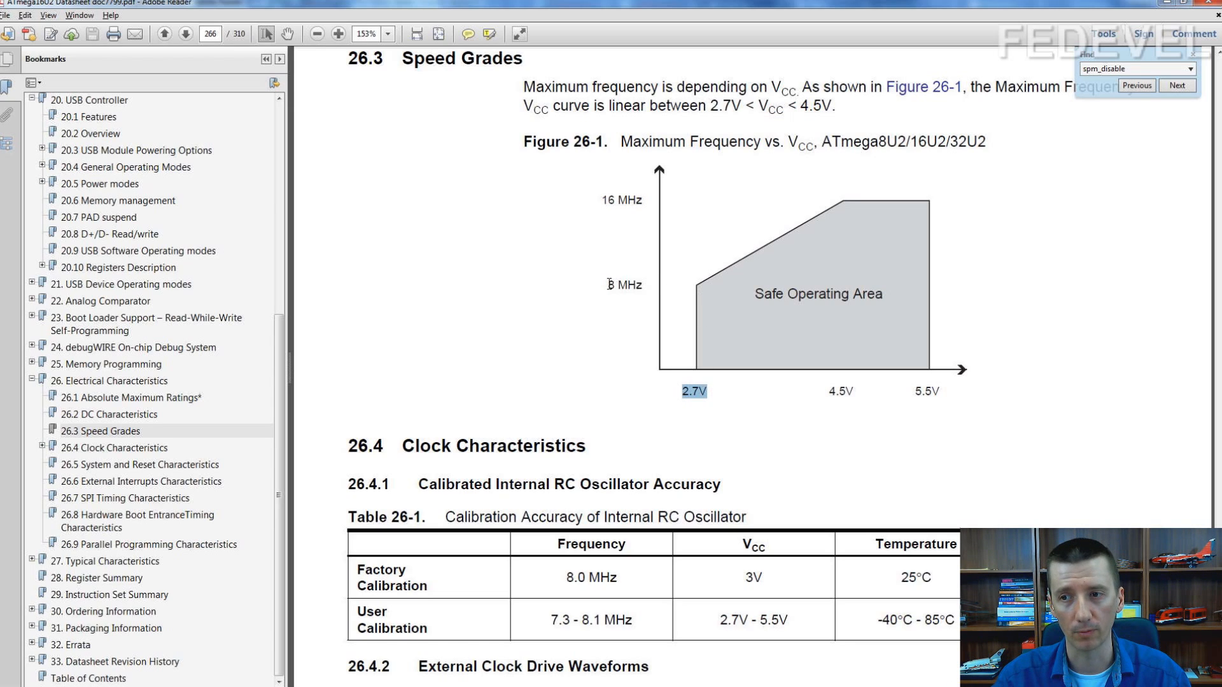
left_click_drag(608, 285, 624, 287)
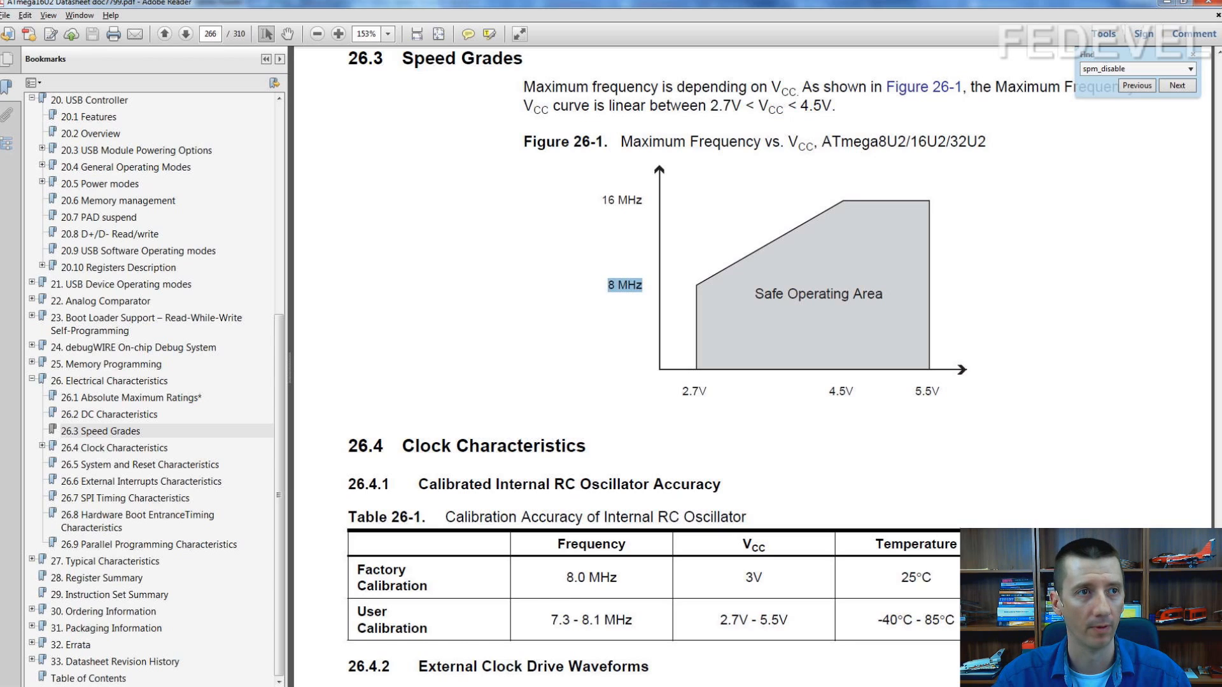
Switch to the ATmega328P datasheet, open section 28.3 Speed Grades and highlight 5.5V, 2.7V and 10 MHz in Figure 28-1
key("alt+Tab")
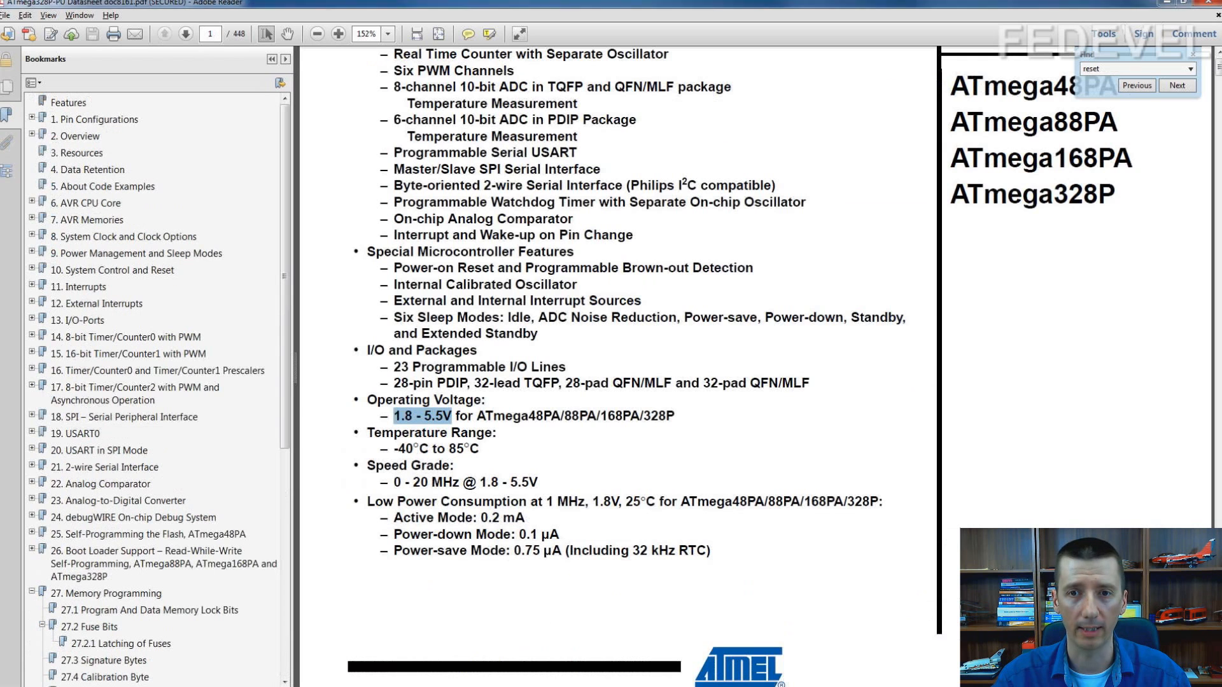
left_click_drag(285, 389, 283, 633)
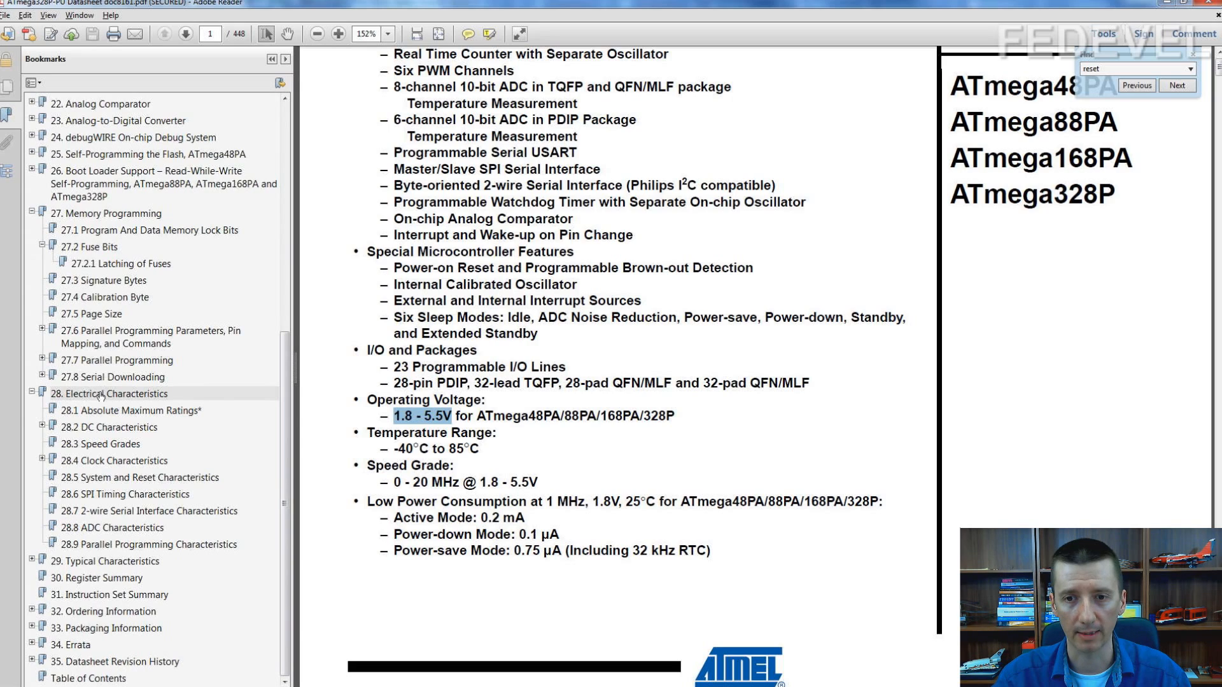
left_click(94, 444)
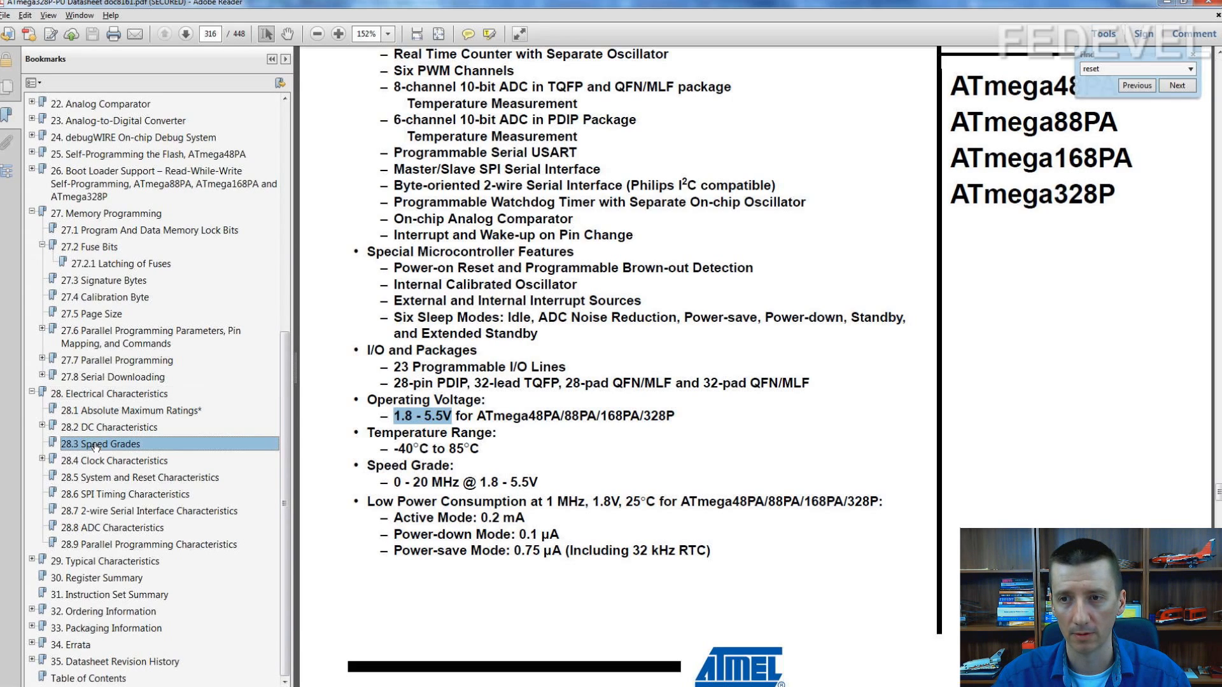
scroll(663, 384, "down", 1)
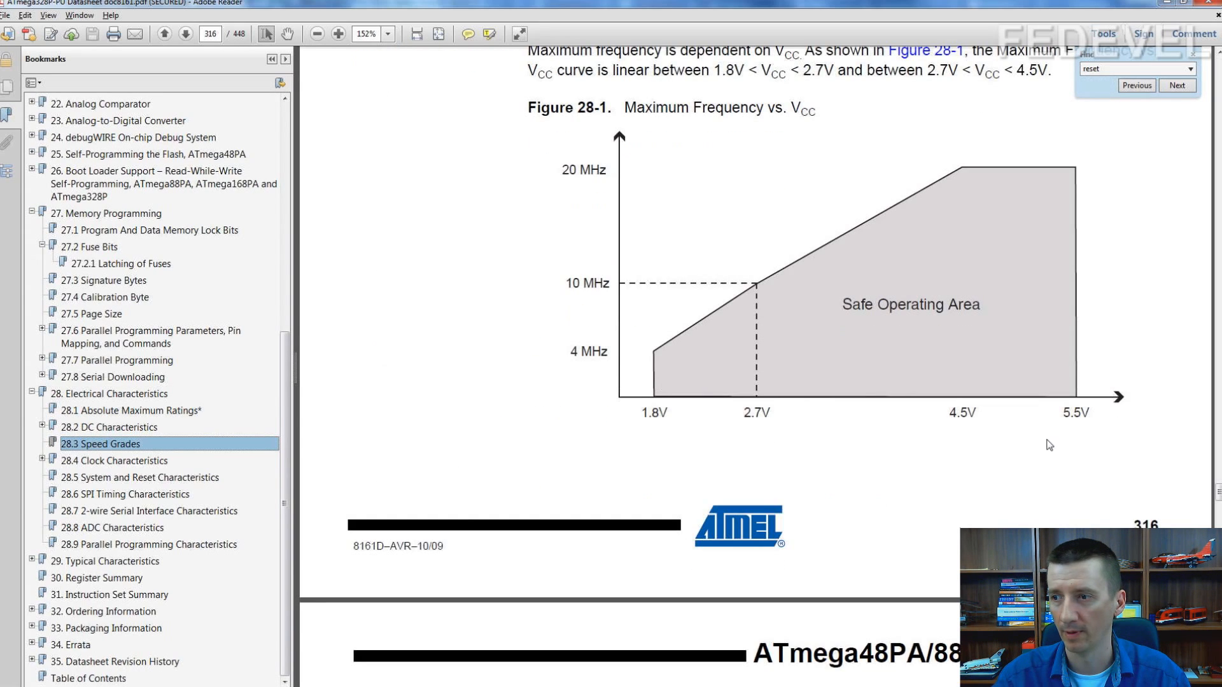
left_click_drag(1058, 412, 1092, 410)
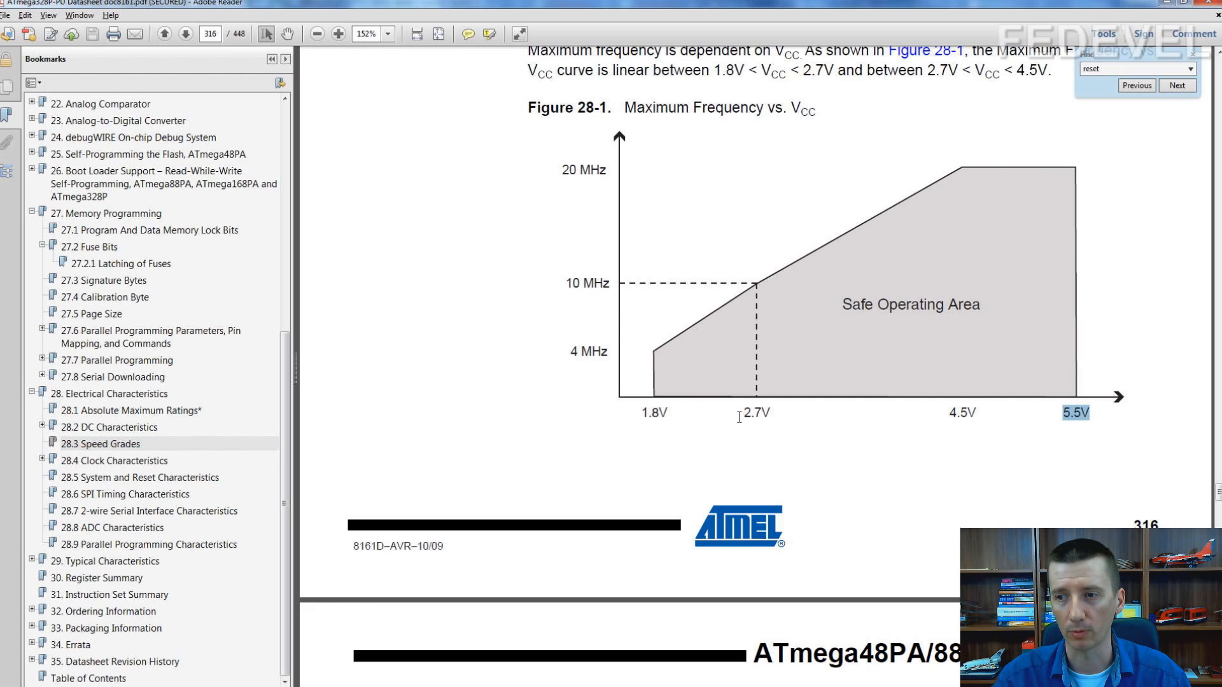
left_click_drag(741, 414, 771, 415)
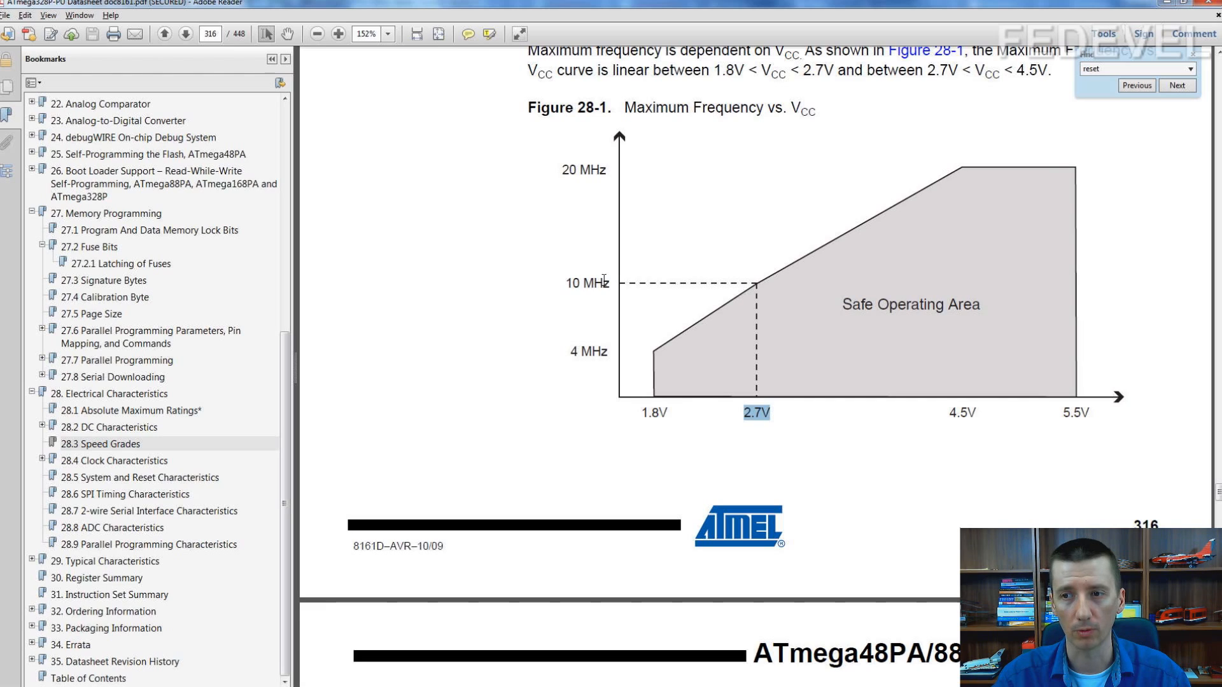
left_click_drag(565, 282, 603, 289)
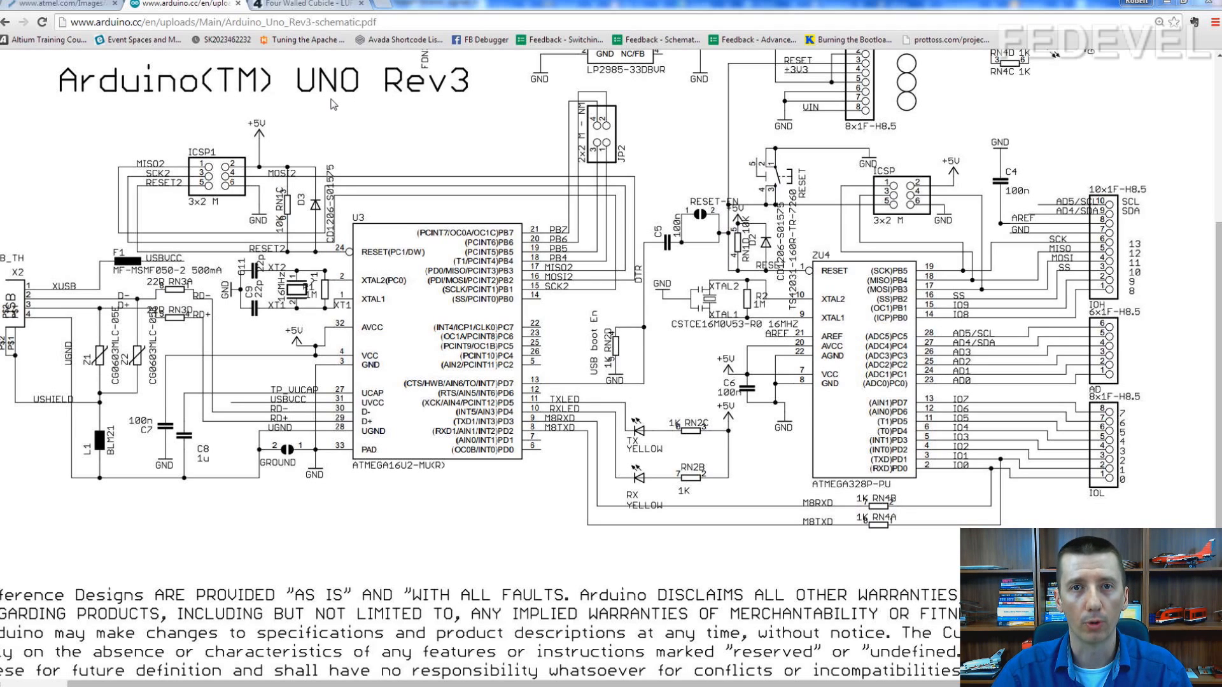
Examine the Arduino Uno schematic's ICSP1 header, review the LUFA page's bundled projects and downloads, and return to the schematic
scroll(814, 163, "down", 1)
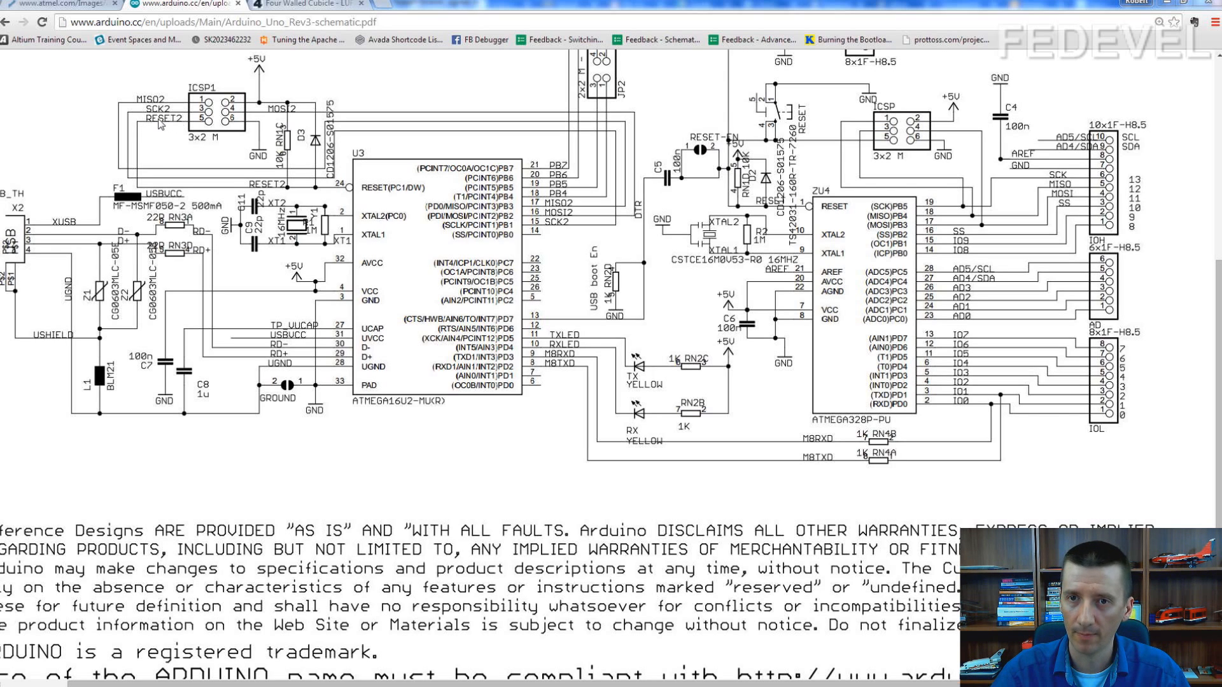
left_click(315, 5)
scroll(320, 217, "up", 15)
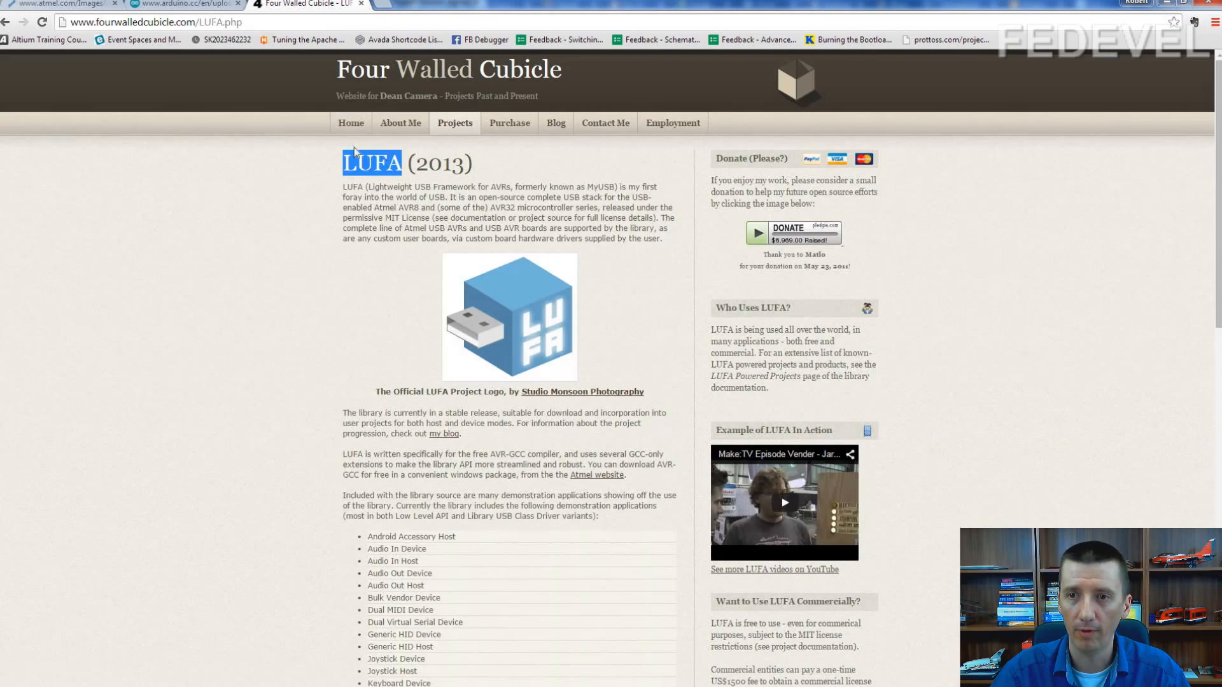
scroll(370, 165, "down", 12)
scroll(370, 164, "down", 1)
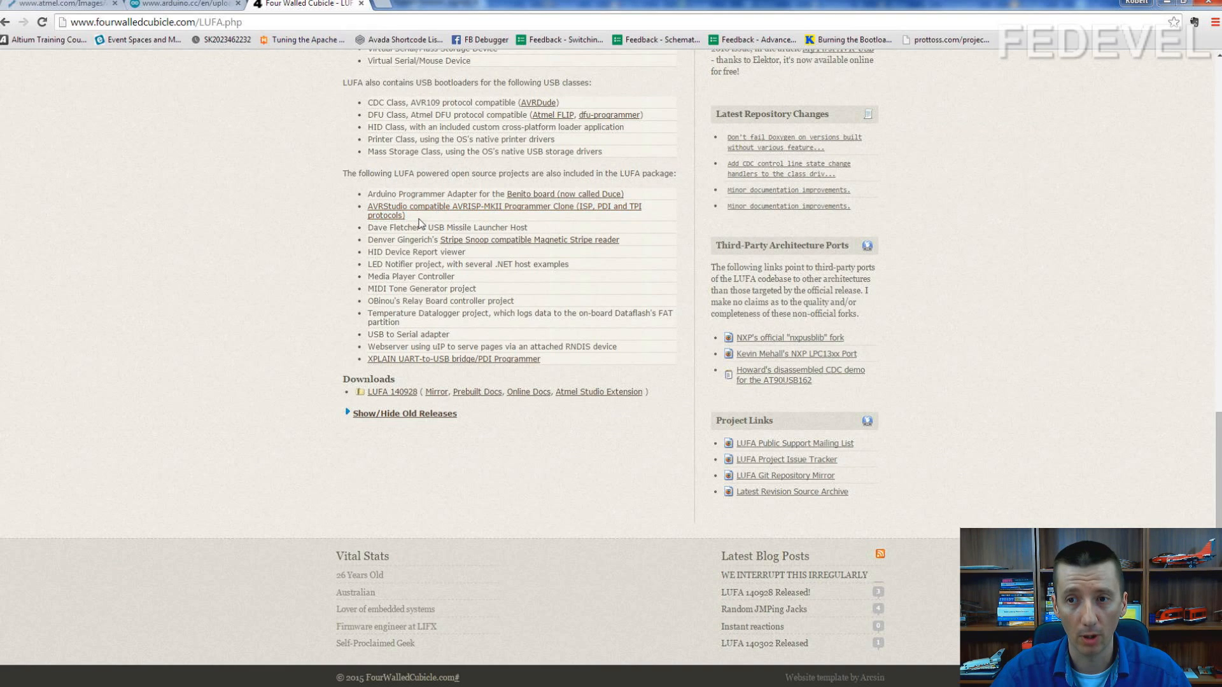
left_click(176, 6)
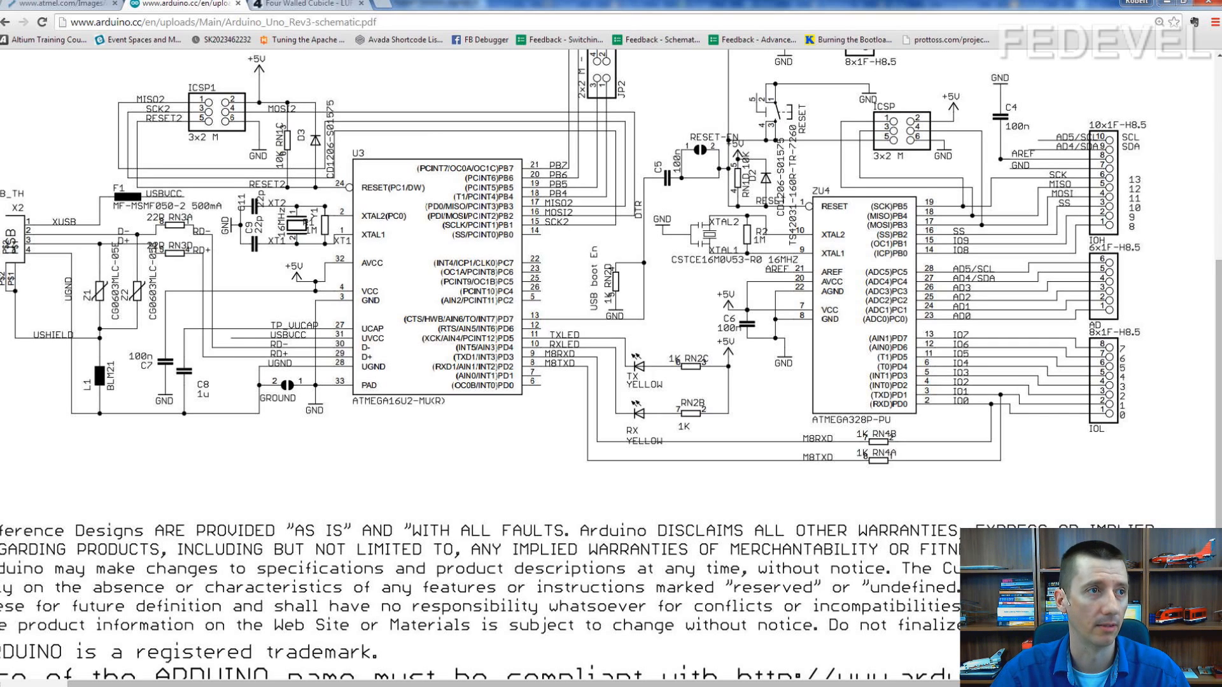
Switch to the 28PINS schematic in Altium Designer and trace the 328P_RESETn net from ICSP header J5 with Interactive Navigation
key("alt+Tab")
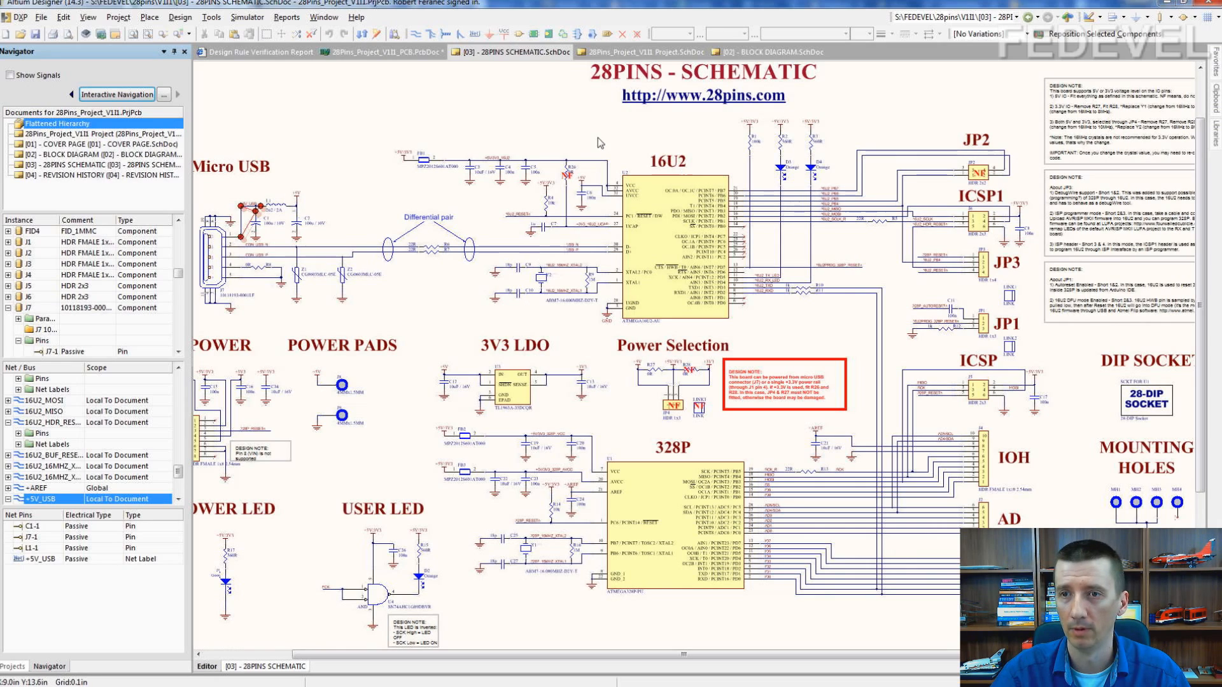
right_click_drag(799, 321, 685, 181)
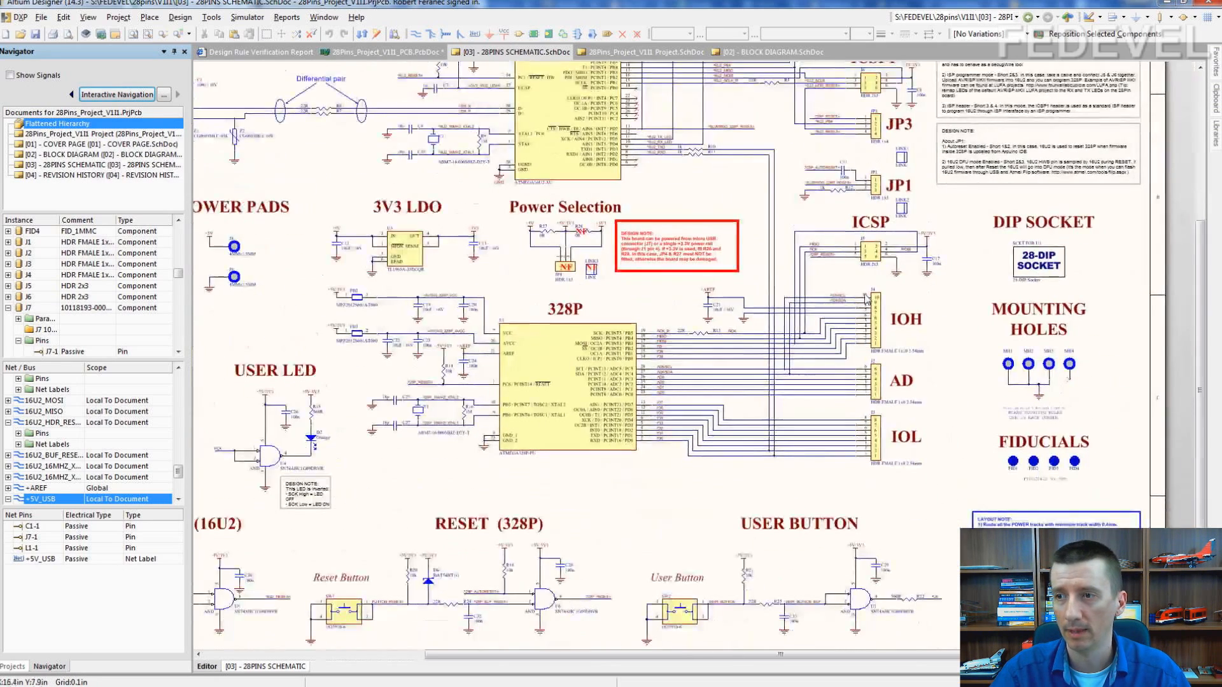
scroll(864, 290, "up", 3, "ctrl")
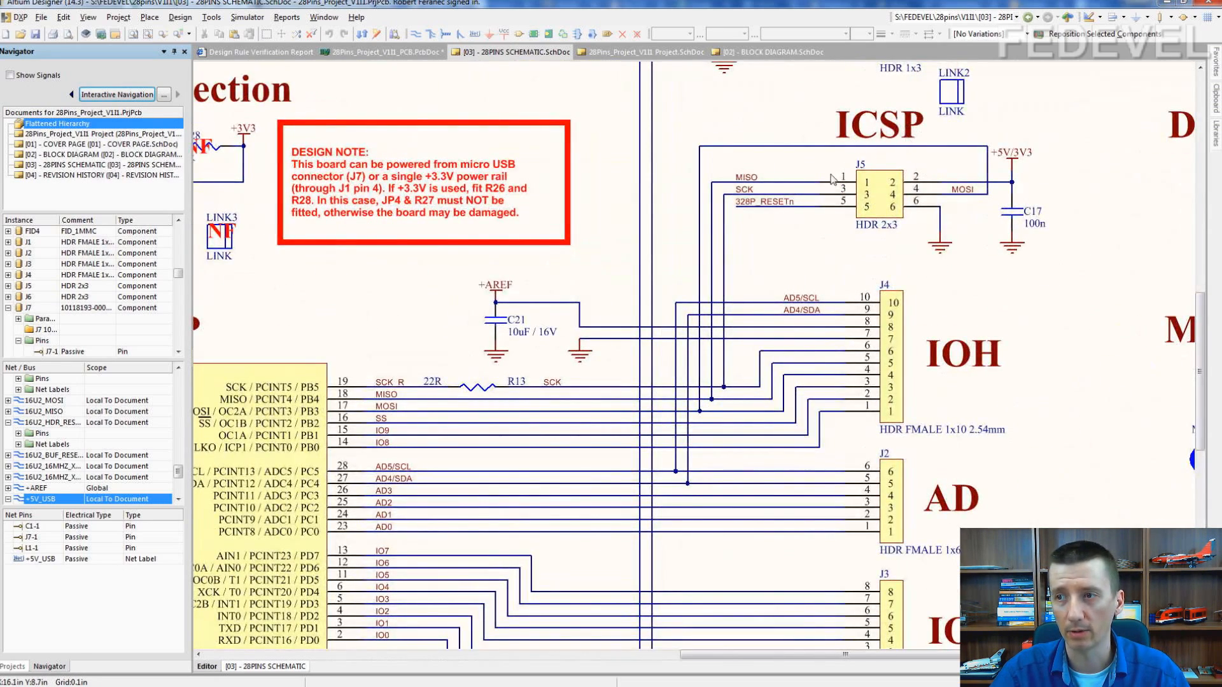
right_click_drag(275, 244, 378, 261)
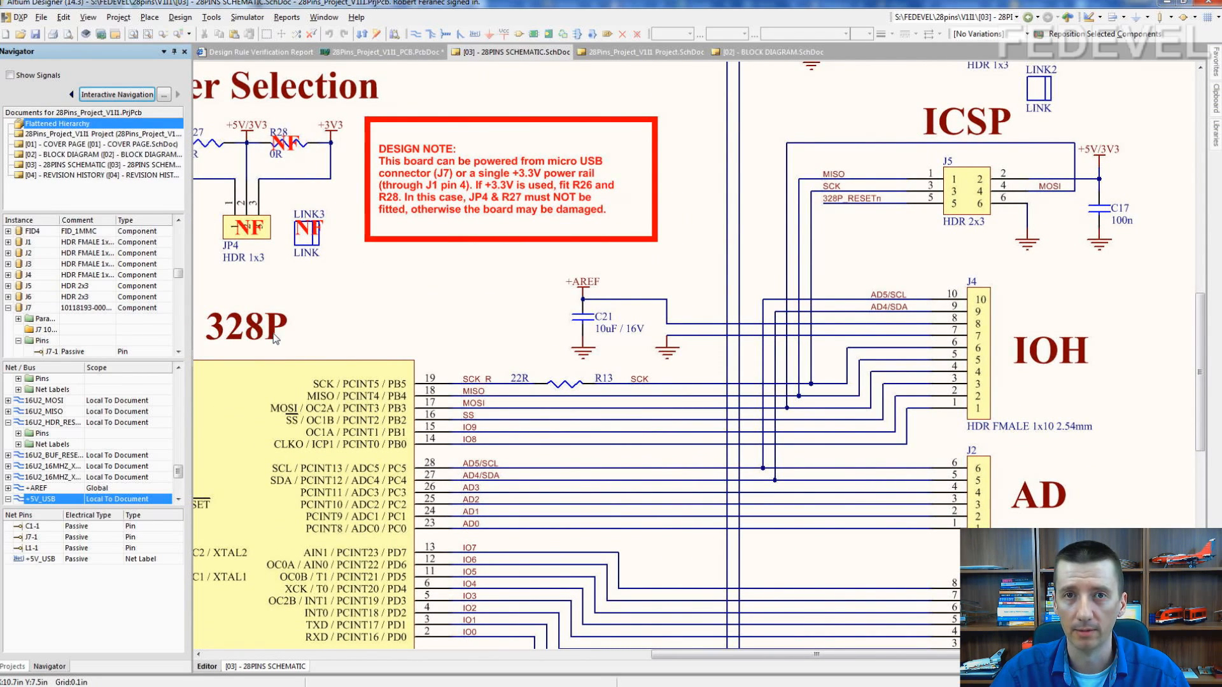
left_click(114, 95)
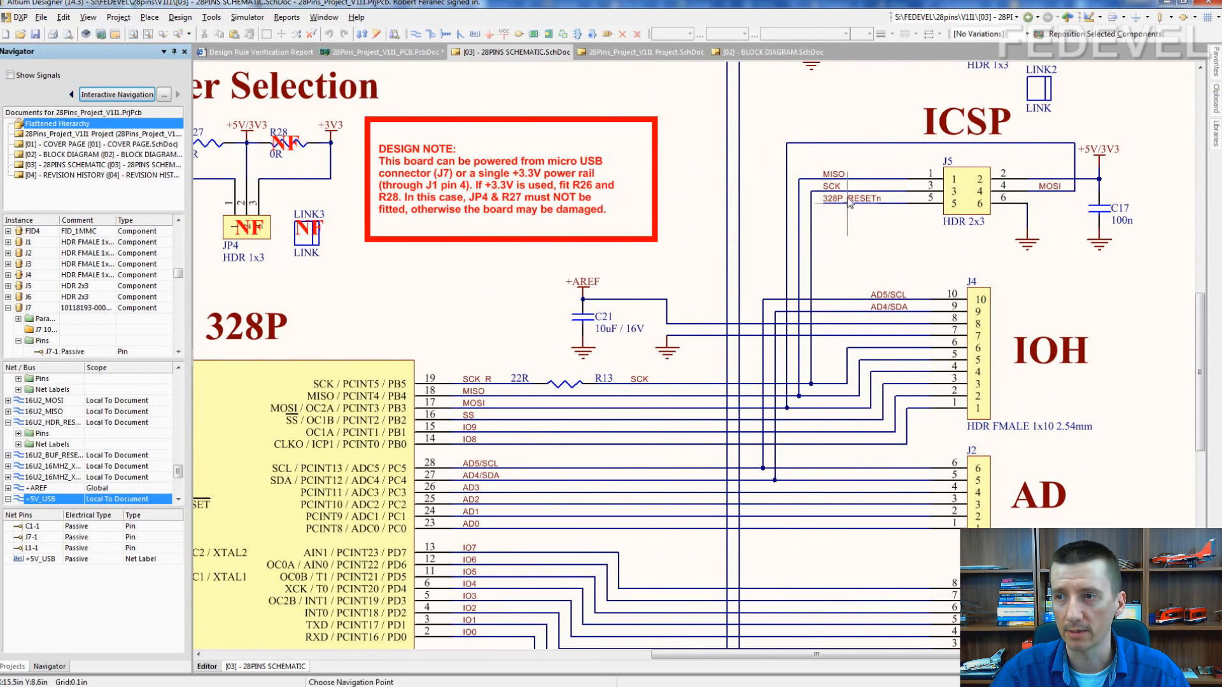
left_click(853, 198)
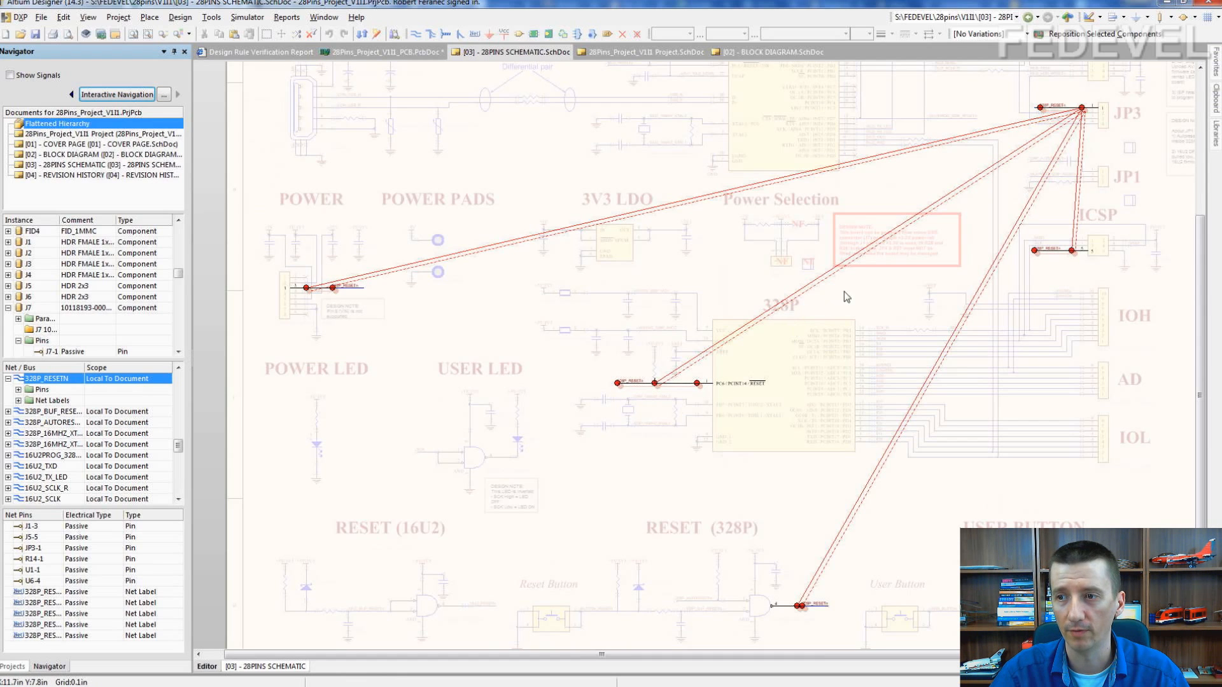
Follow the 328P_RESETn net to header JP3, clear the highlight mask and examine the wiring between JP3, ICSP1 and the 16U2
right_click_drag(809, 332, 605, 458)
scroll(845, 222, "up", 5, "ctrl")
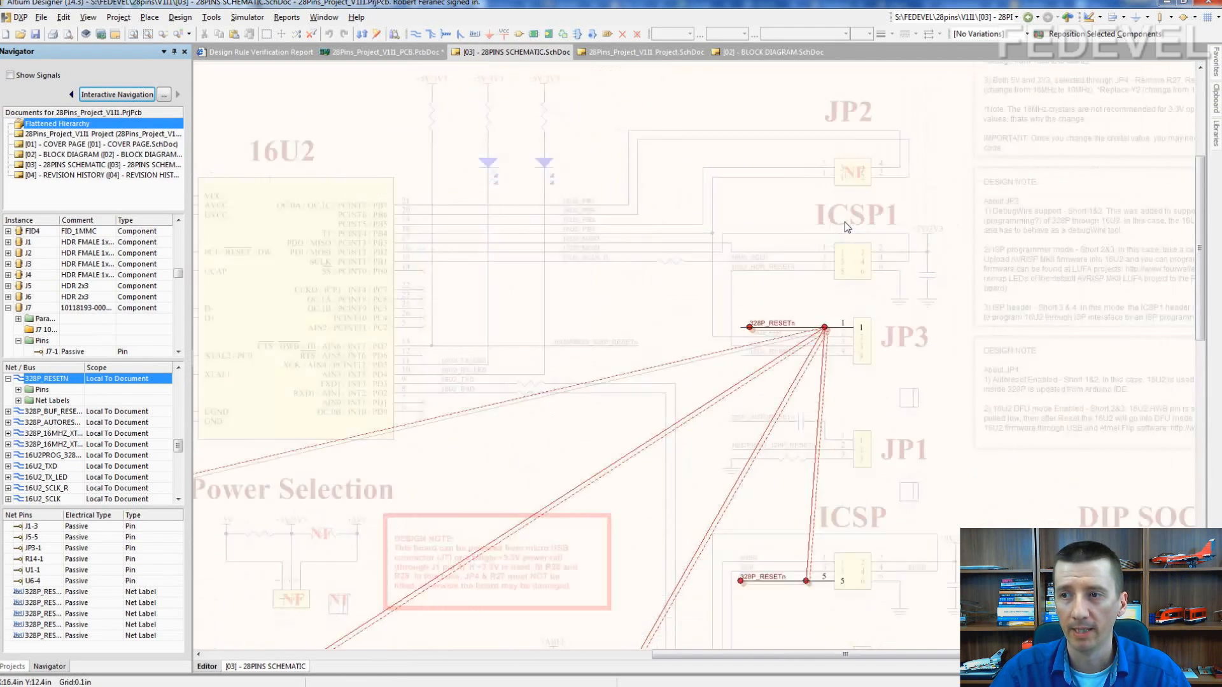
key("shift+c")
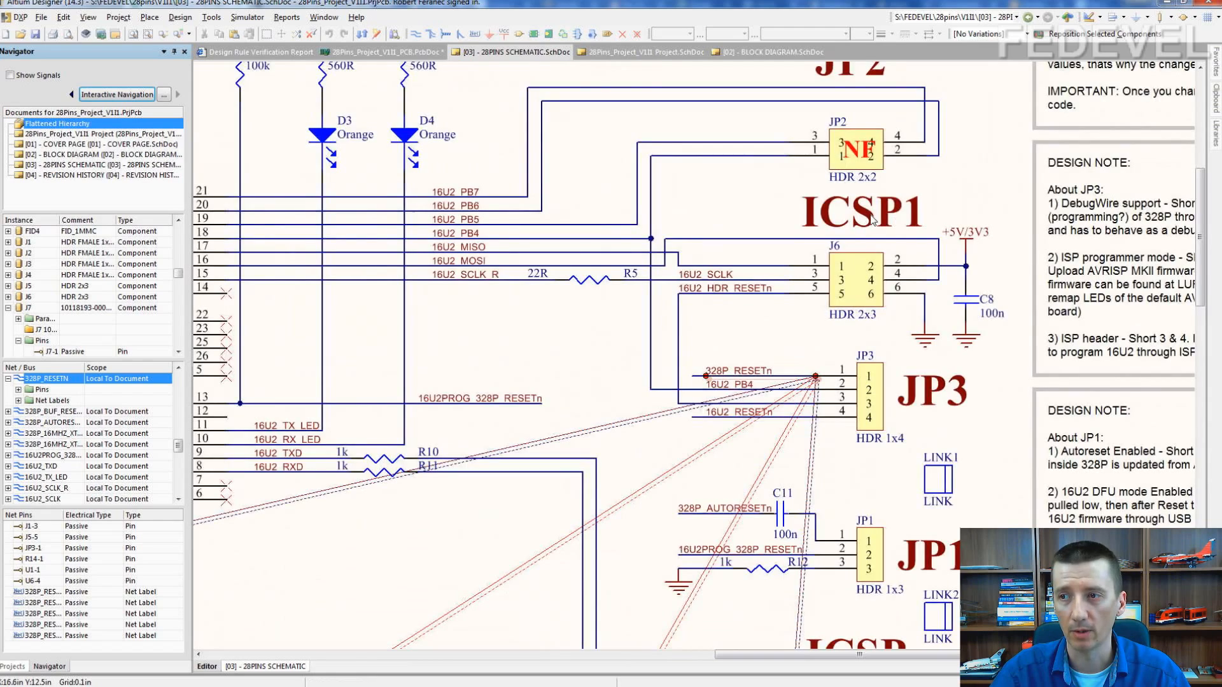
right_click_drag(514, 338, 662, 322)
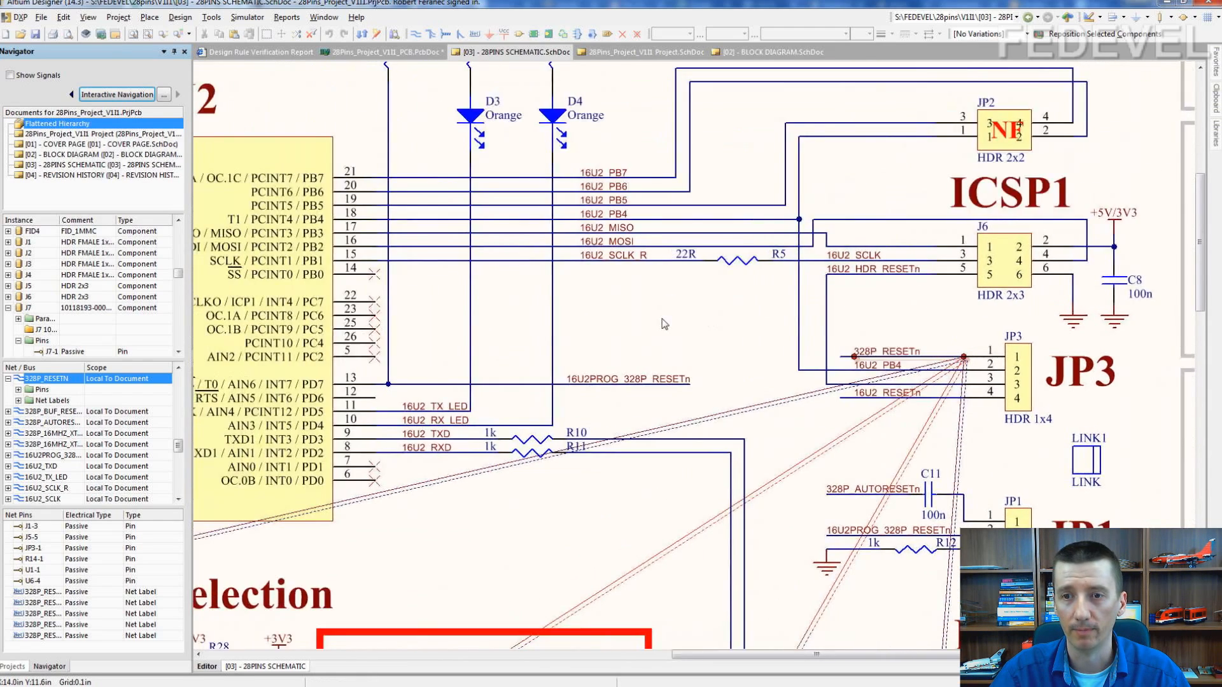
scroll(664, 324, "down", 1, "ctrl")
scroll(664, 324, "down", 1, "ctrl")
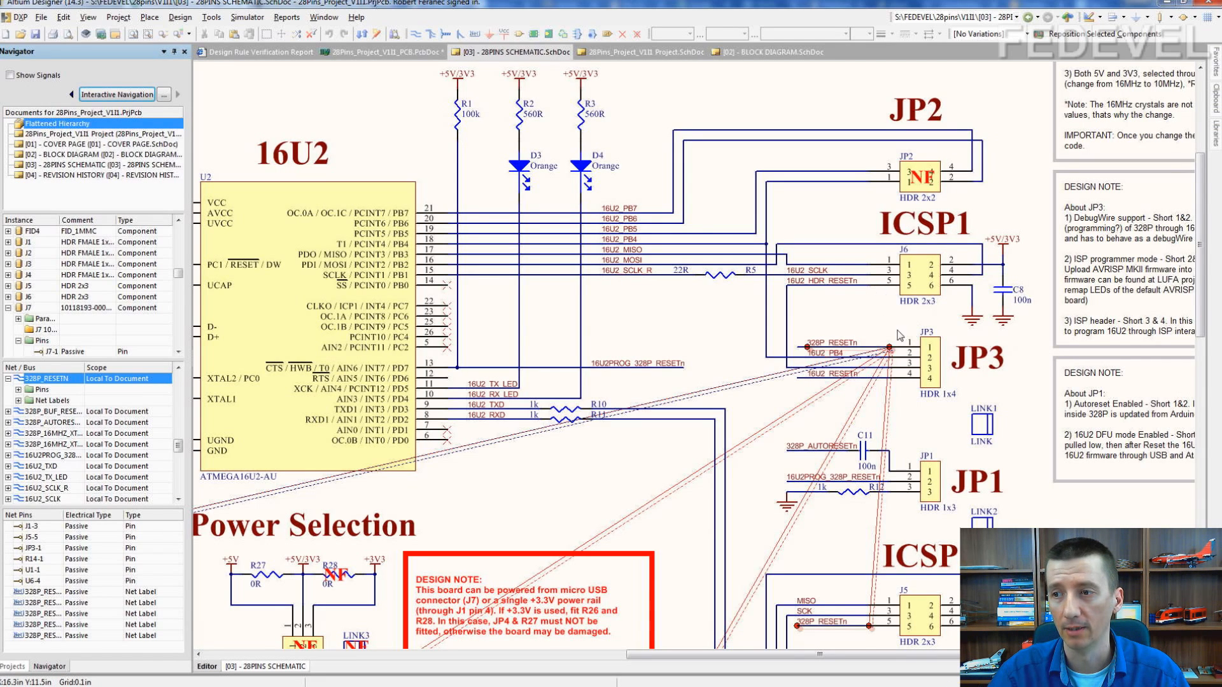
right_click_drag(902, 330, 857, 274)
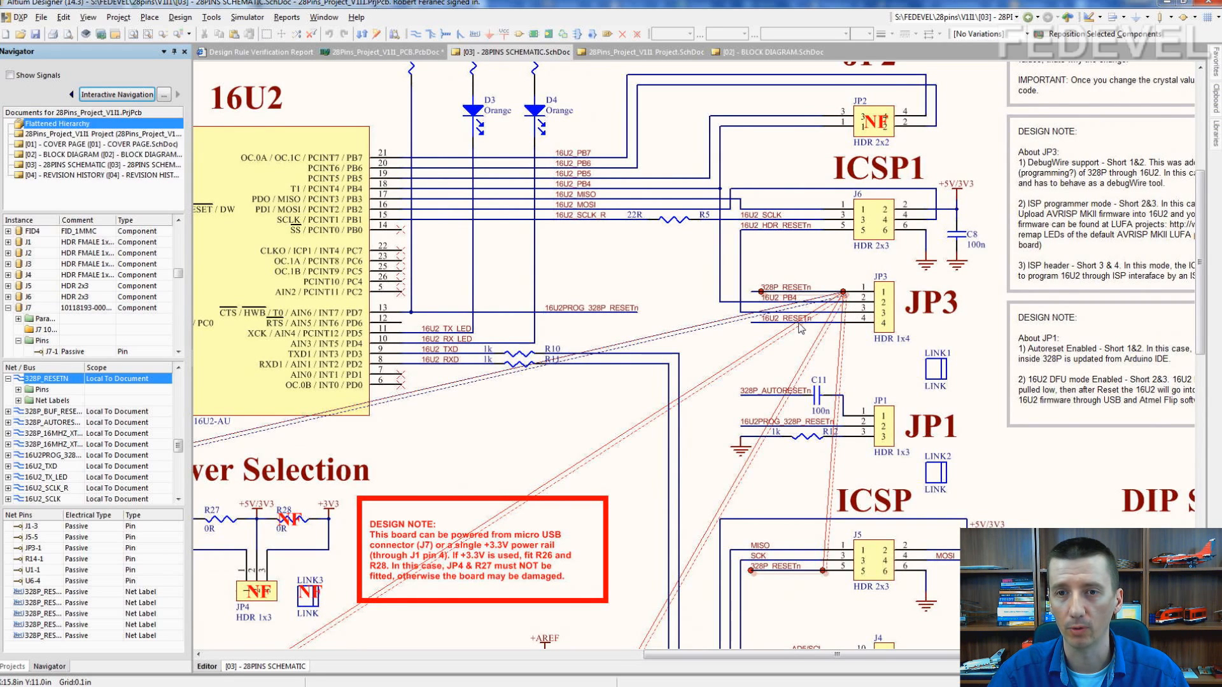
Trace the 16U2_HDR_RESETn net between J6 and JP3, and the 16U2_RESETn net from JP3 pin 4, with Interactive Navigation
left_click(117, 94)
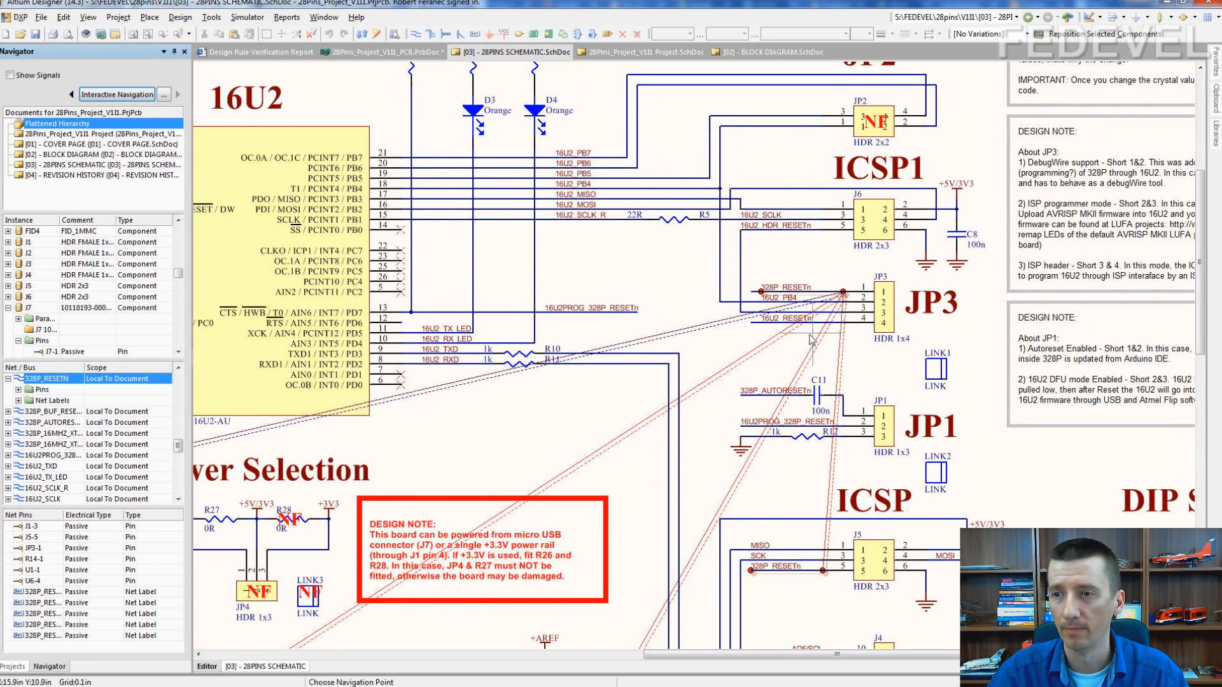
scroll(799, 273, "up", 1, "ctrl")
left_click(777, 196)
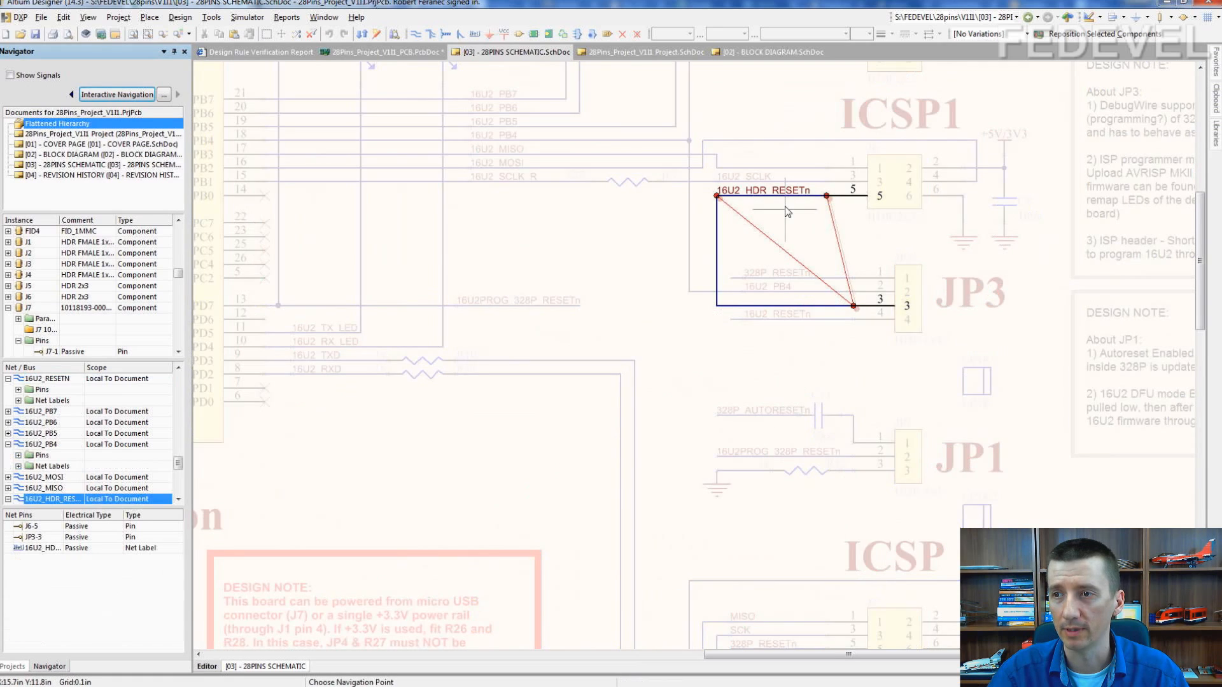
left_click(795, 322)
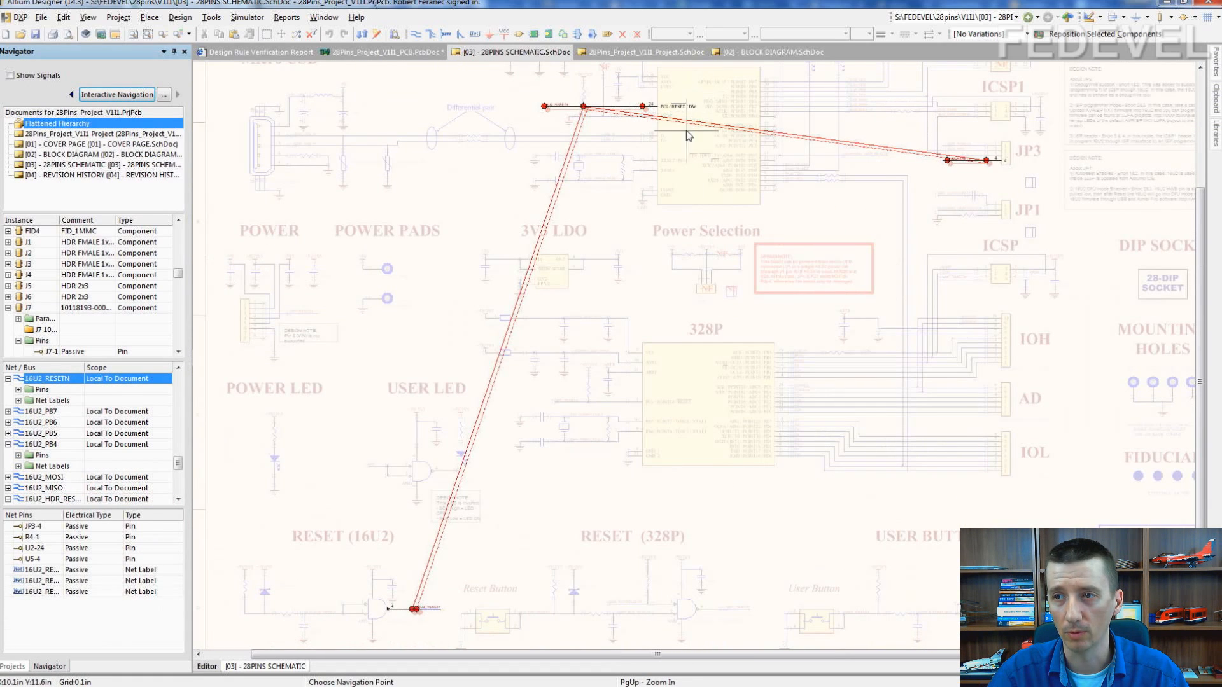
scroll(983, 159, "up", 2, "ctrl")
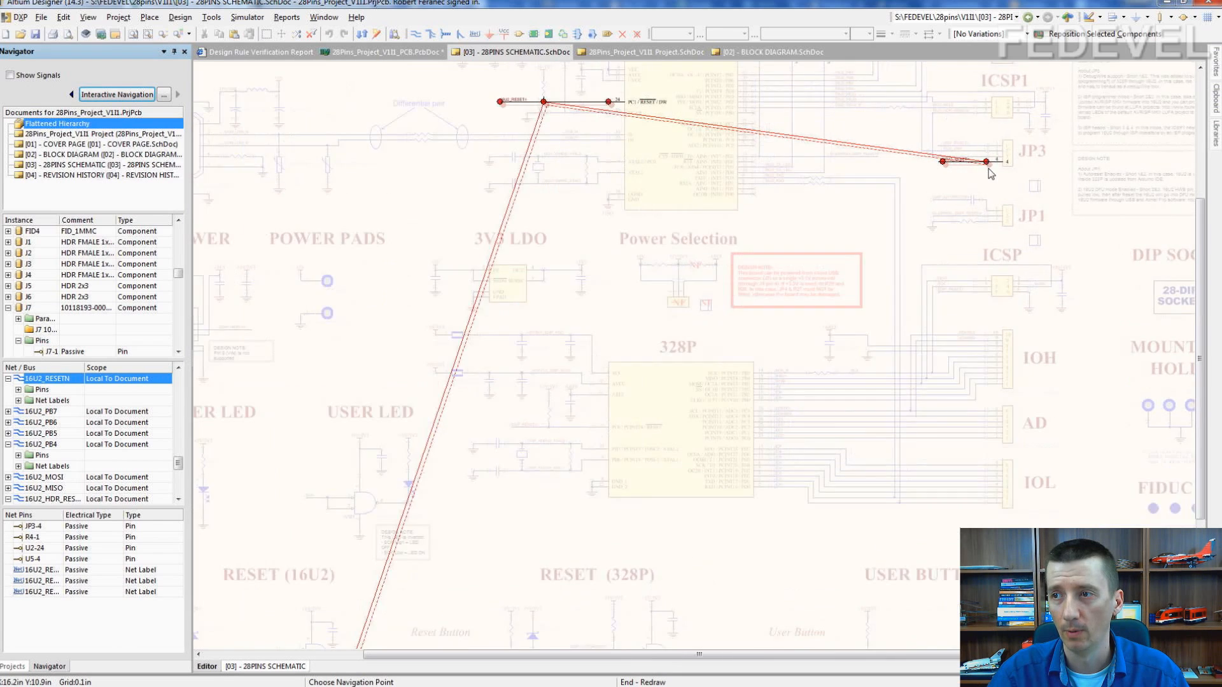
scroll(979, 156, "up", 2, "ctrl")
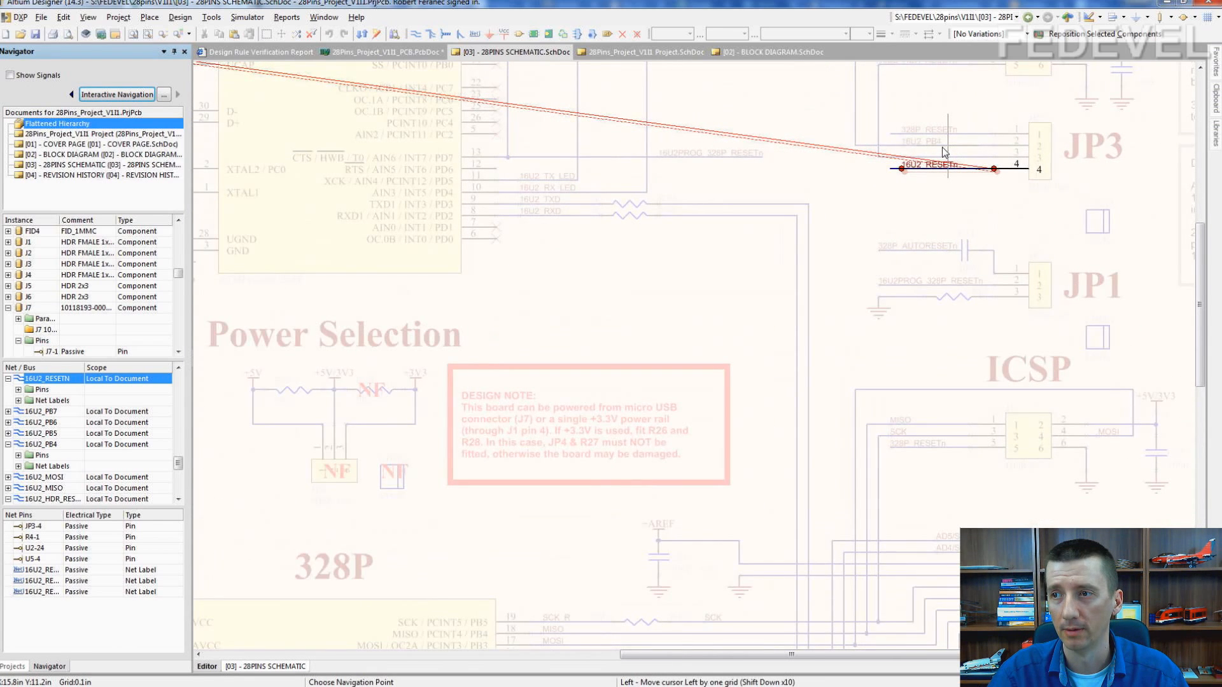
Trace the 16U2_PB4 net from JP3 pin 2 and examine its connections to the 16U2 and JP2
left_click(941, 147)
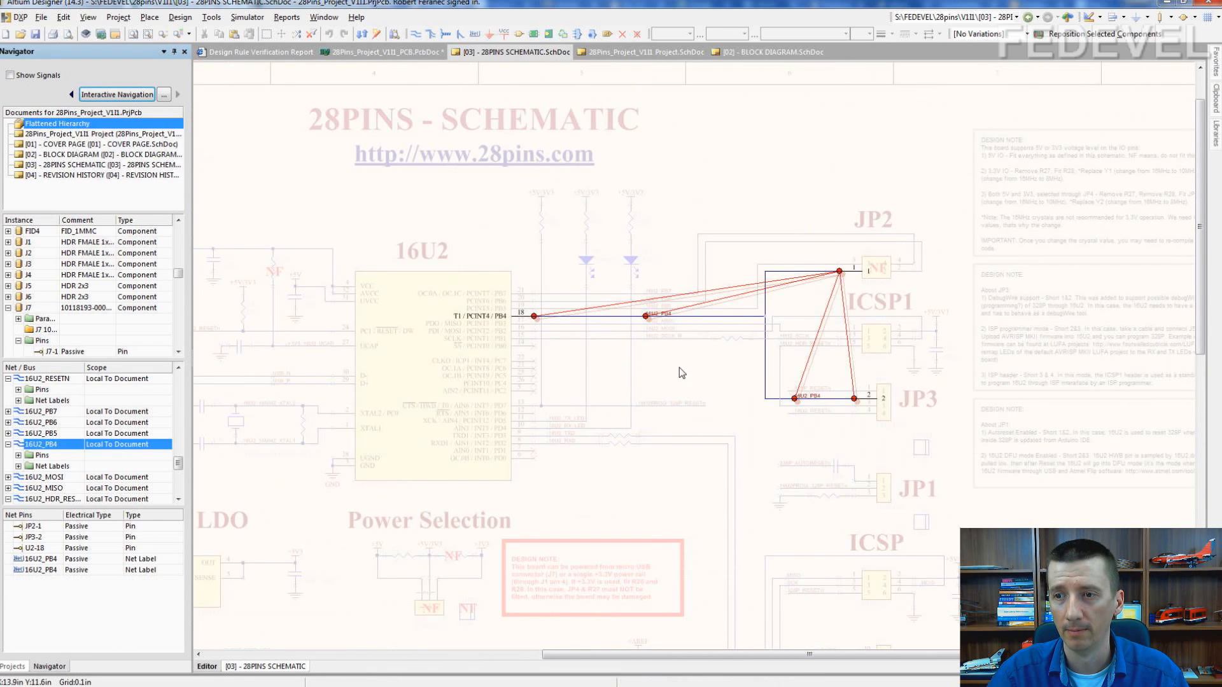
scroll(599, 355, "up", 4, "ctrl")
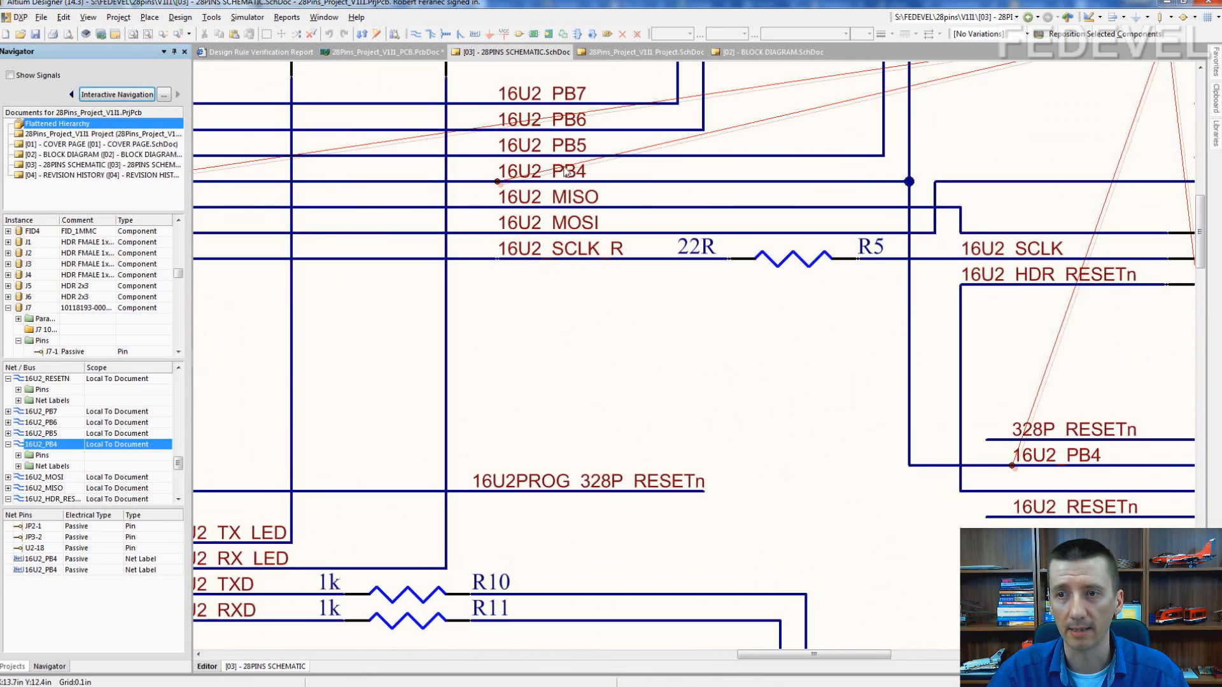
scroll(571, 179, "down", 5, "ctrl")
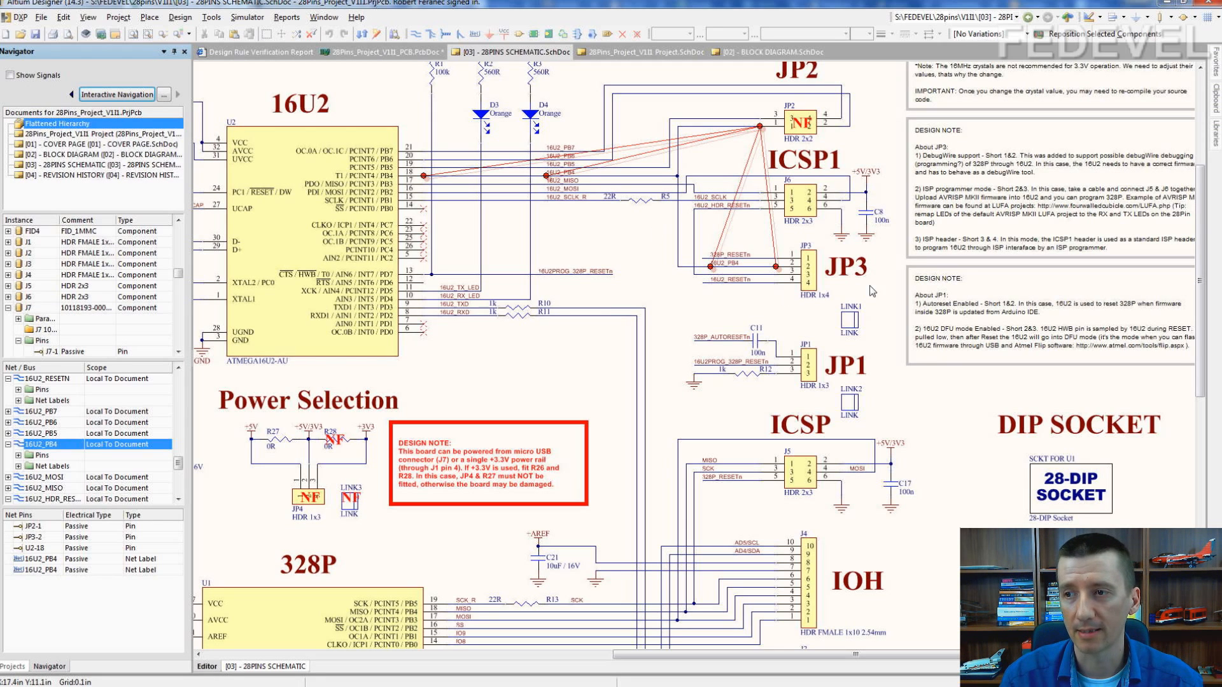
Examine header JP3's connections between ICSP1 and the 16U2 in the schematic, together with the JP3 and JP1 design notes
scroll(829, 288, "up", 2, "ctrl")
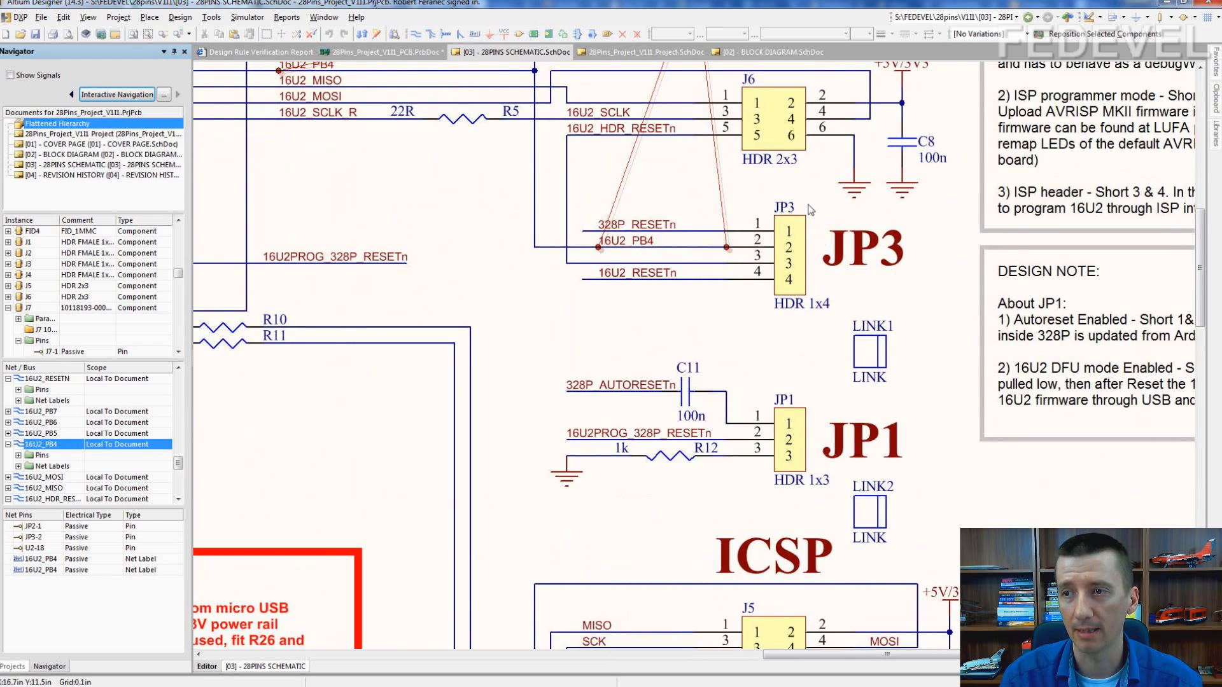
scroll(803, 272, "up", 1)
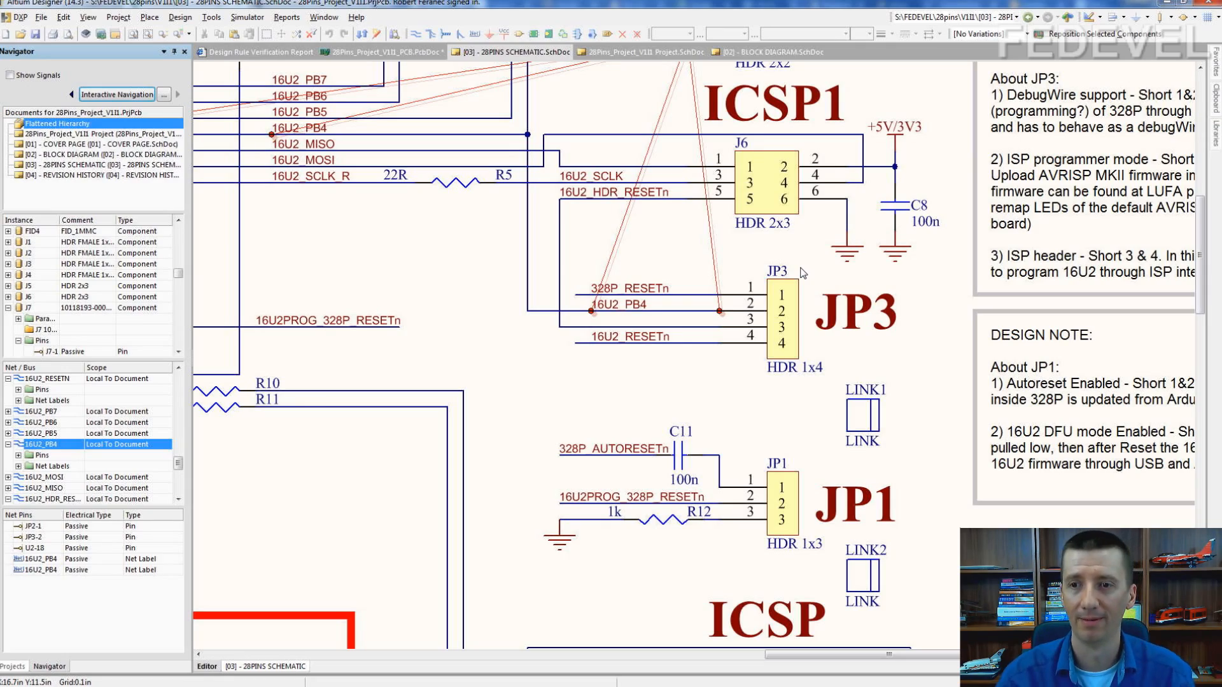
scroll(458, 271, "down", 1, "ctrl")
scroll(458, 271, "down", 4, "ctrl")
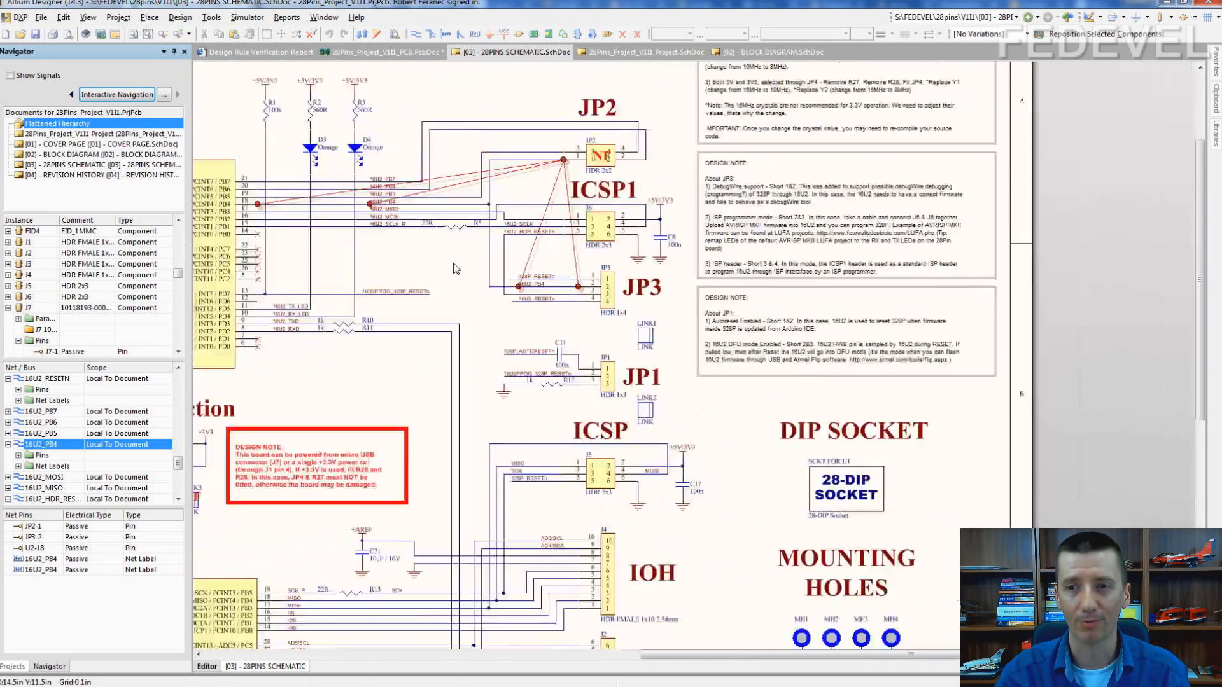
scroll(698, 240, "down", 1, "ctrl")
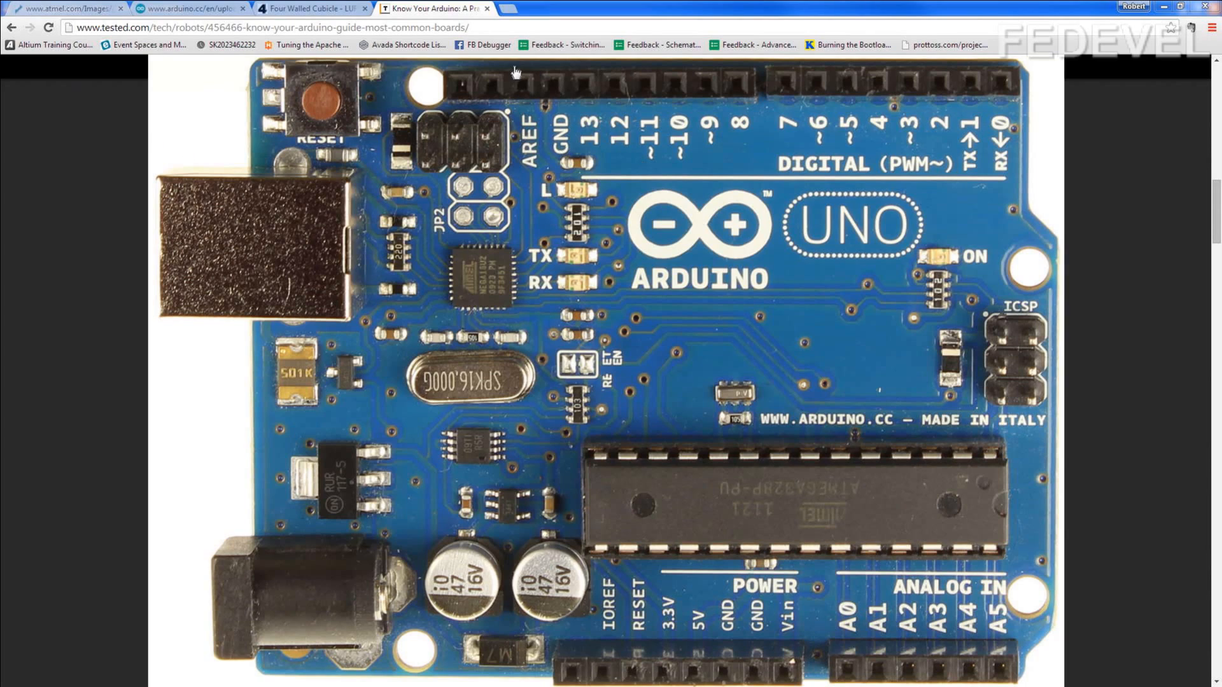
Return to the 28Pins PCB layout in Altium Designer, show layer L2 and highlight its GND net, clearing the highlight at the end
left_click(504, 29)
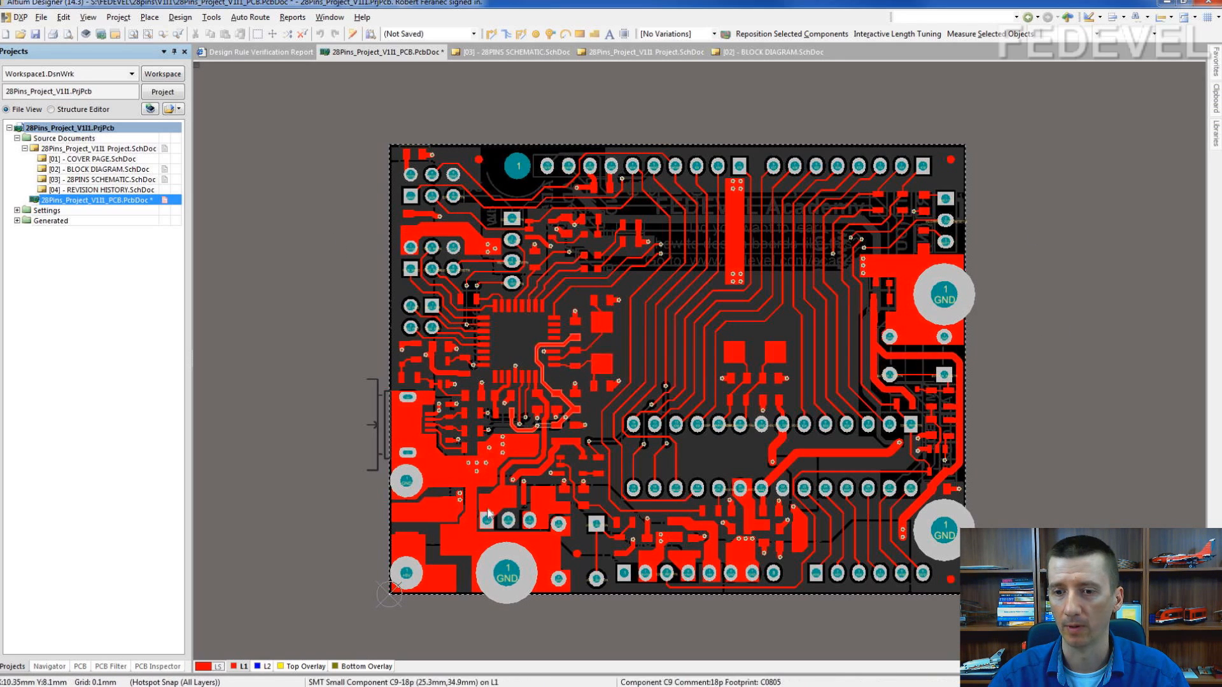
left_click(265, 666)
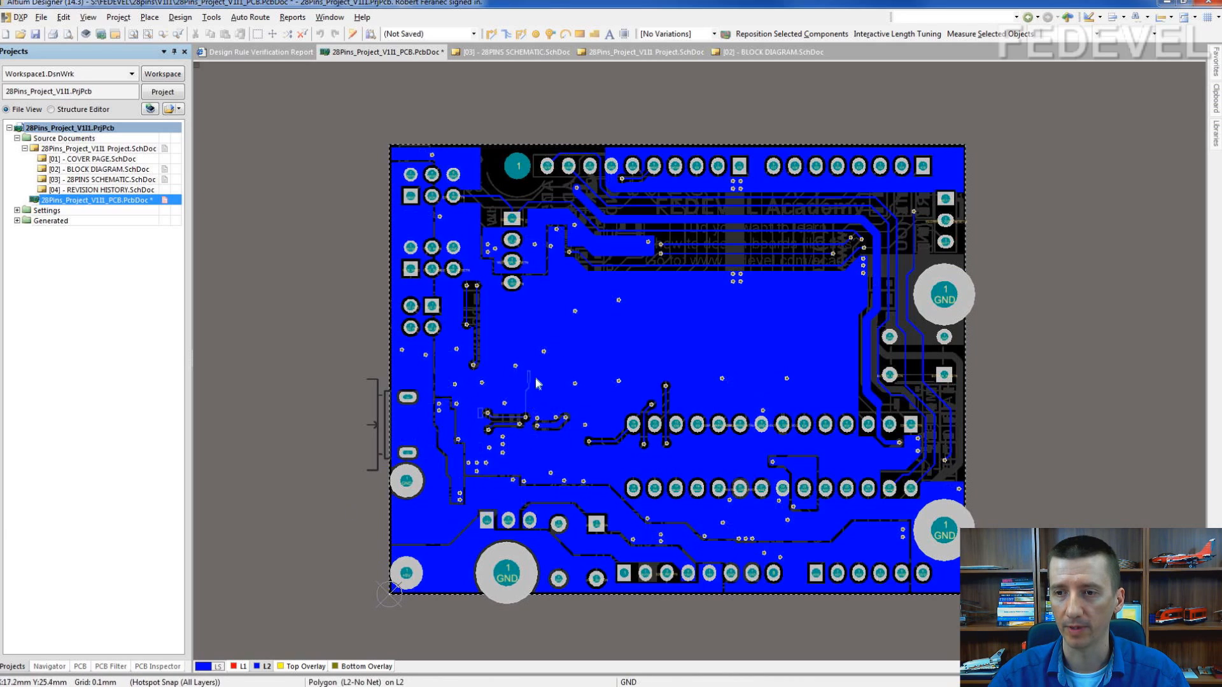
left_click(546, 358, "ctrl")
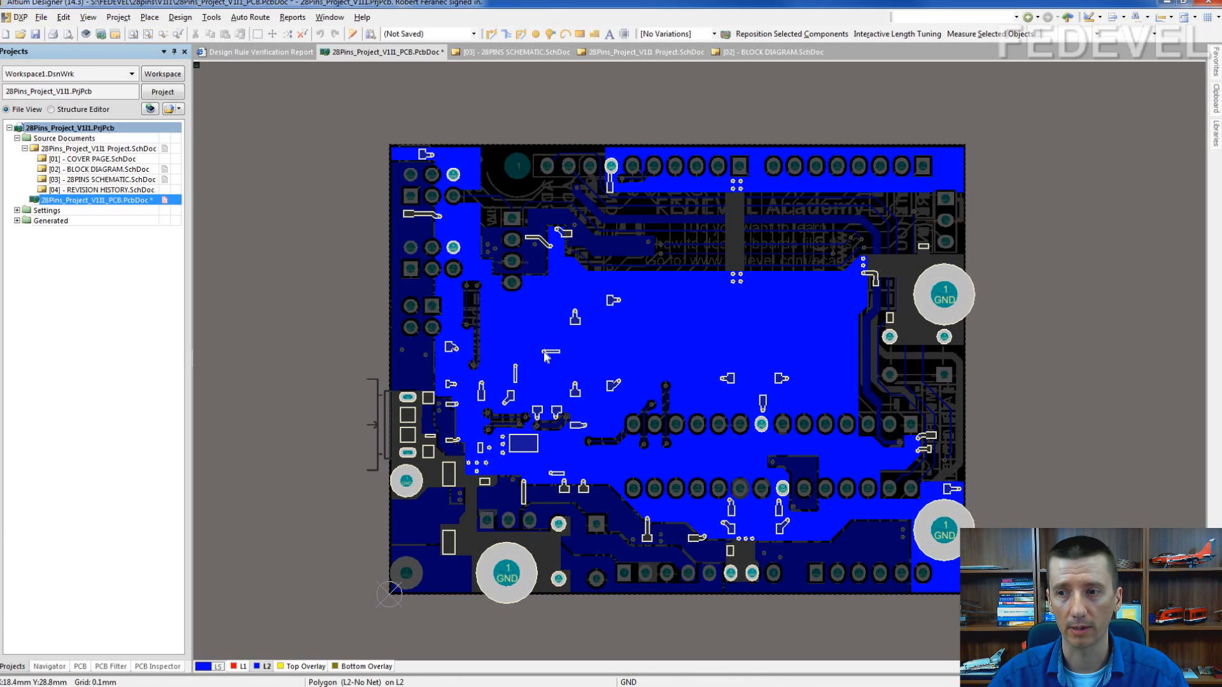
left_click(372, 352)
left_click(332, 331, "ctrl")
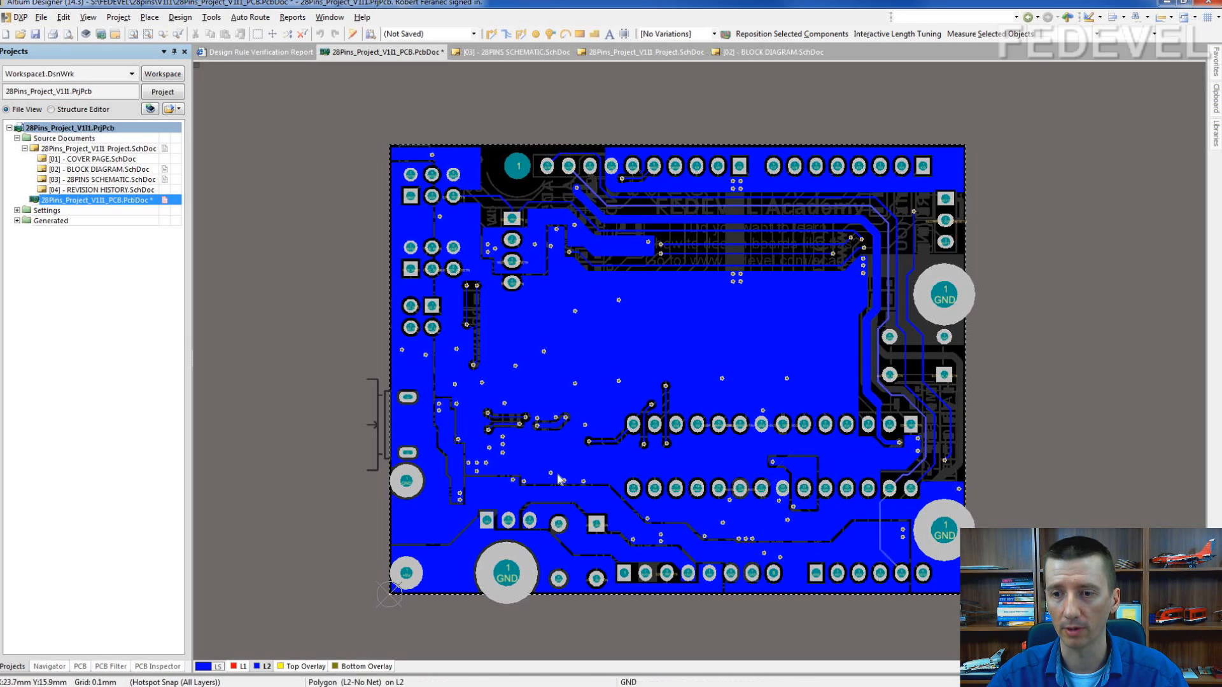
Compare the L1 routing with layer L2, highlight the L2 GND polygon's net again and clear the highlight
left_click(238, 666)
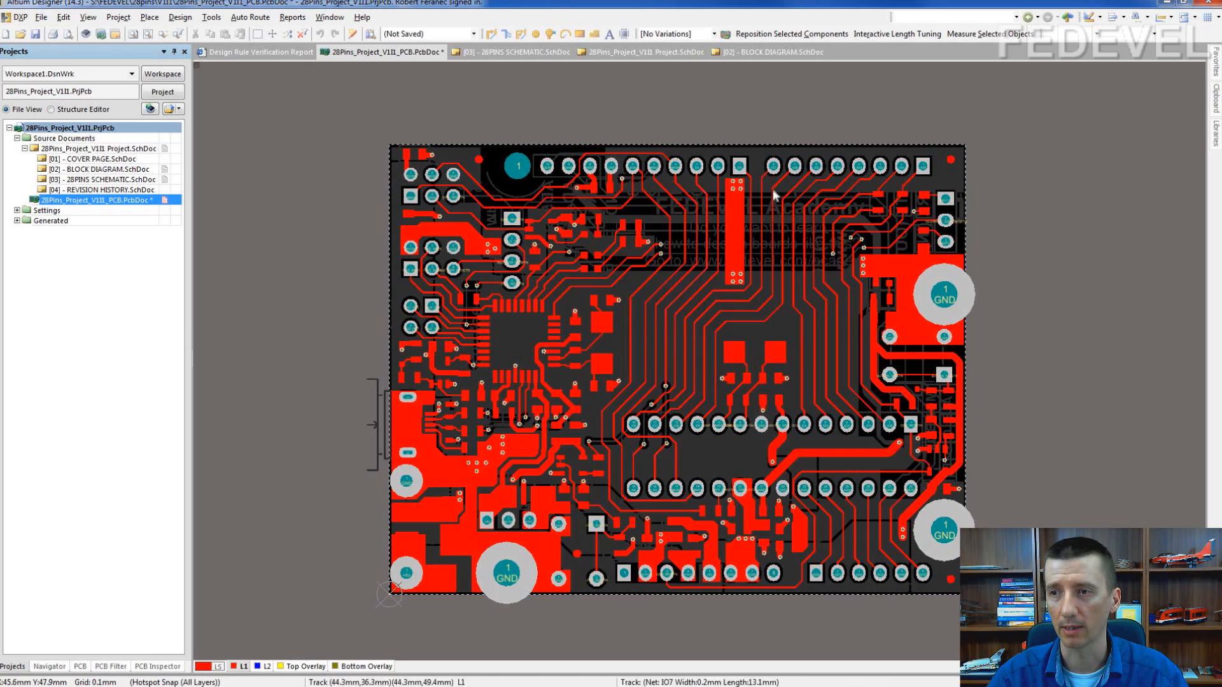
left_click(266, 666)
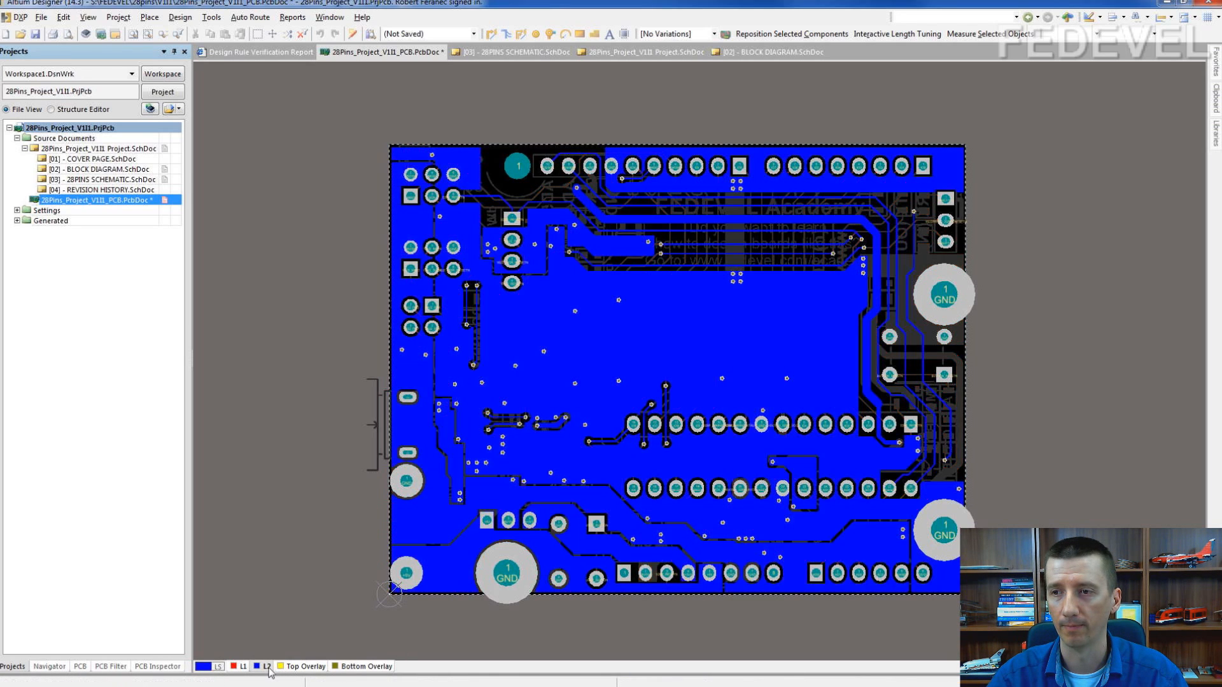
left_click(544, 347, "ctrl")
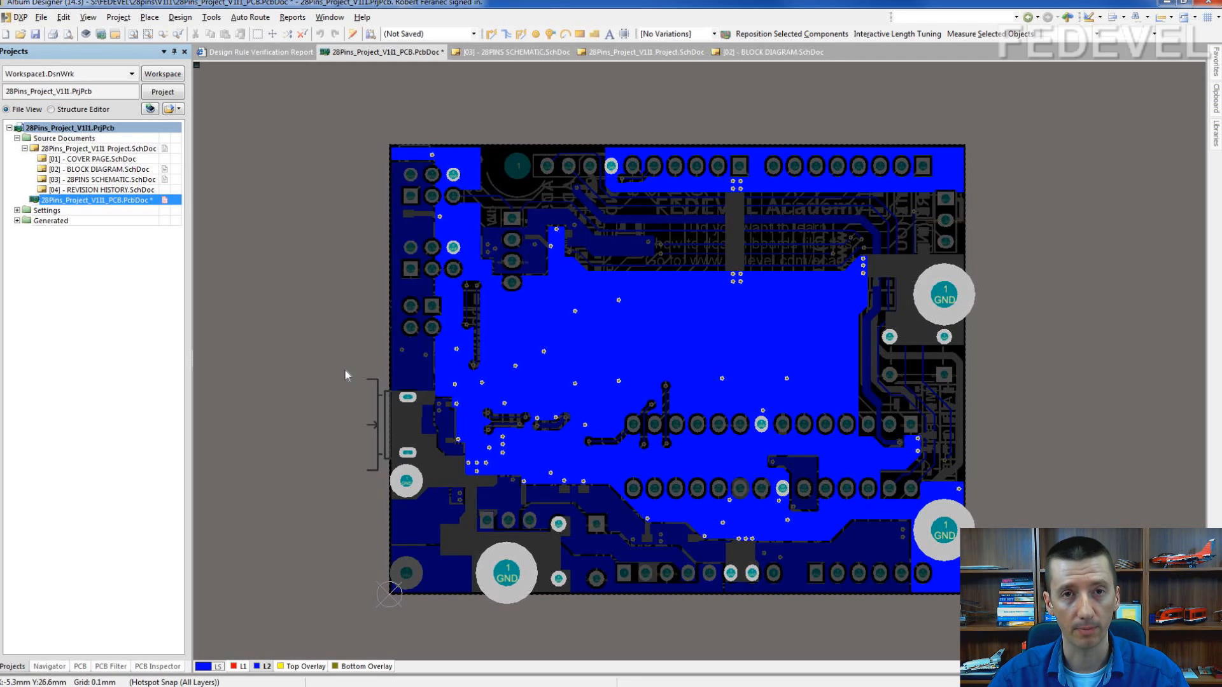
left_click(313, 388, "ctrl")
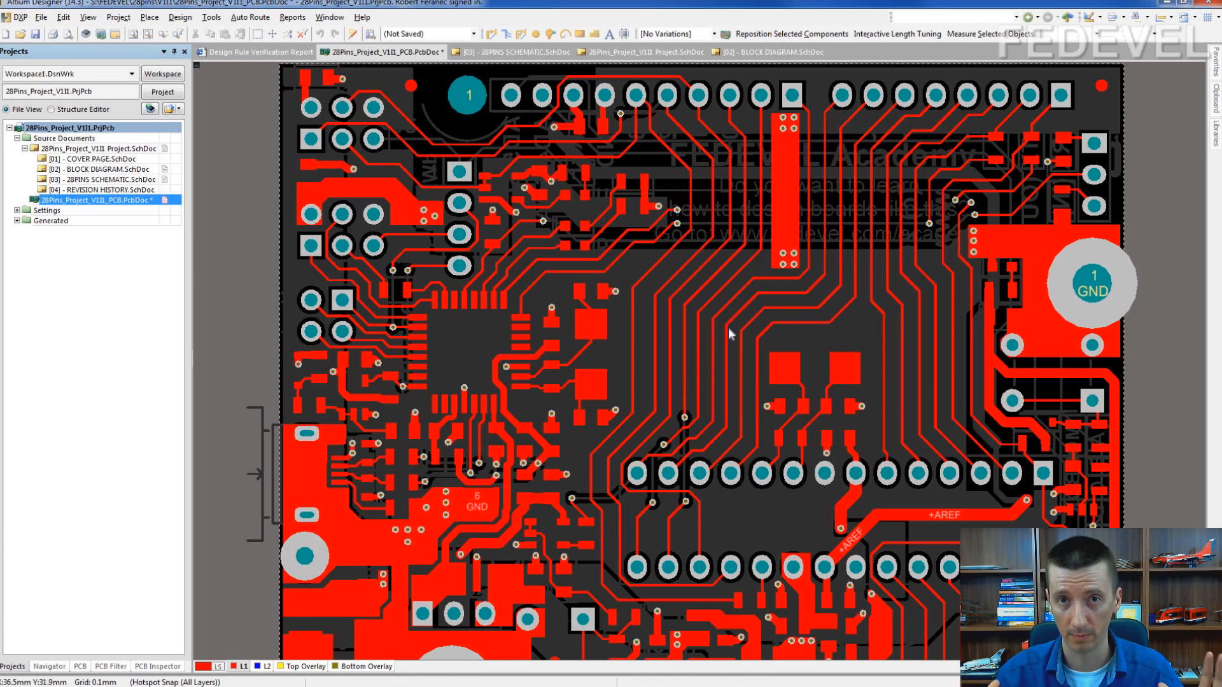
Highlight the long L1 track linking the upper IO header and ICSP header with the 328P area, follow its route and clear the highlight
left_click(632, 341, "ctrl")
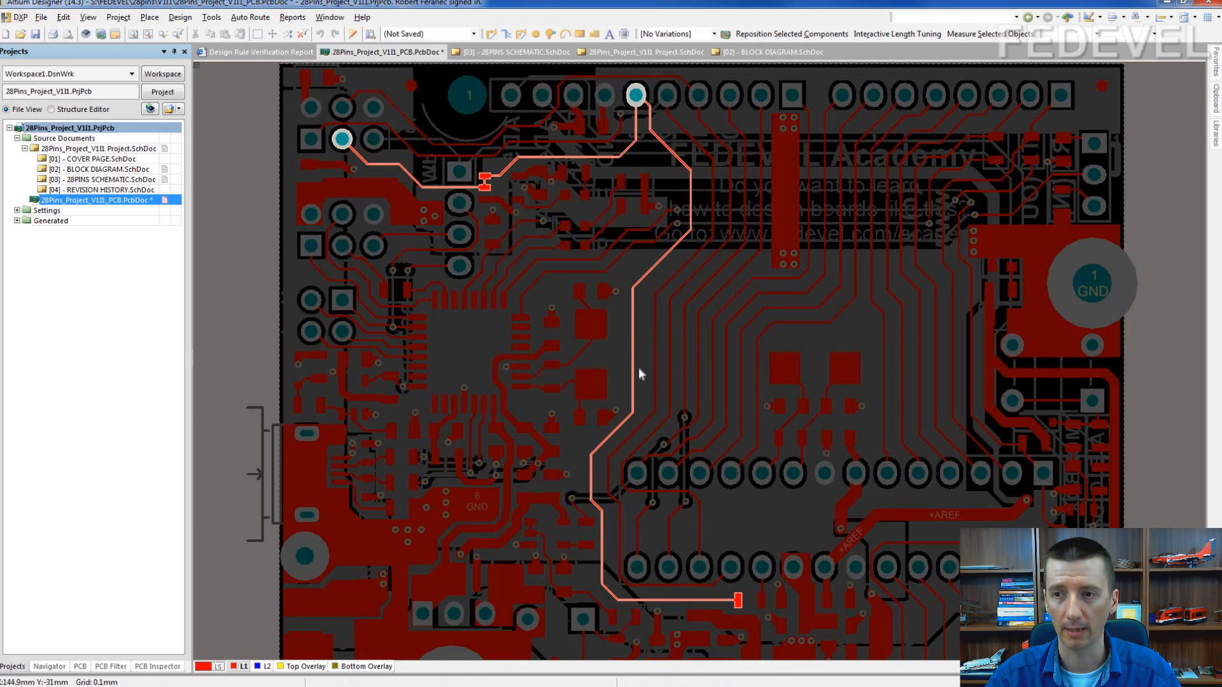
left_click(647, 315)
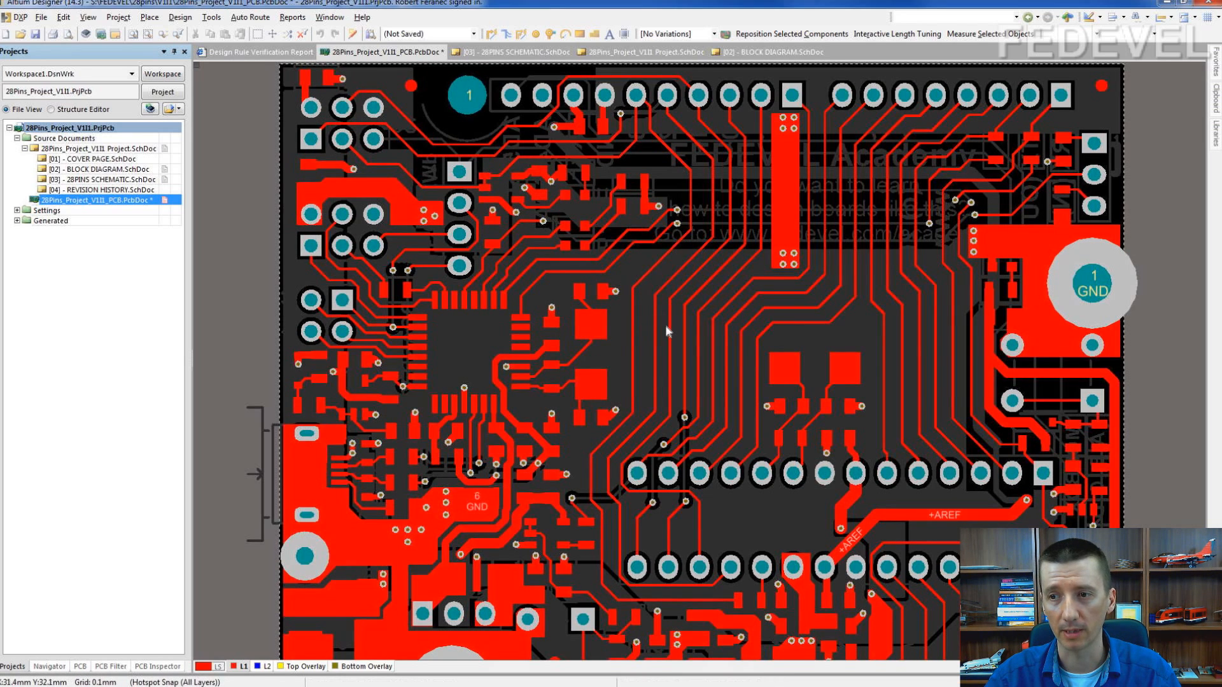
left_click(632, 332, "ctrl")
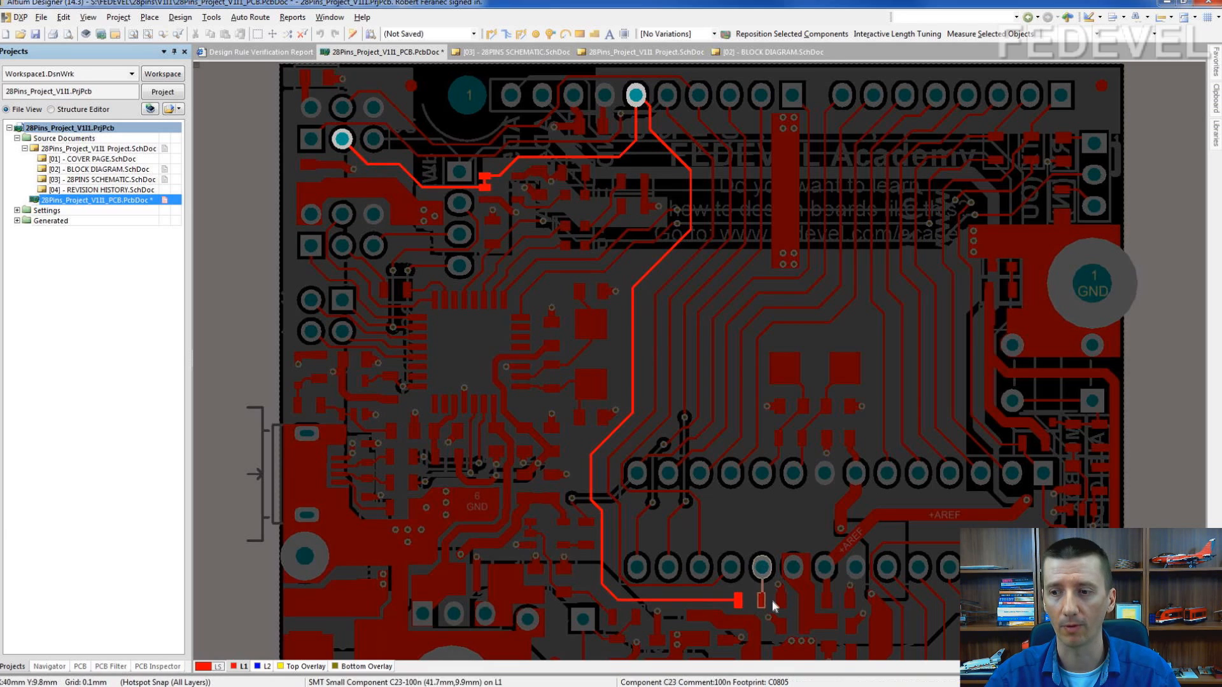
left_click(642, 341)
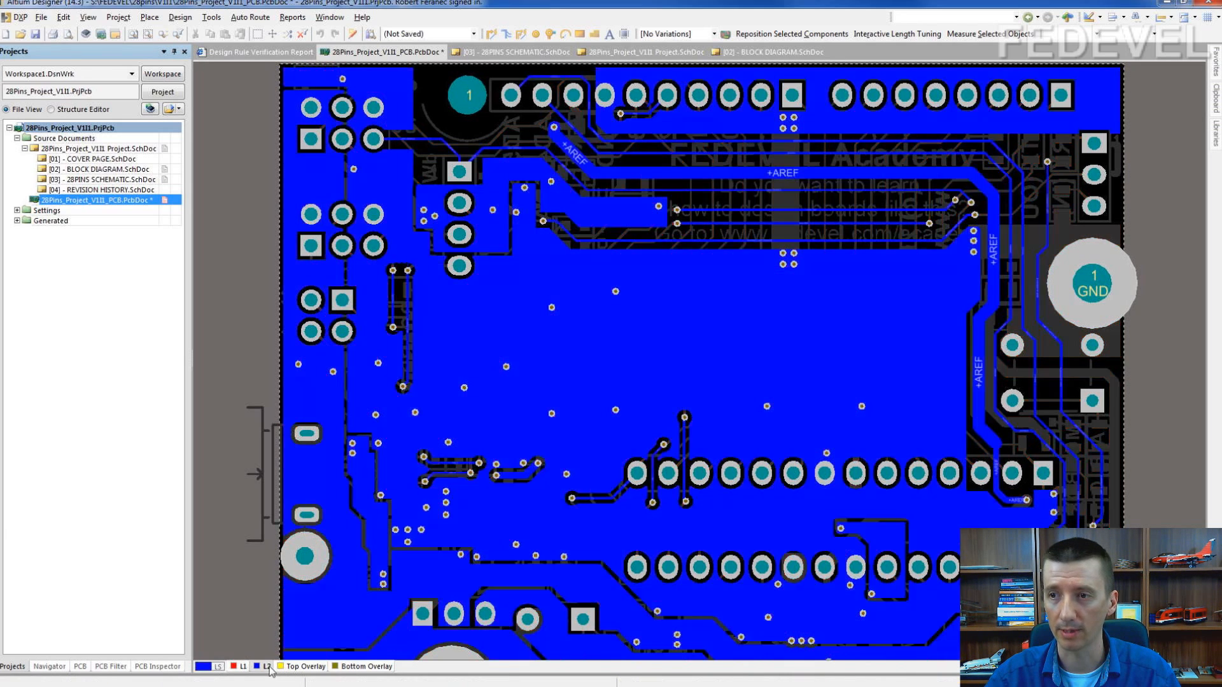
Show layer L2, highlight the 16U2PROG_328P_RESETN net, follow its track beside the GND polygon and clear the highlight
key("KP_Multiply")
scroll(737, 244, "up", 8, "ctrl")
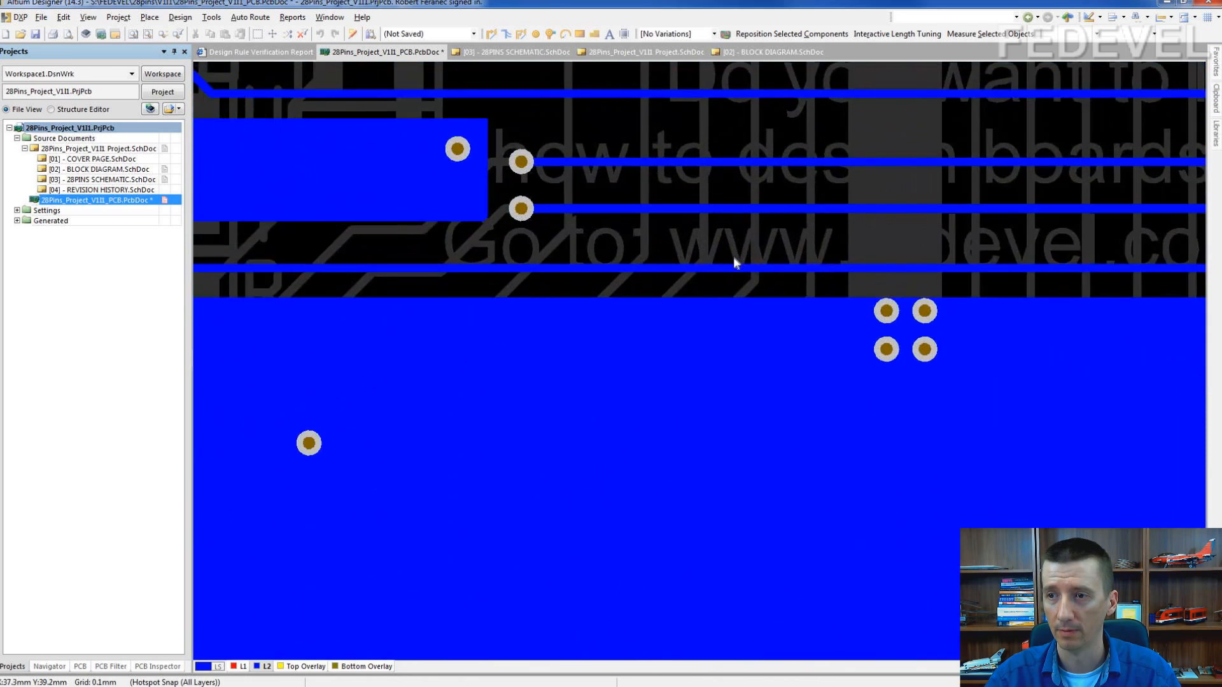
scroll(729, 274, "up", 1, "ctrl")
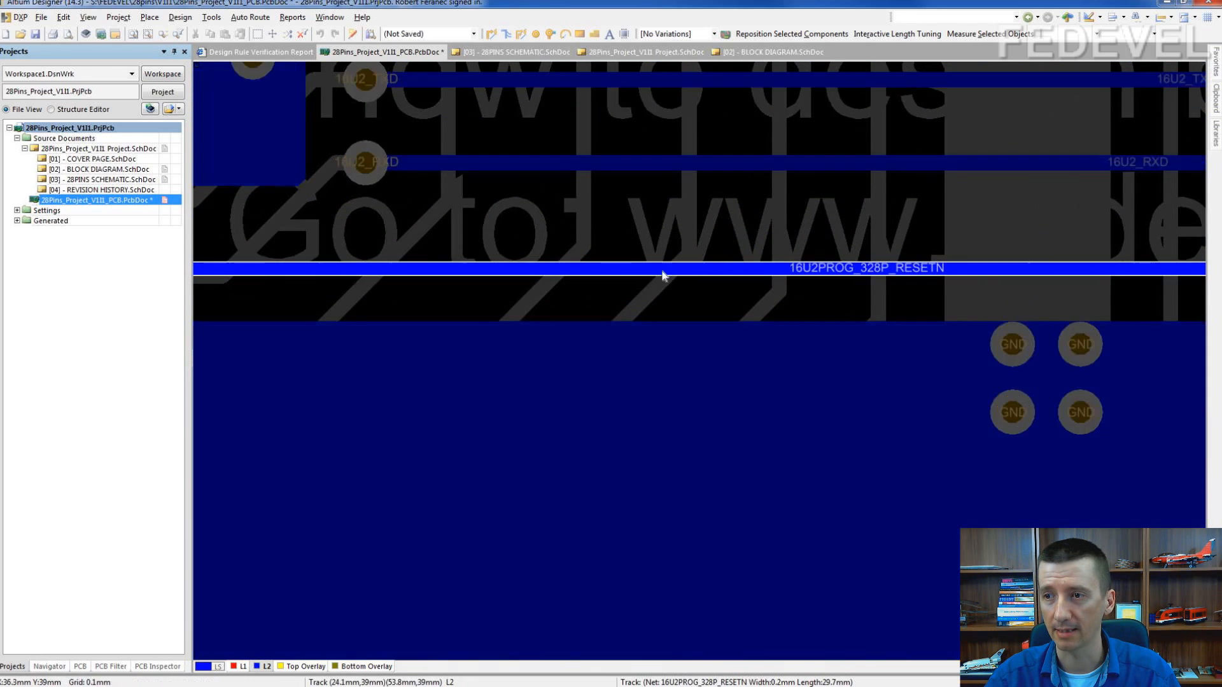
scroll(611, 249, "down", 5, "ctrl")
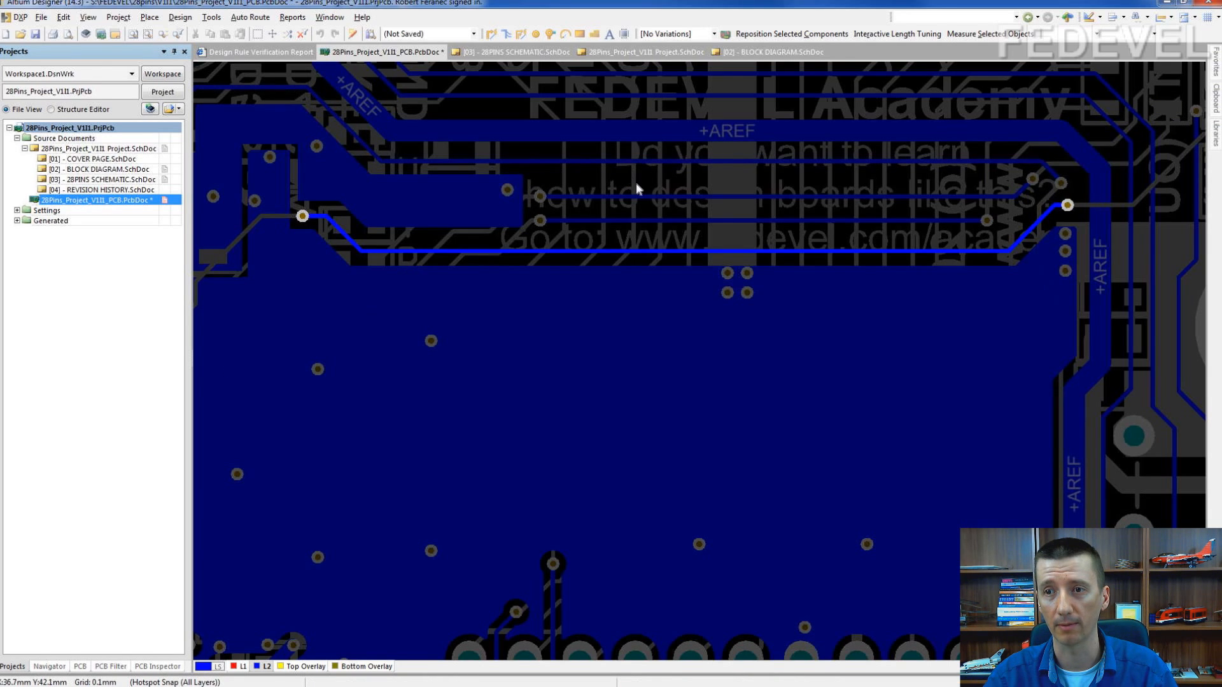
scroll(636, 183, "up", 3)
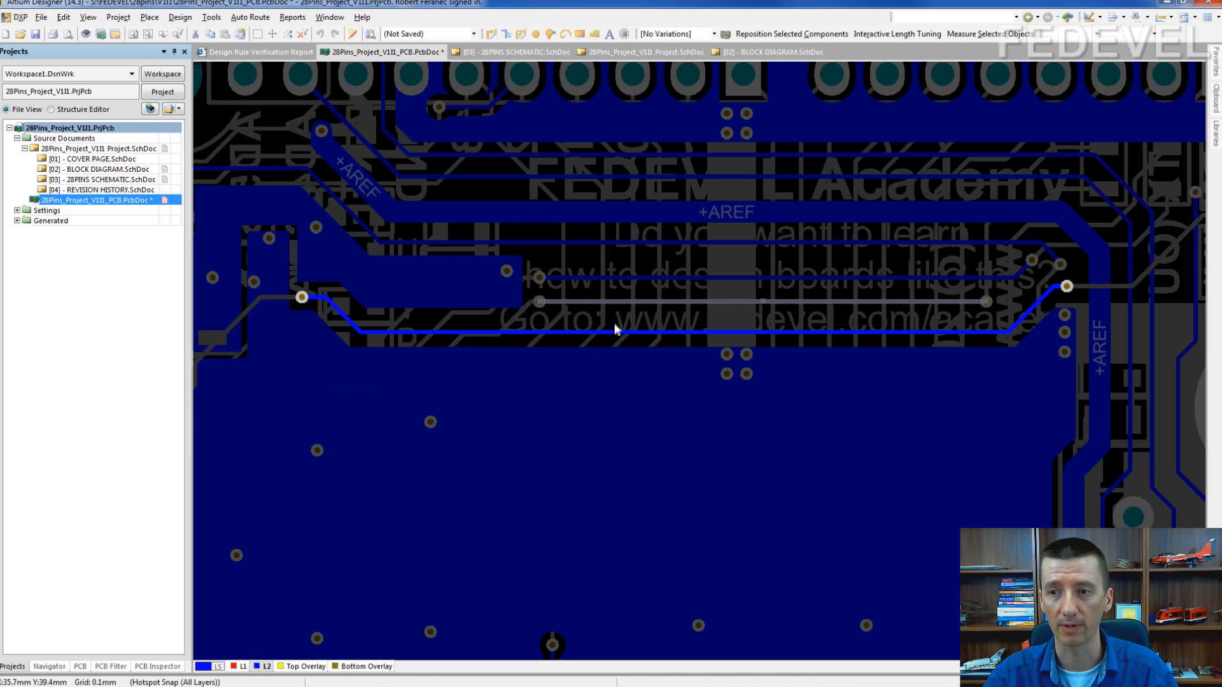
scroll(614, 325, "down", 2, "ctrl")
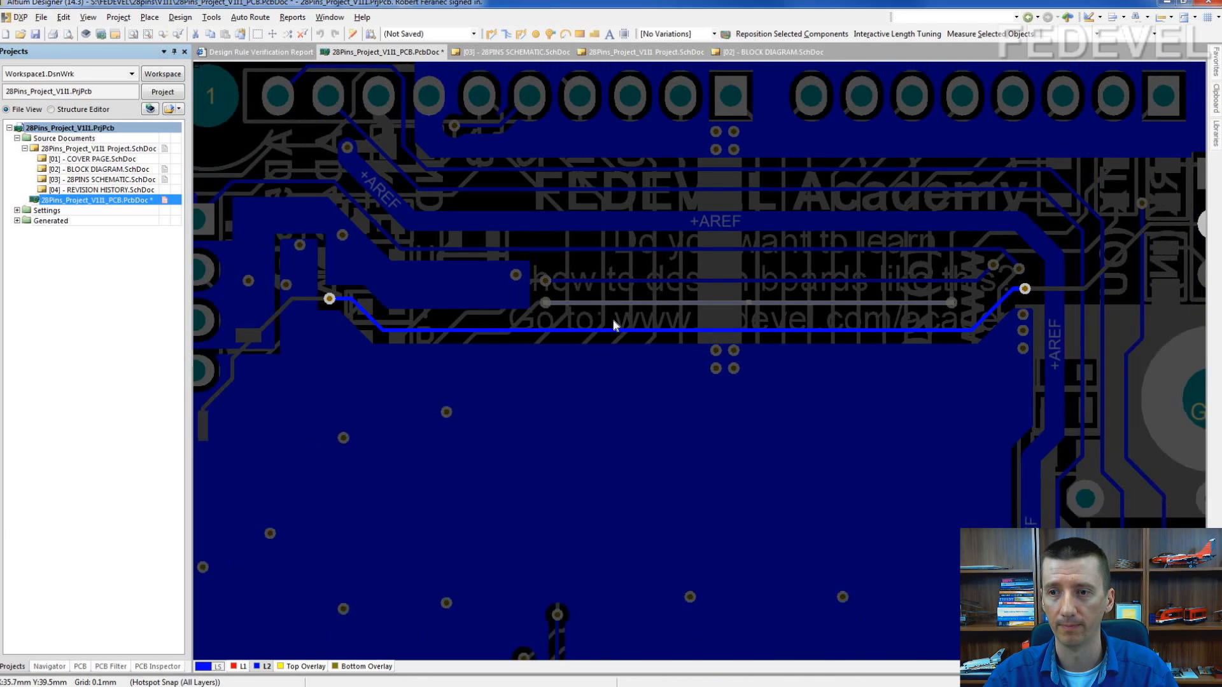
scroll(613, 320, "down", 1, "ctrl")
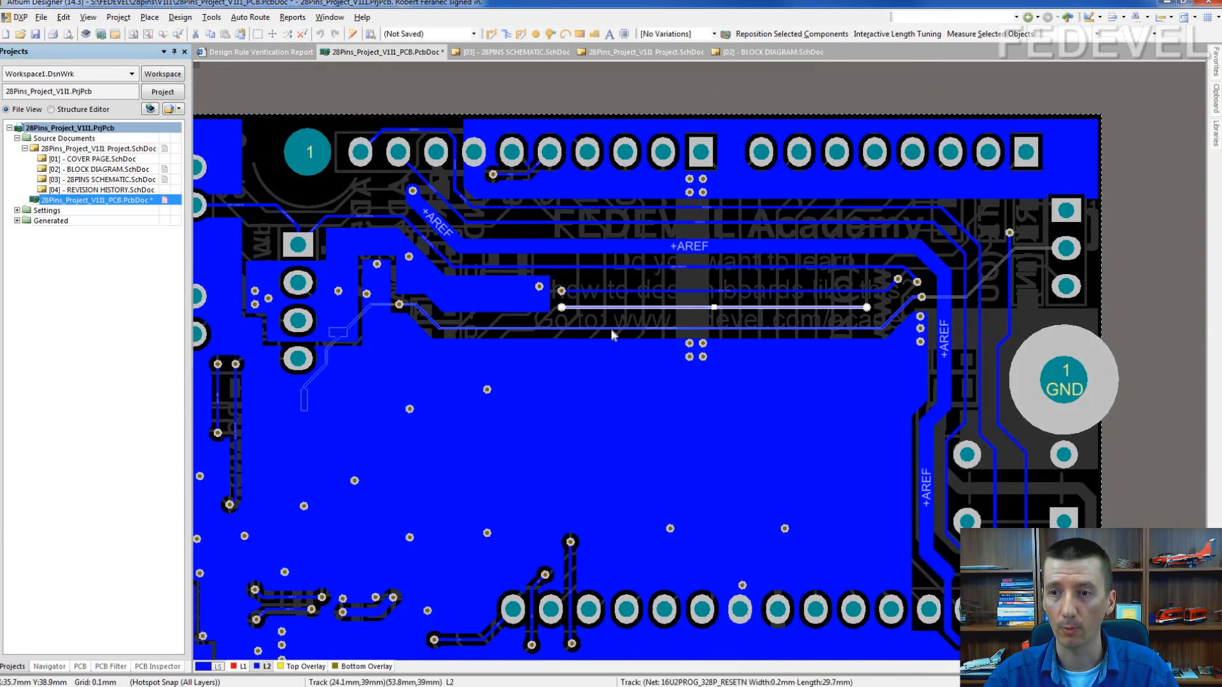
right_click_drag(610, 330, 638, 290)
scroll(639, 292, "down", 1, "ctrl")
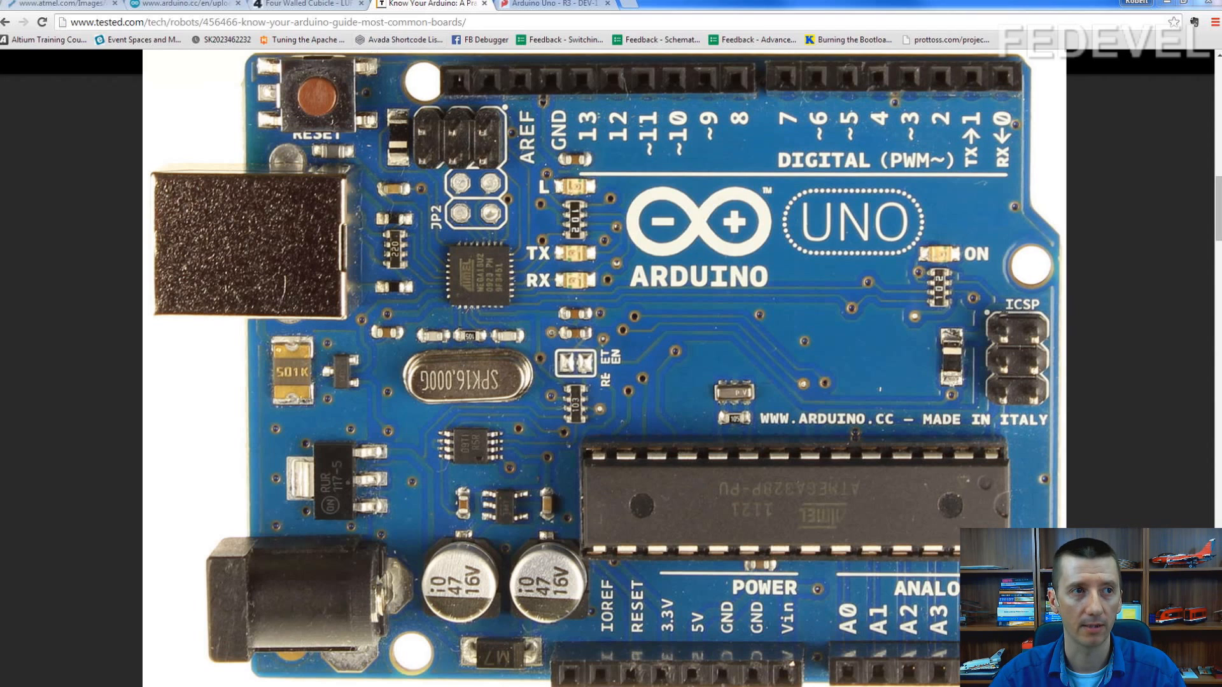
Switch to the 28pins.com home page, review its board changes and BOM, and request the free download of the Altium project files
key("alt+Tab")
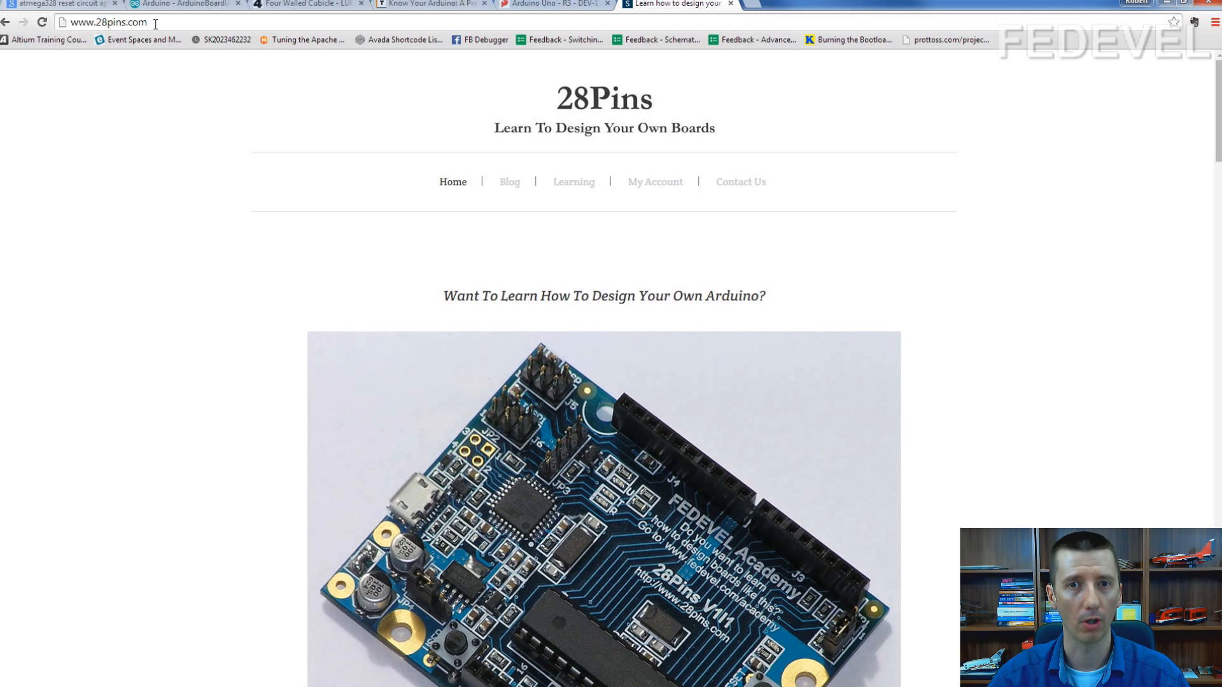
scroll(148, 182, "down", 5)
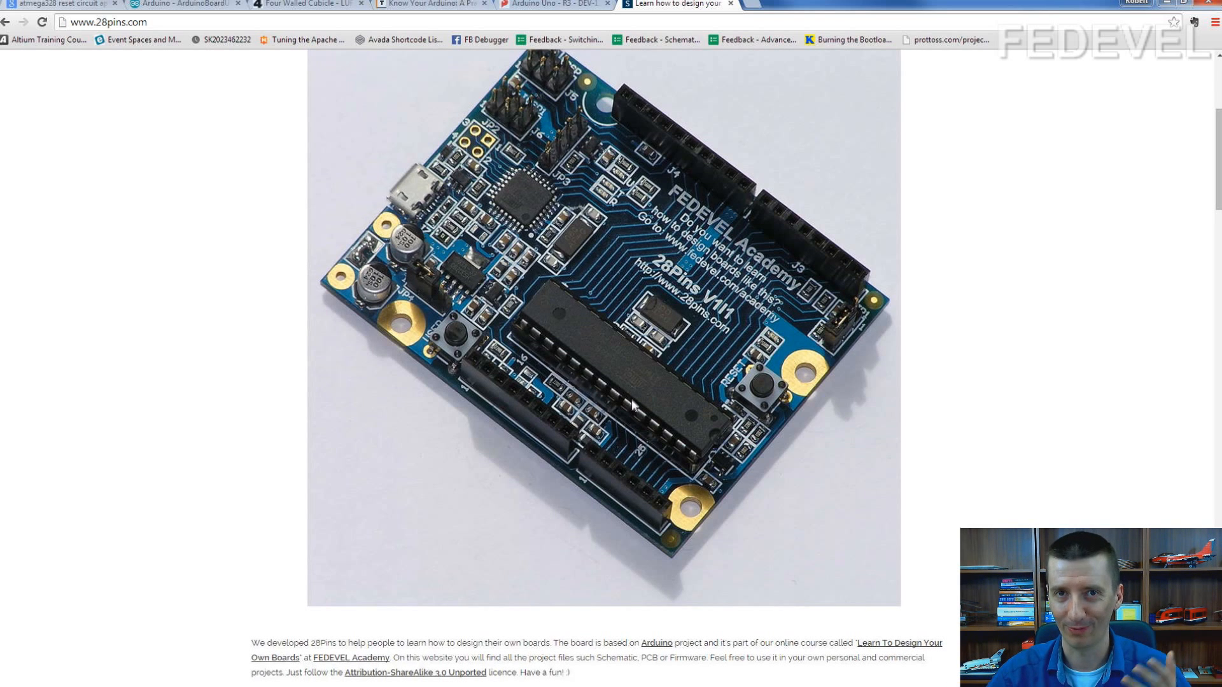
scroll(295, 338, "down", 6)
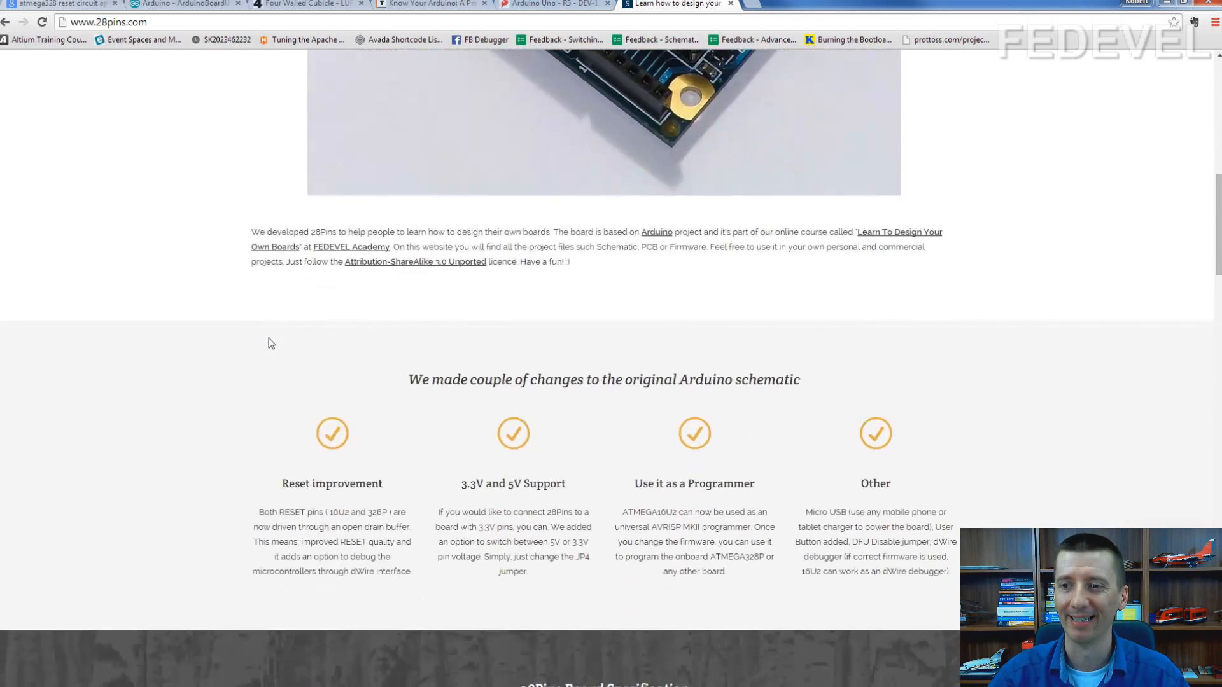
scroll(269, 339, "down", 20)
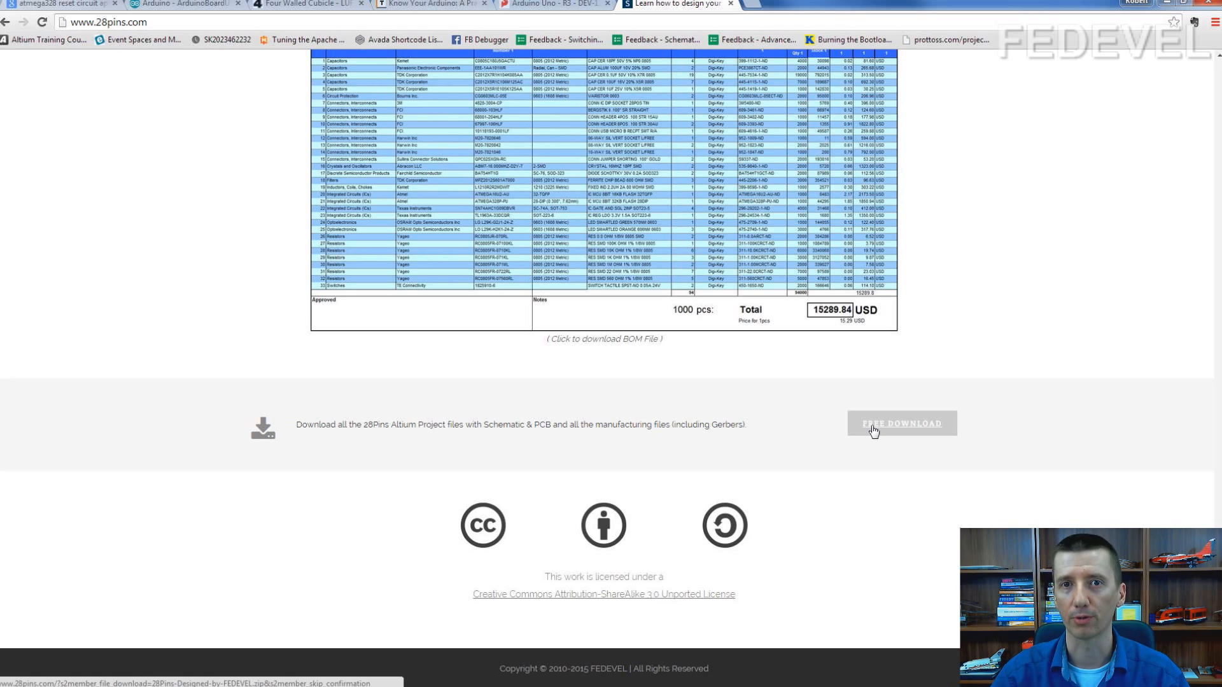
left_click(873, 432)
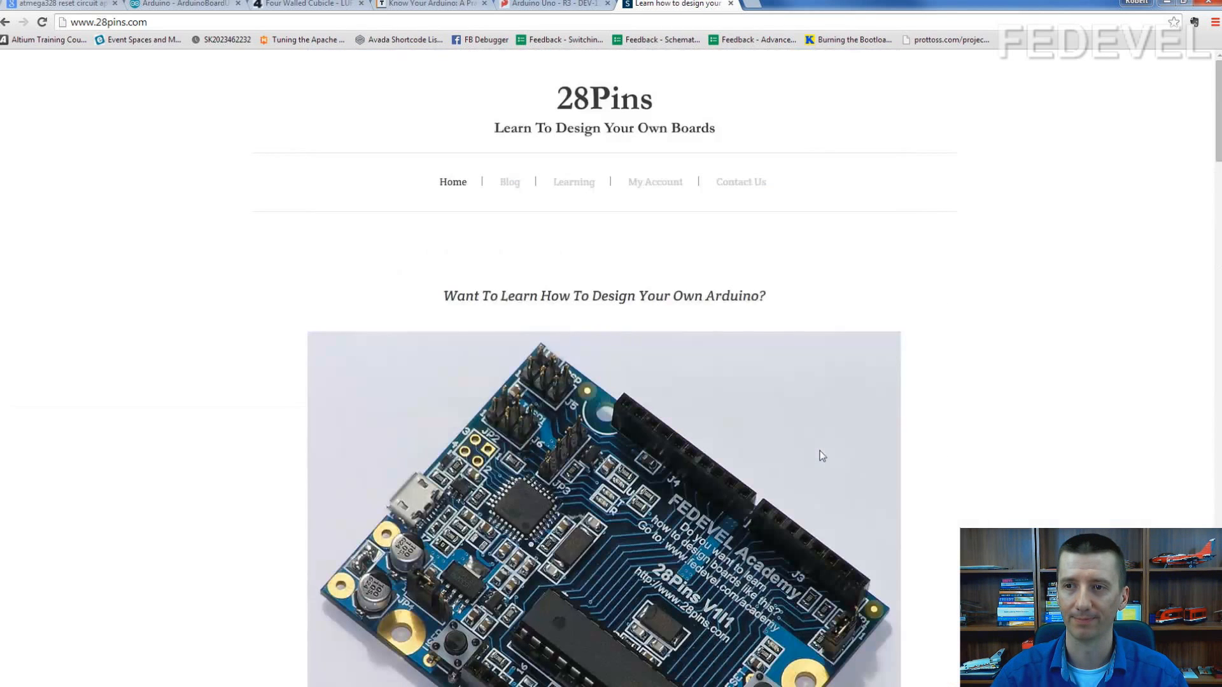